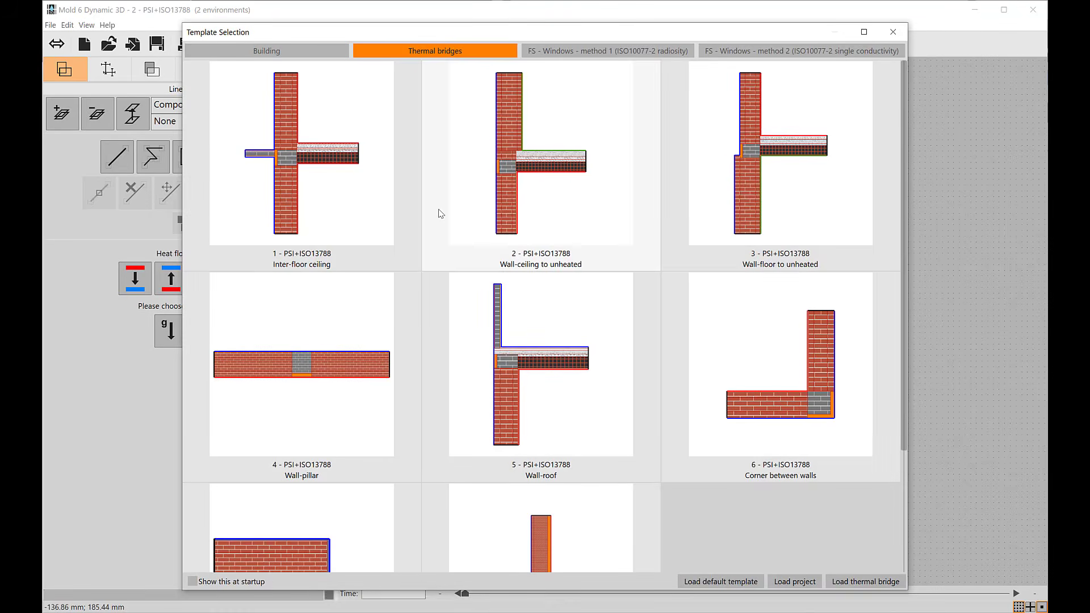
Step: Generate a corner-between-walls thermal bridge from the inward corner template "Outer insulation - With node correction", keeping its default parameters
click(761, 373)
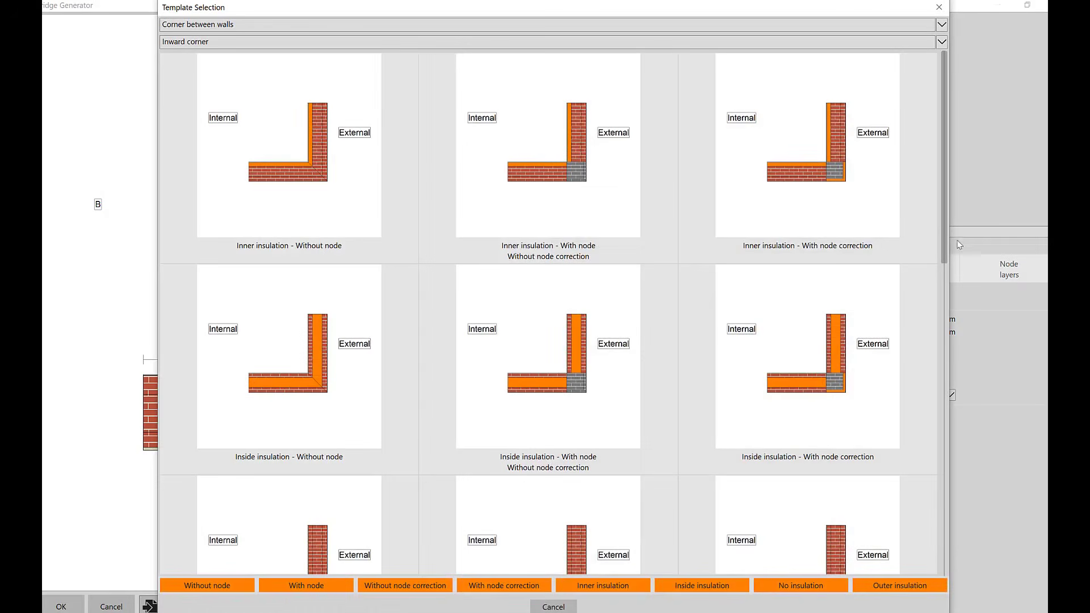
drag(942, 224, 925, 545)
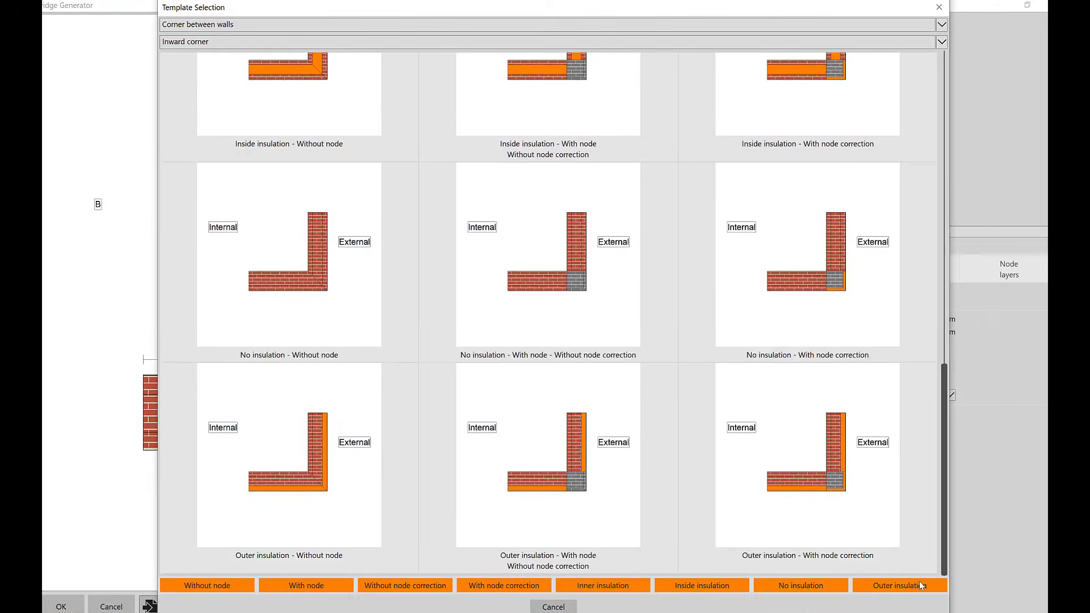
click(757, 462)
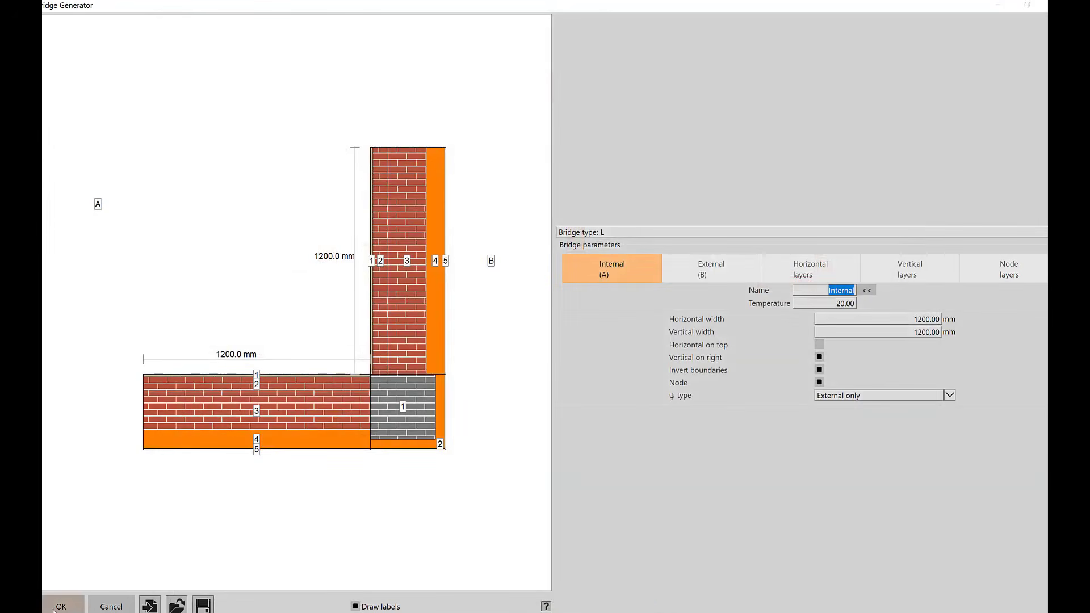
click(75, 607)
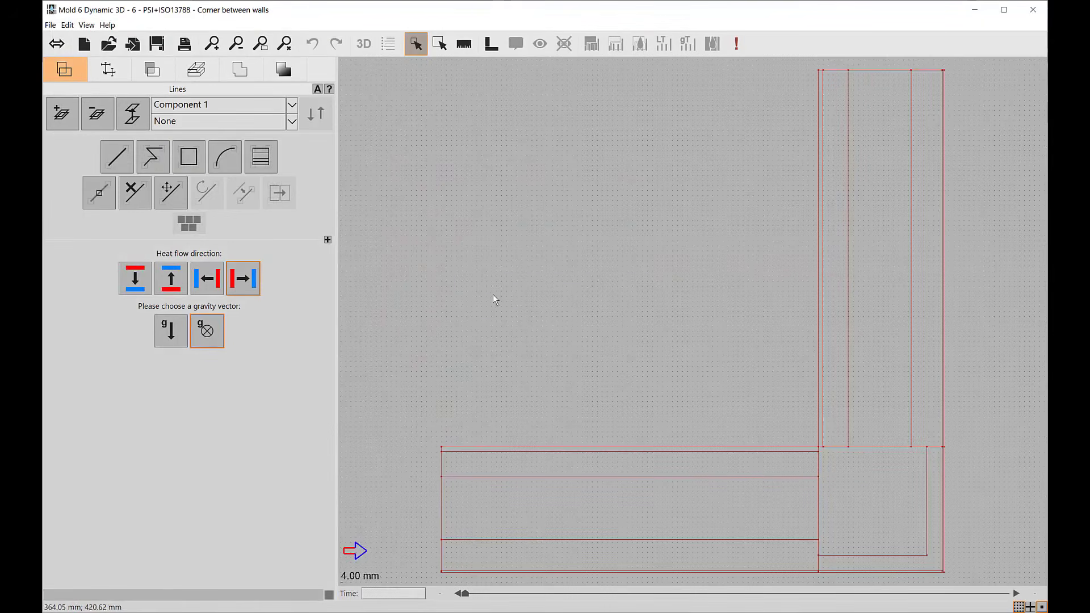
Step: Rename the first component to Wall and review its elements, areas and boundary conditions
drag(225, 108, 152, 105)
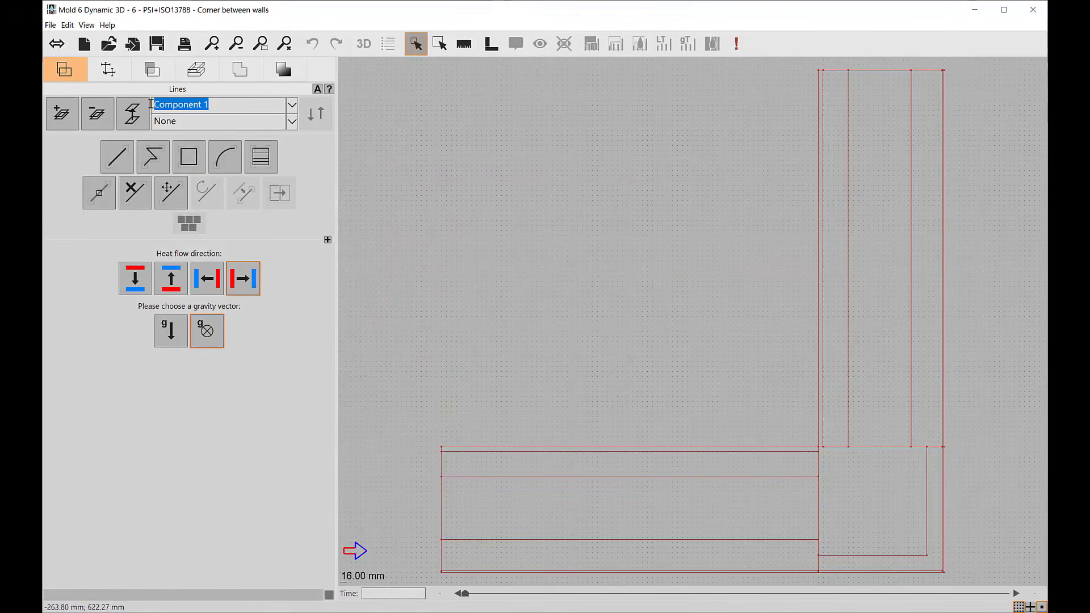
text(Wall)
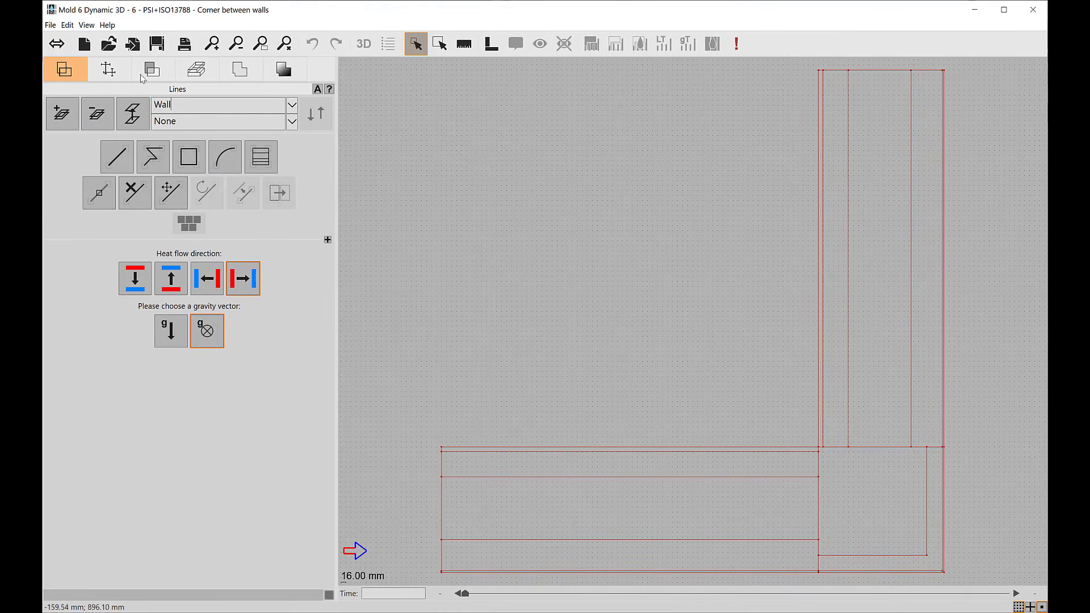
click(110, 71)
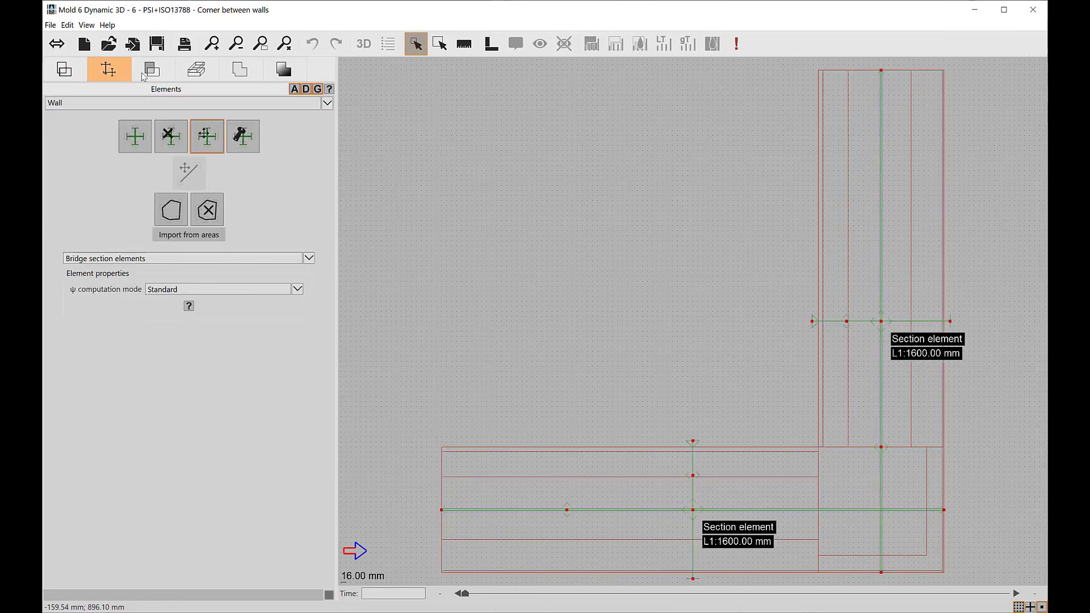
click(151, 71)
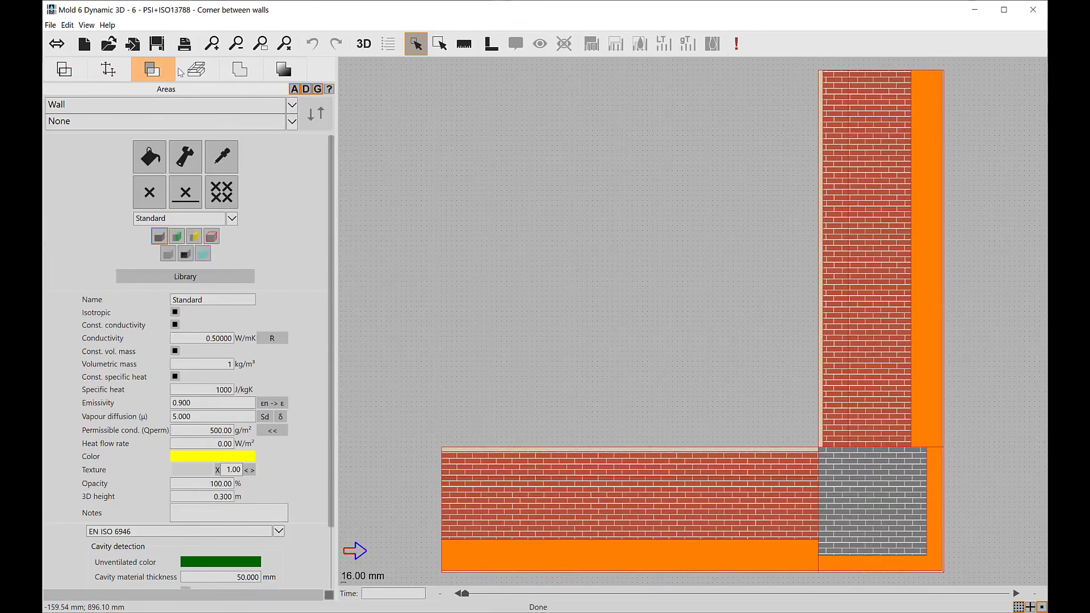
click(235, 71)
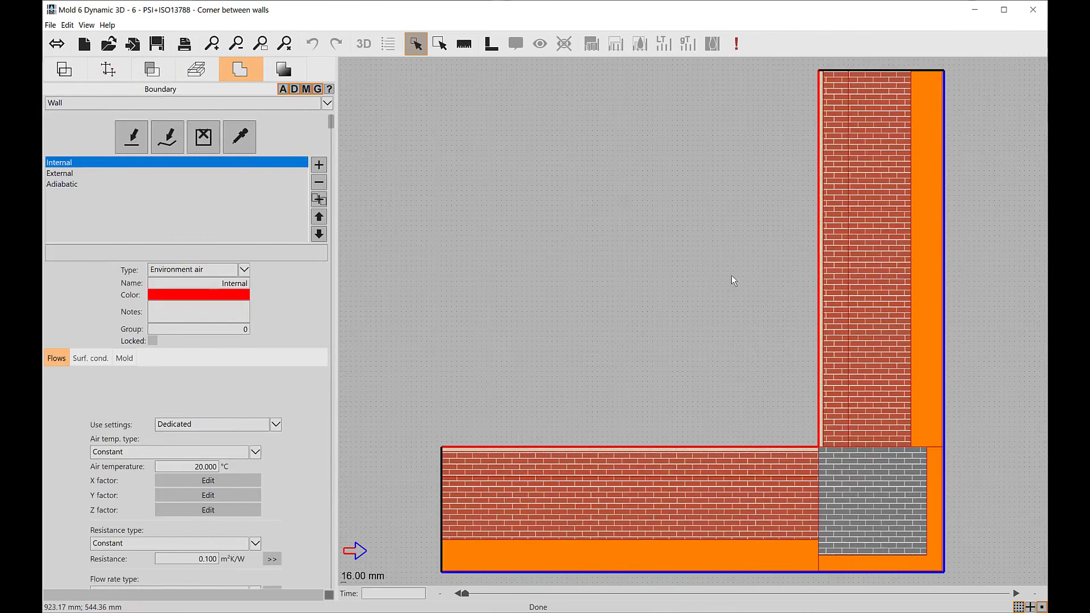
scroll(721, 279, down, 1)
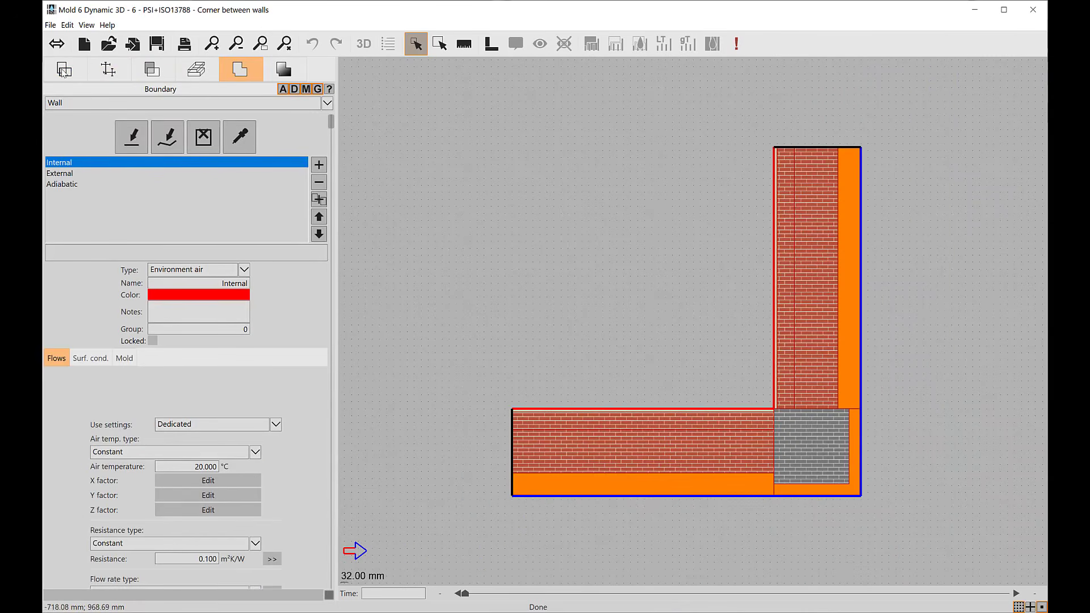
Step: Add a second, empty component to the project and name it Concrete
click(64, 70)
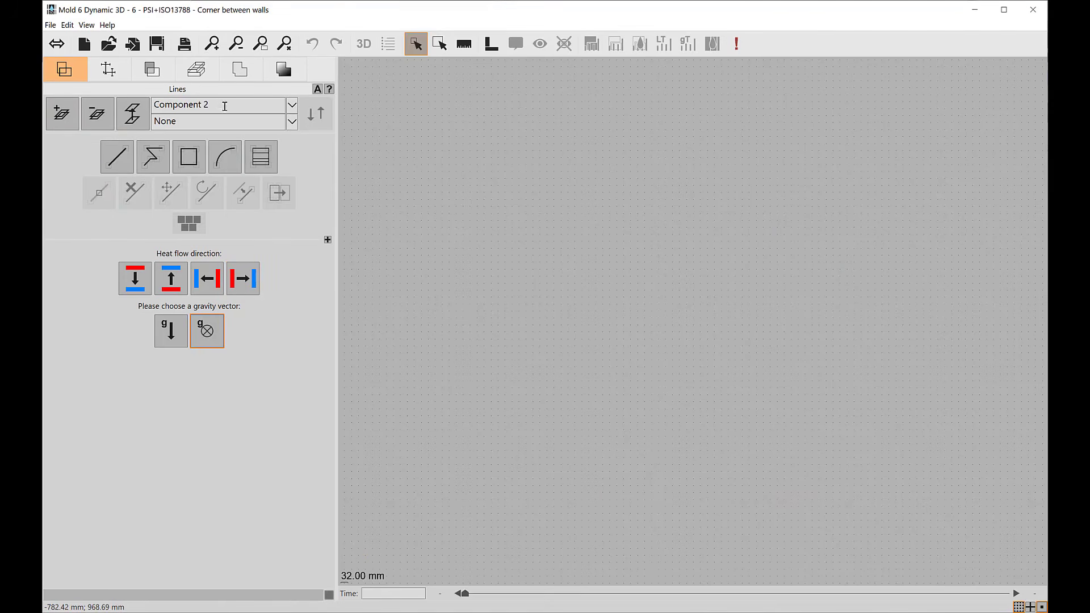
drag(218, 103, 151, 105)
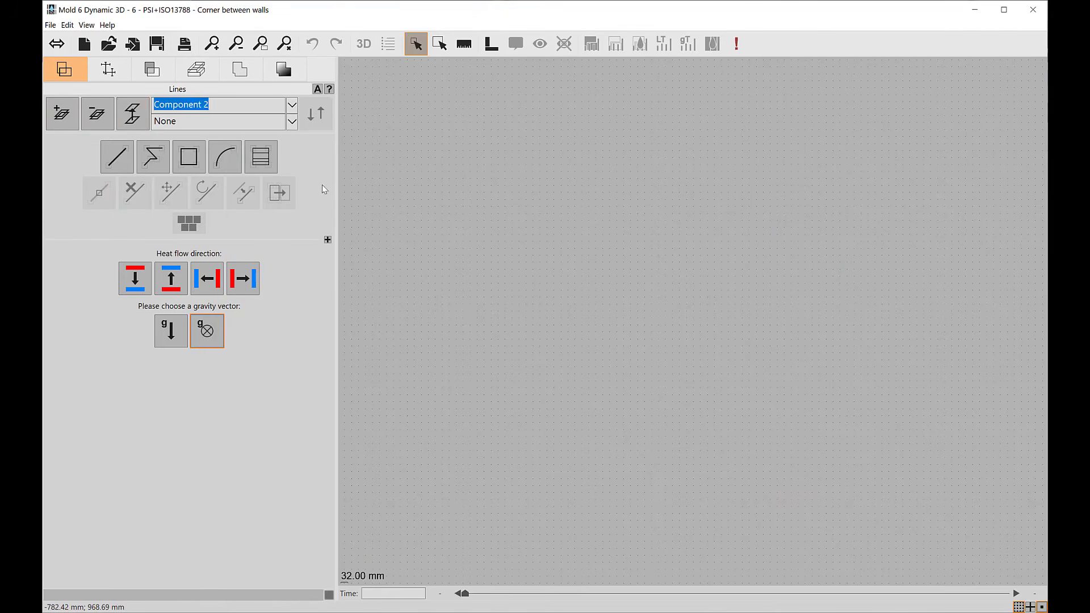
text(Concre)
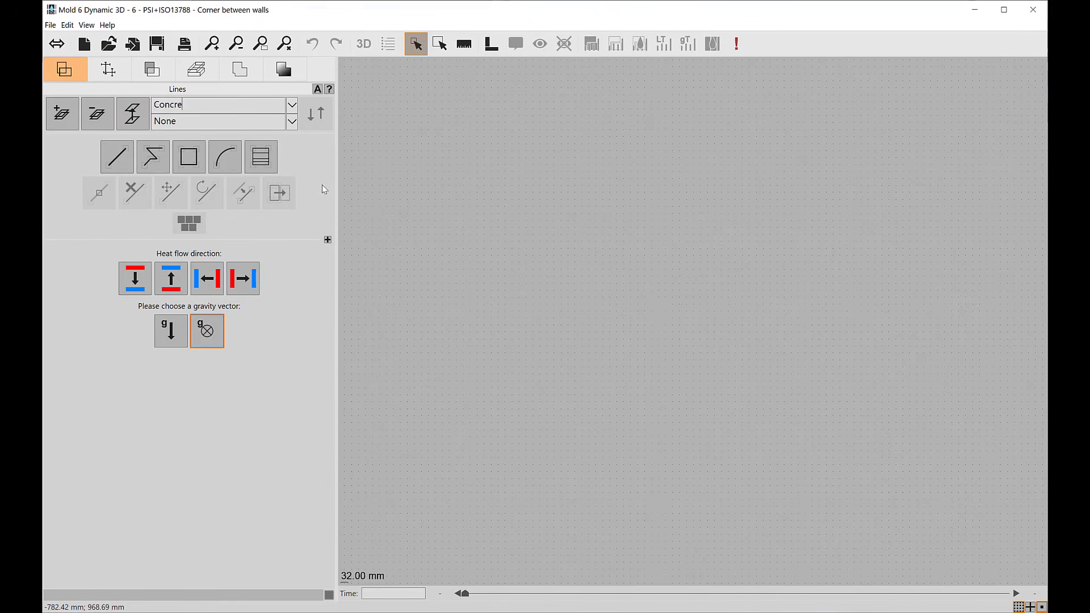
text(te)
Step: Show the Wall component as a background reference and draw a rectangle between the wall corner's lower-left and upper-right outer points
click(292, 121)
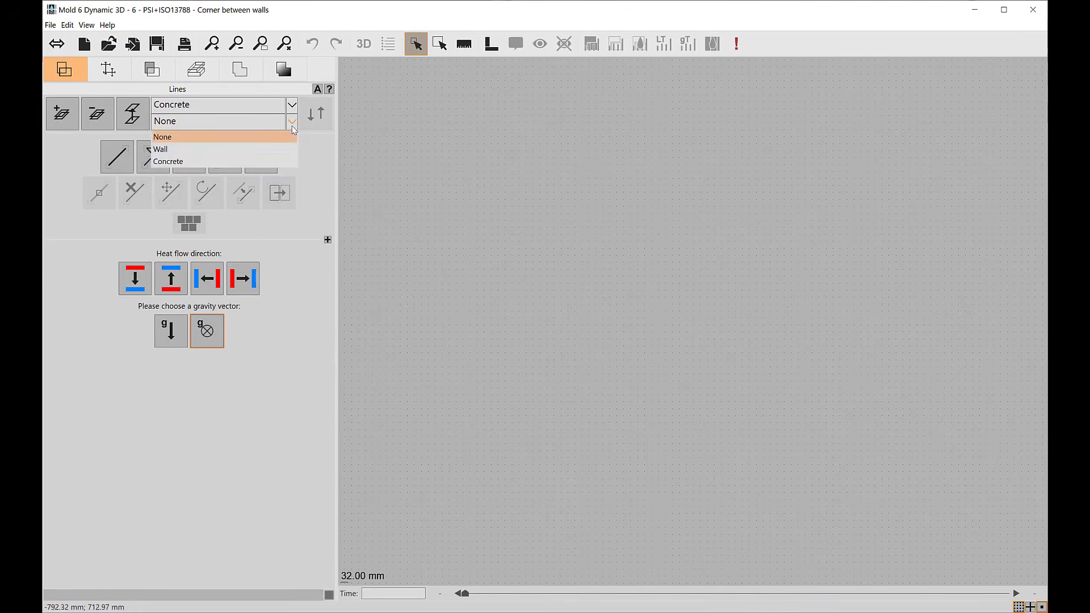
click(183, 149)
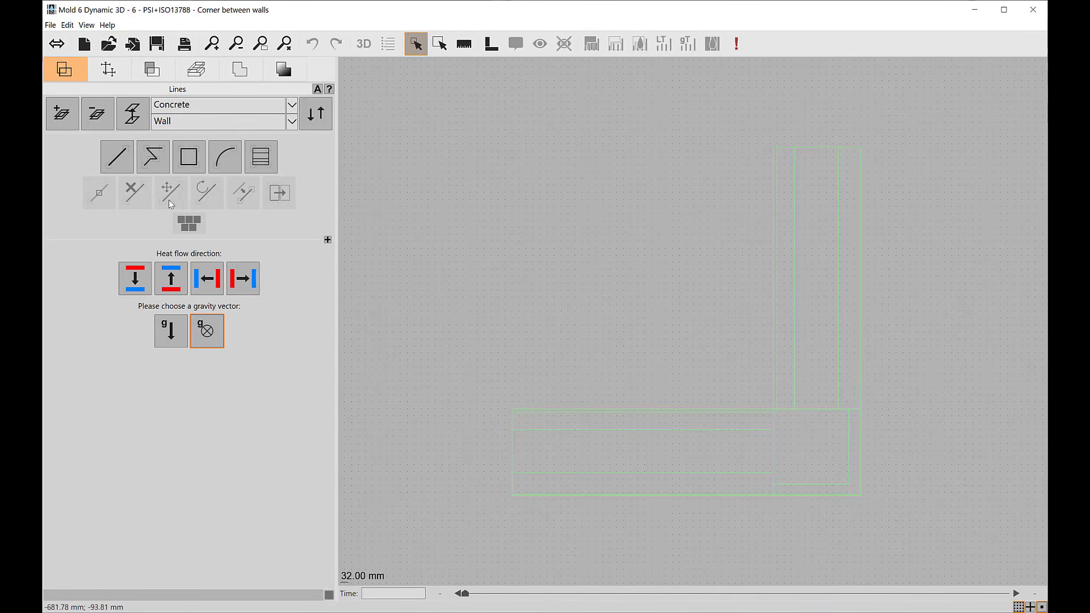
click(183, 170)
scroll(543, 502, up, 2)
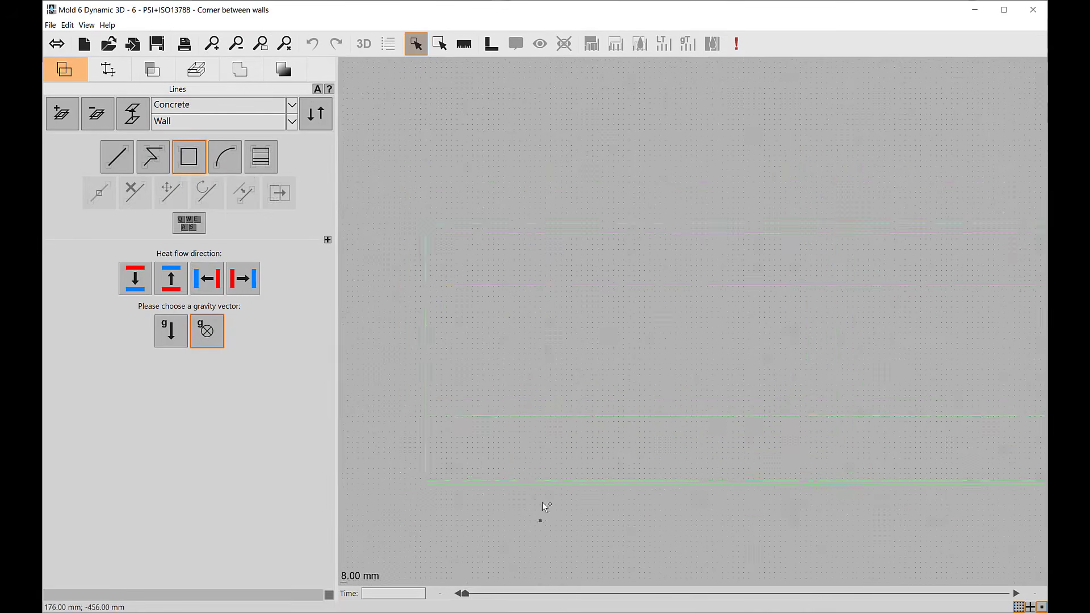
click(406, 479)
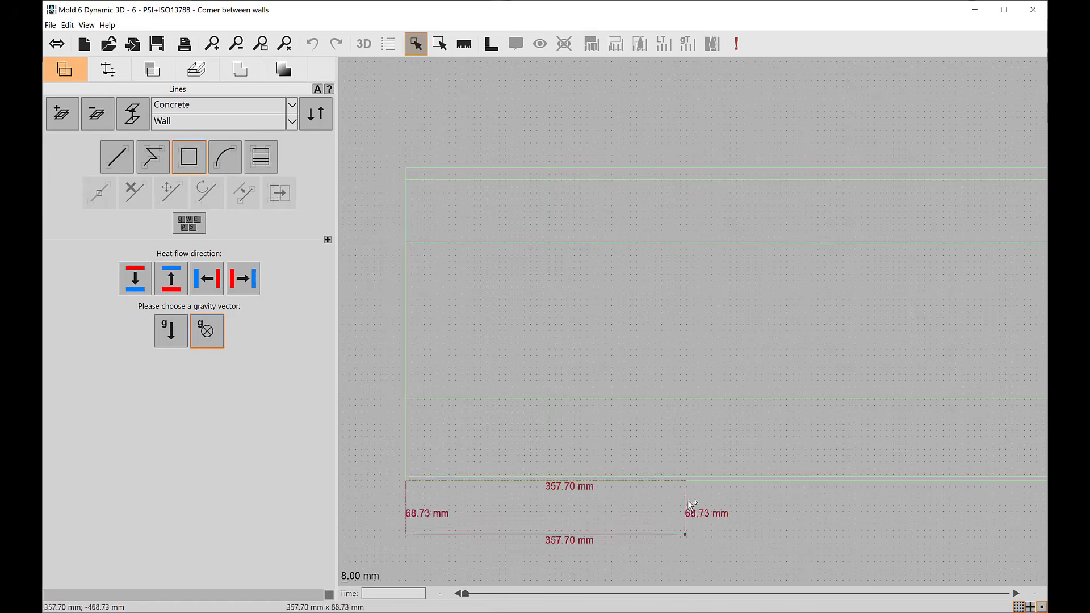
scroll(704, 295, down, 2)
scroll(886, 250, down, 2)
scroll(994, 121, up, 8)
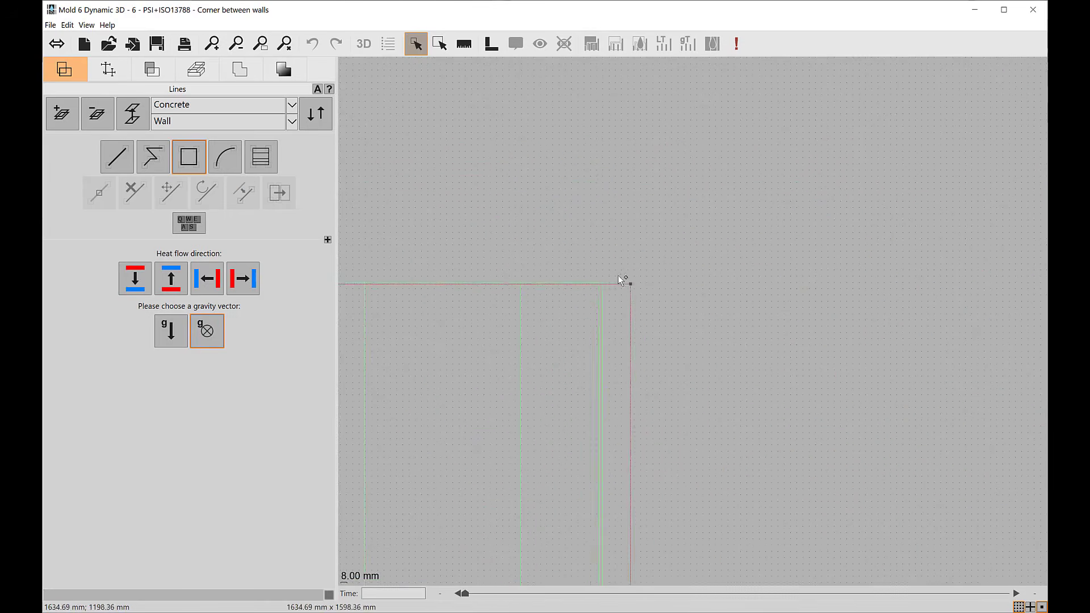
click(588, 268)
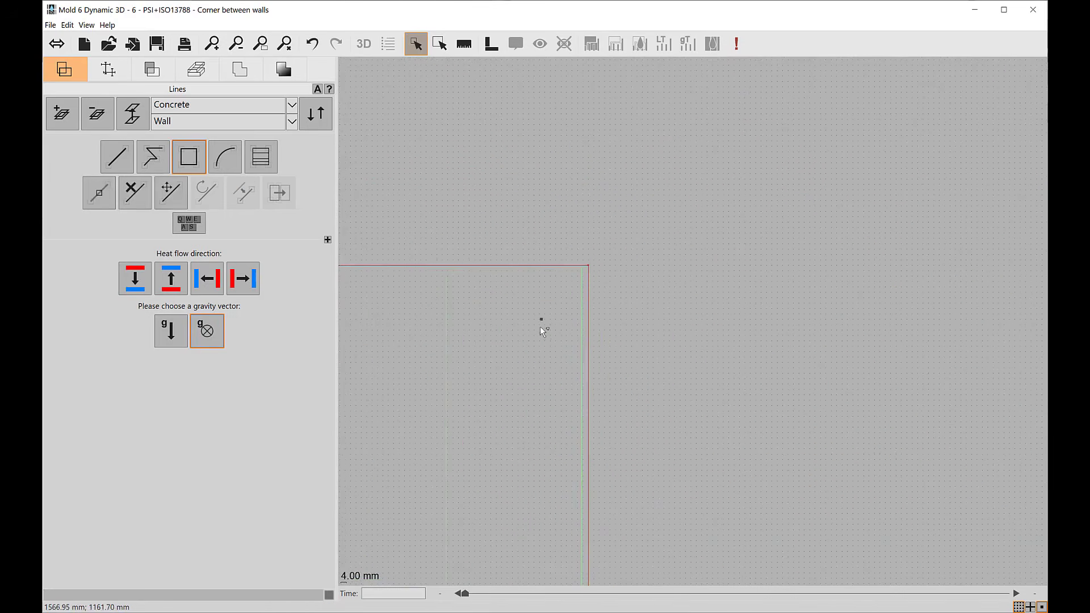
Step: Set the background reference of the Concrete component back to None
scroll(522, 362, down, 3)
scroll(597, 429, down, 1)
scroll(597, 430, up, 1)
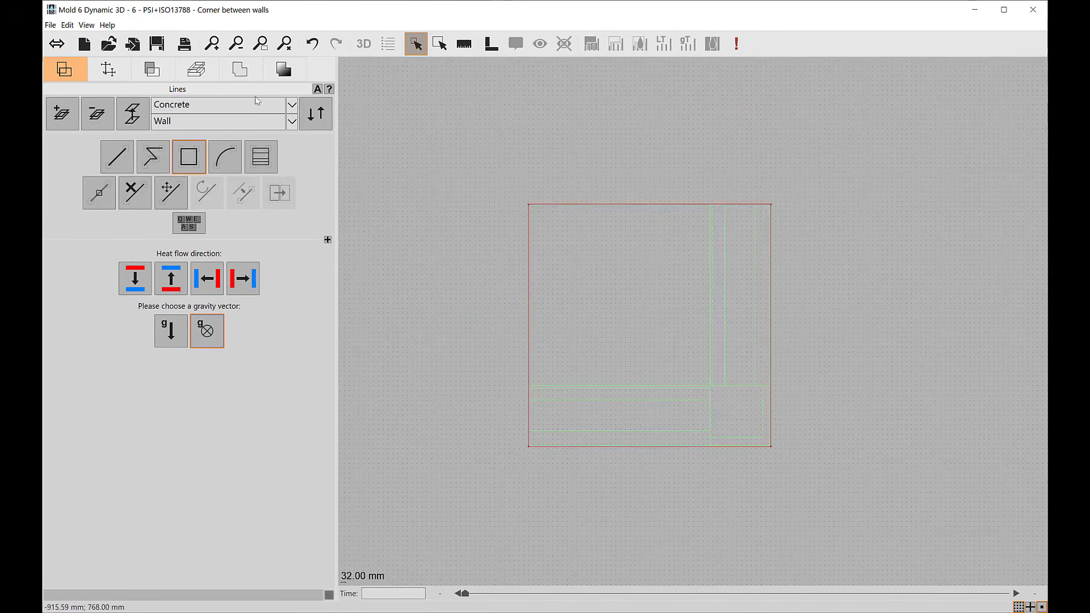
click(292, 121)
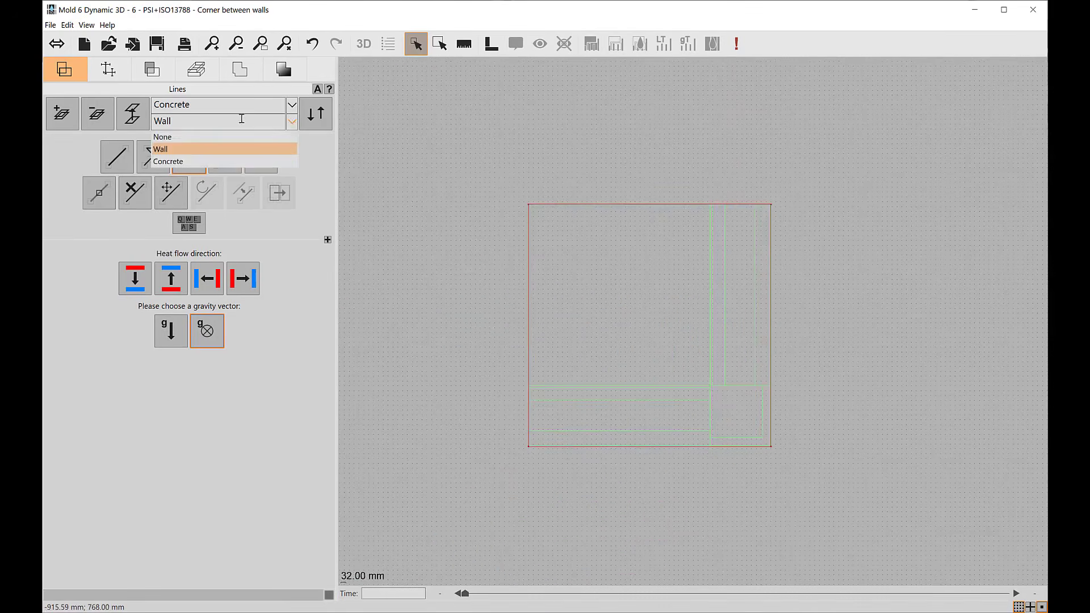
click(170, 136)
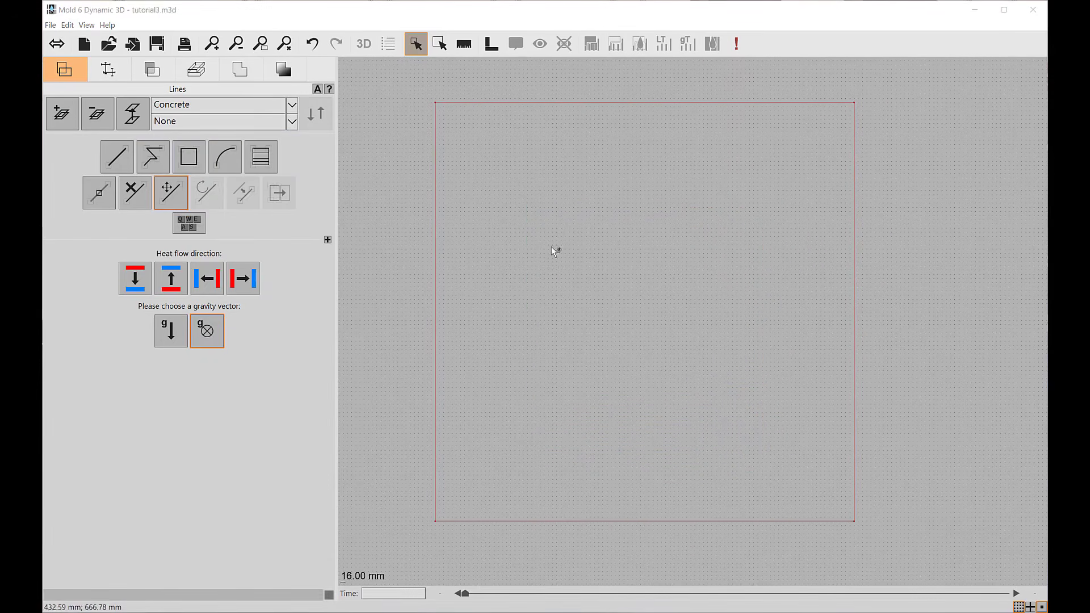
Step: Fill the Concrete component's rectangle with the Concrete (0.470) material from the Tutorials folder of the personal library
click(157, 68)
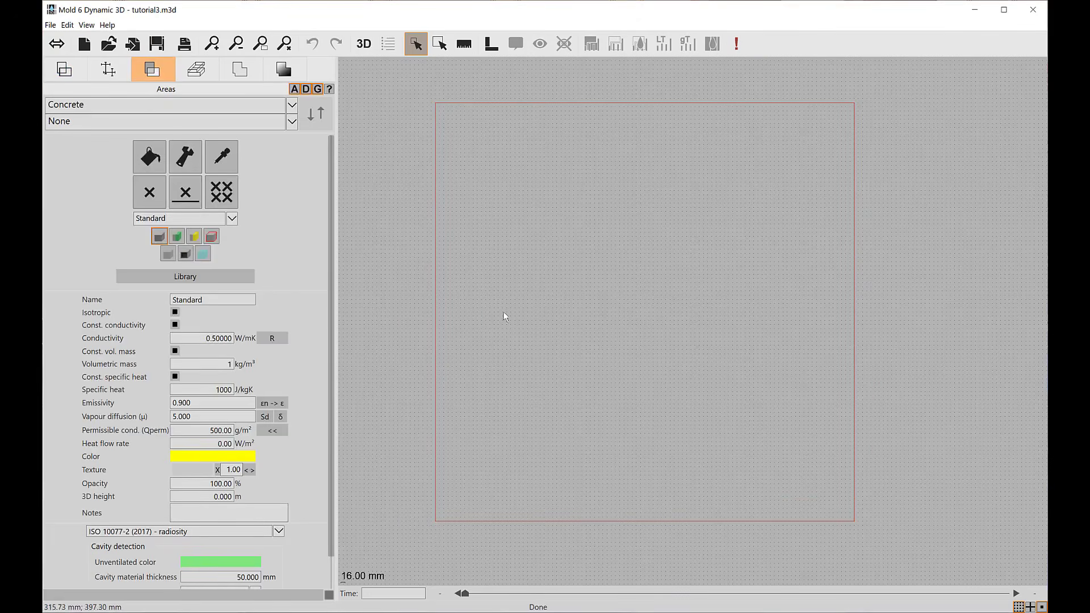
click(183, 278)
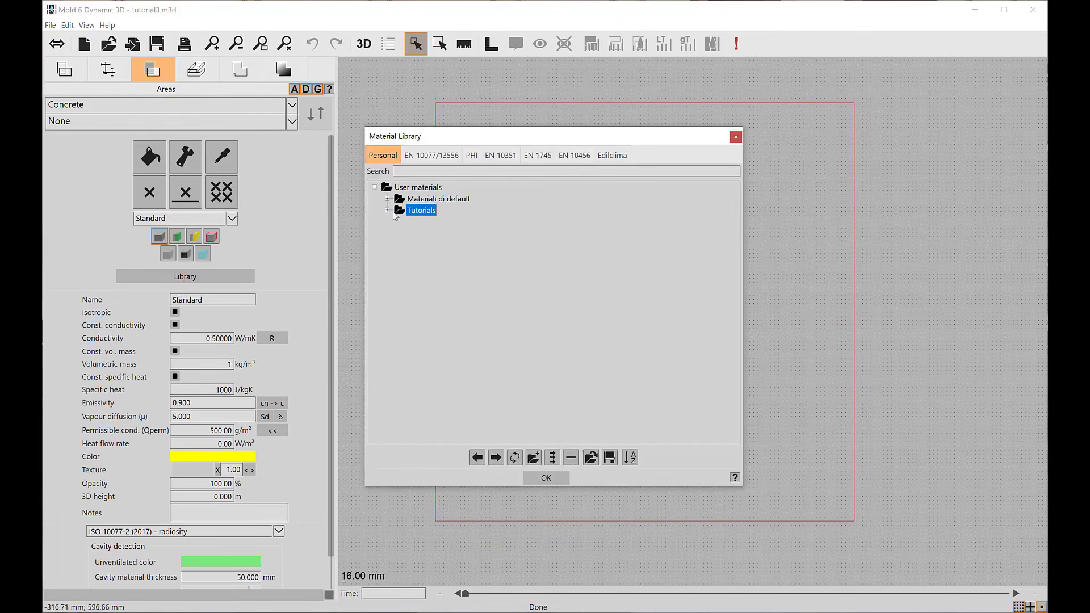
click(388, 210)
click(442, 222)
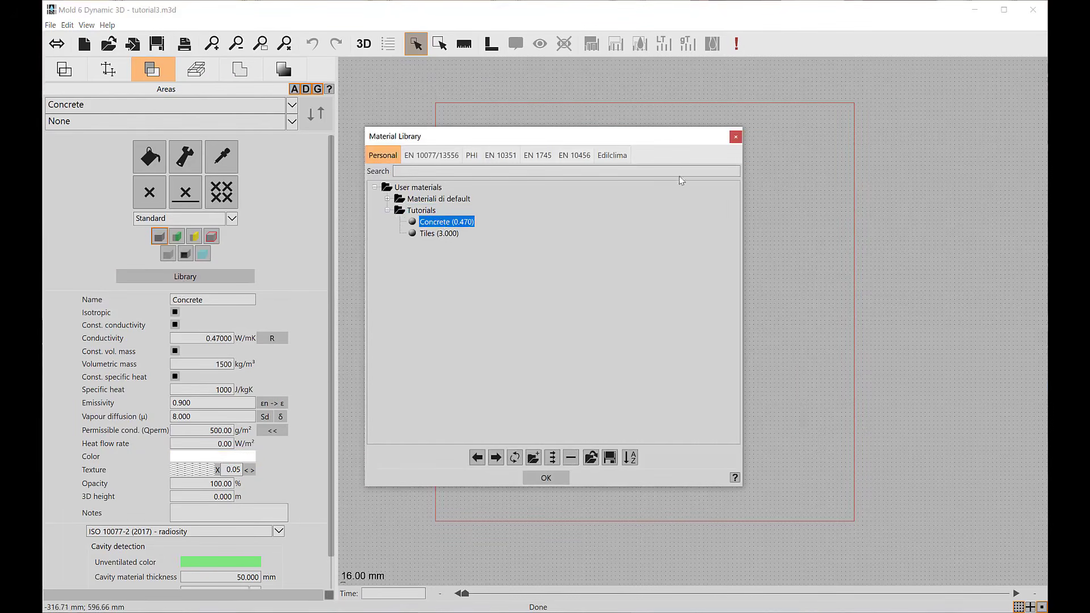
click(736, 136)
click(591, 295)
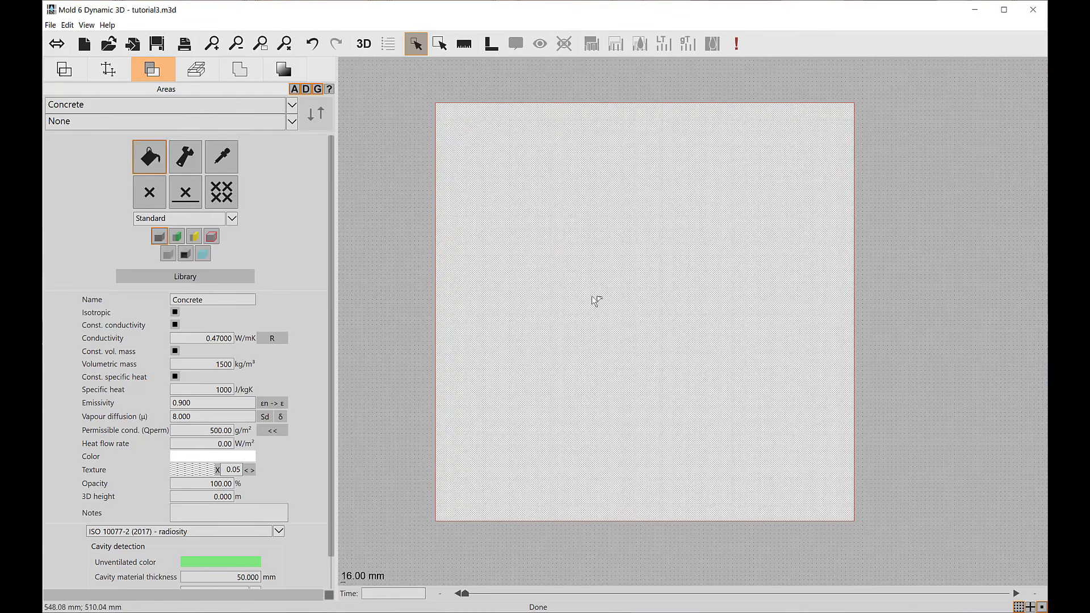
Step: Copy the Wall component's lines into a new component and name it "Wall with tiles"
click(65, 70)
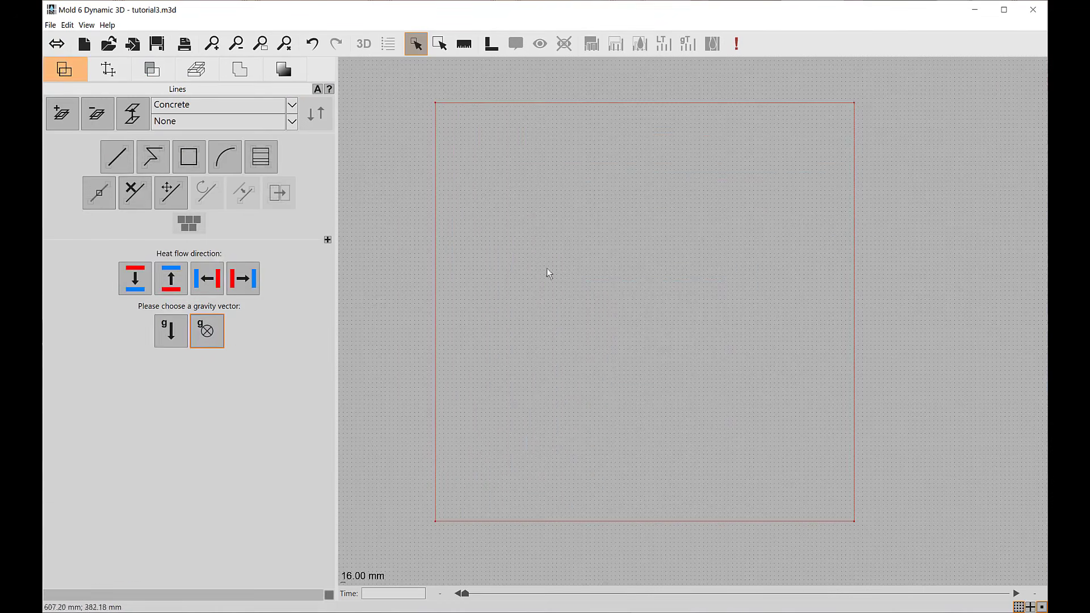
click(295, 109)
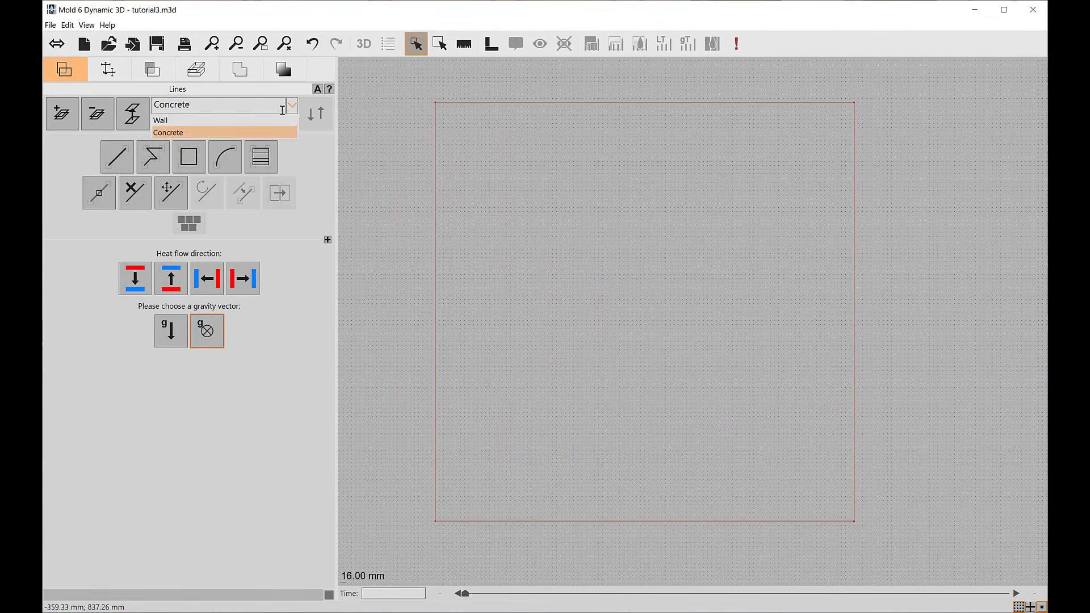
click(200, 115)
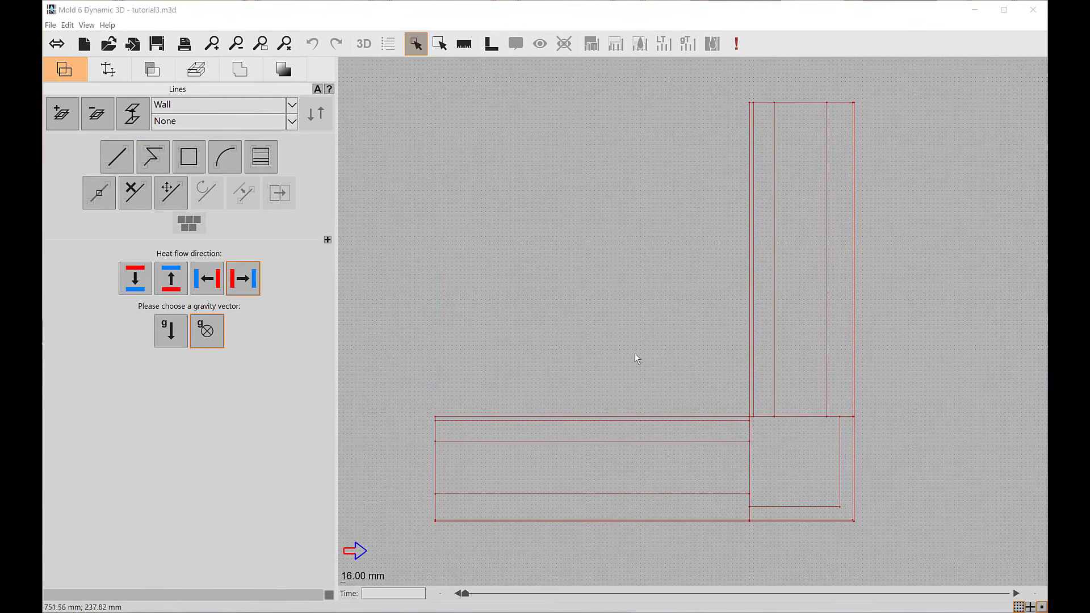
click(145, 119)
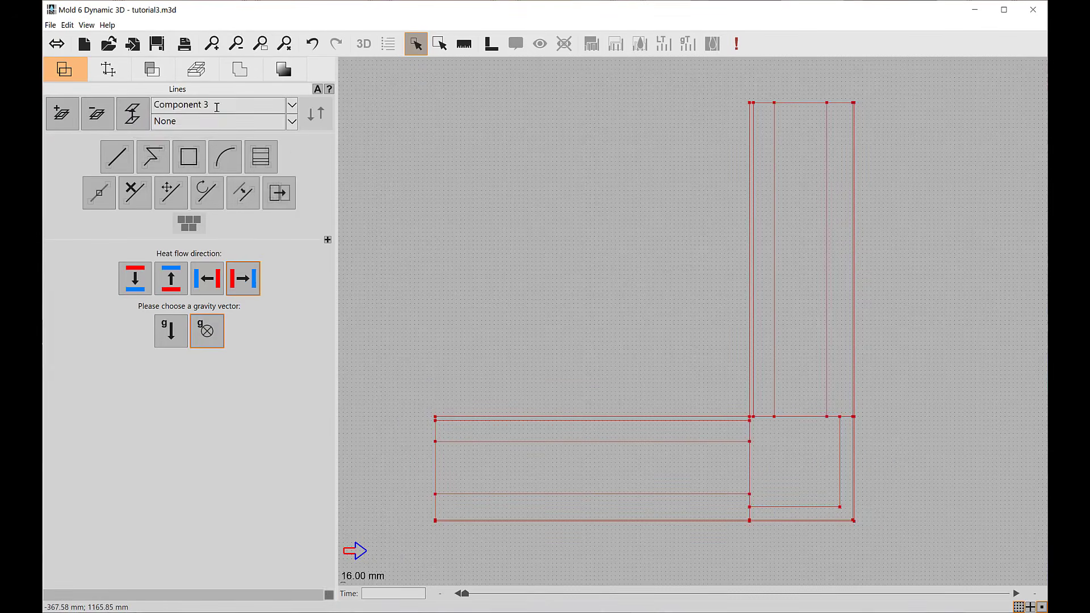
drag(216, 107, 151, 106)
text(Wall with tiles)
Step: Draw a vertical and a horizontal line, each 1200 mm long, closing the open inner space of the wall corner into a square
click(124, 163)
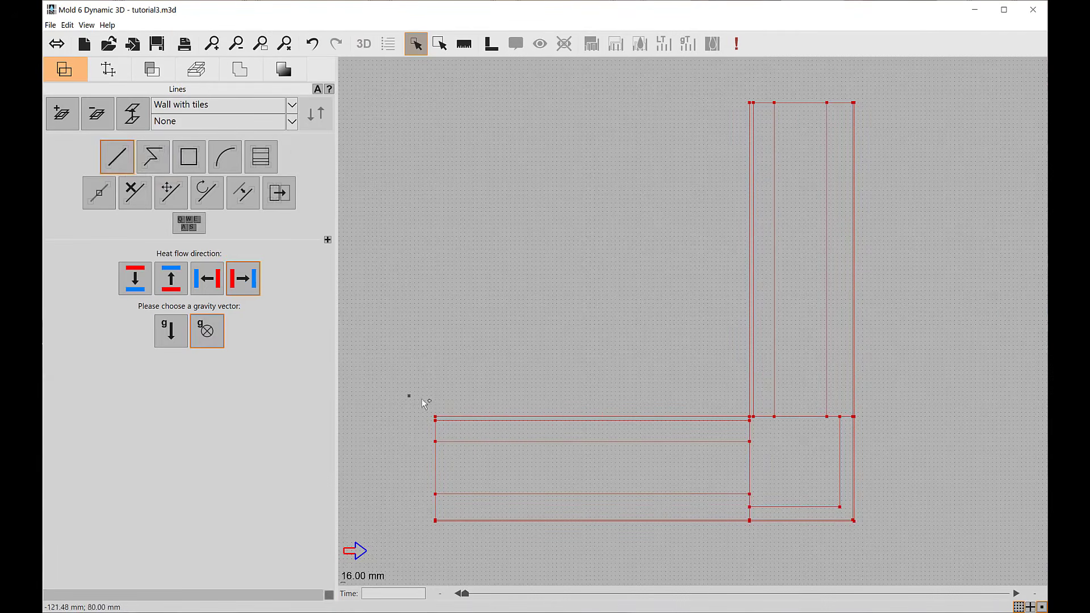
click(435, 418)
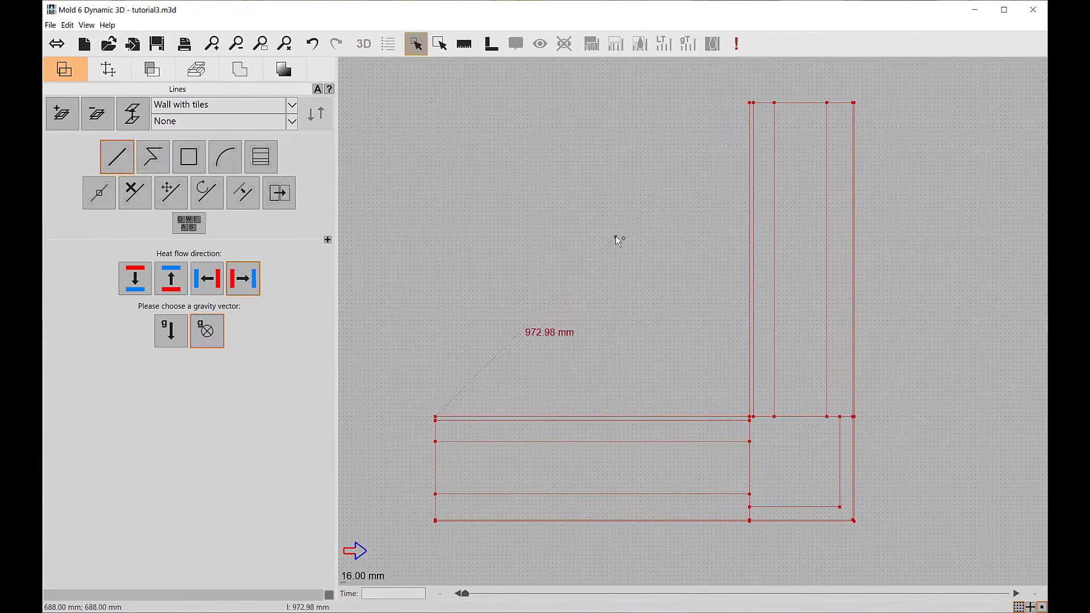
click(855, 103)
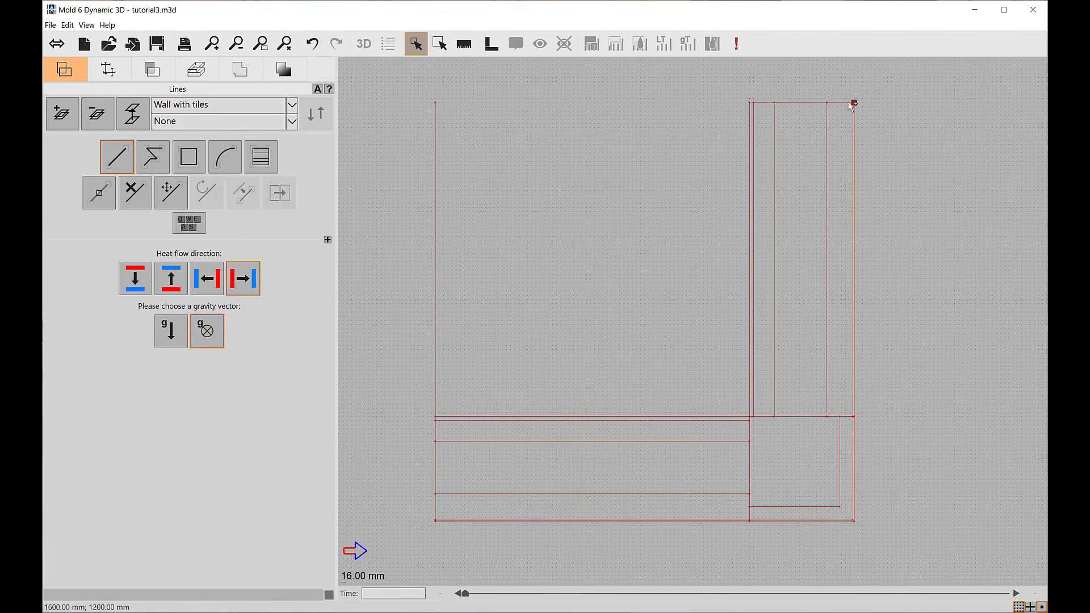
click(750, 102)
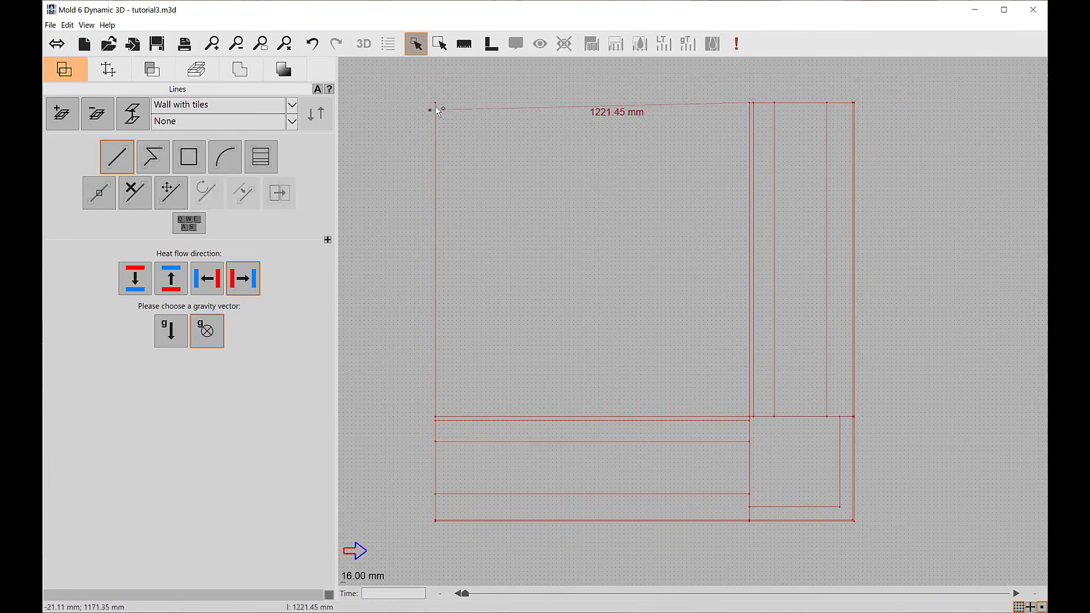
click(436, 103)
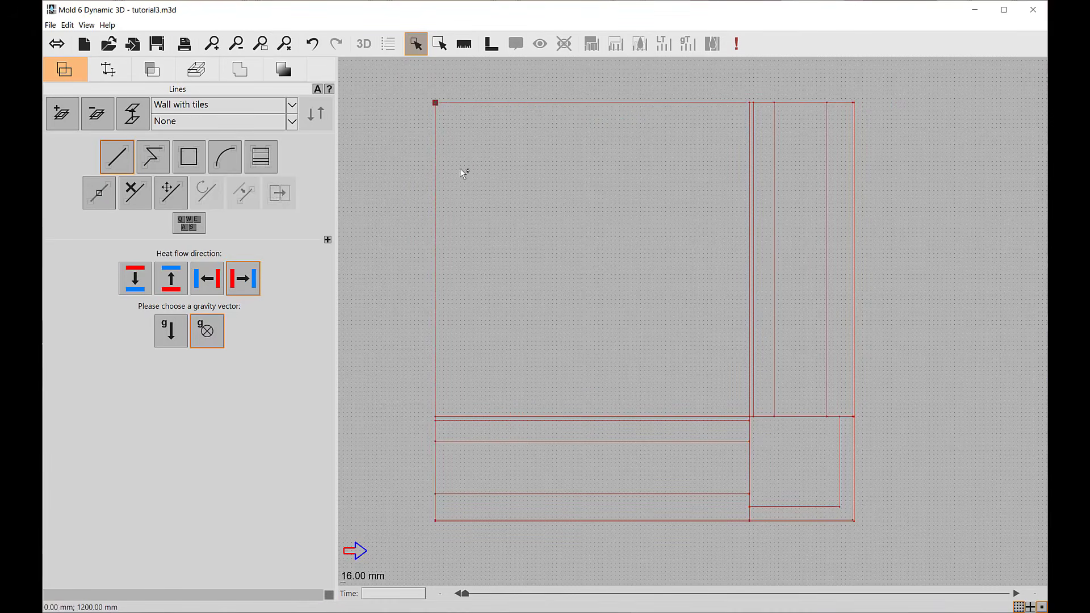
Step: Fill the inner square of the Wall with tiles component with the Tiles (3.000) material from the Tutorials folder of the personal library
click(154, 72)
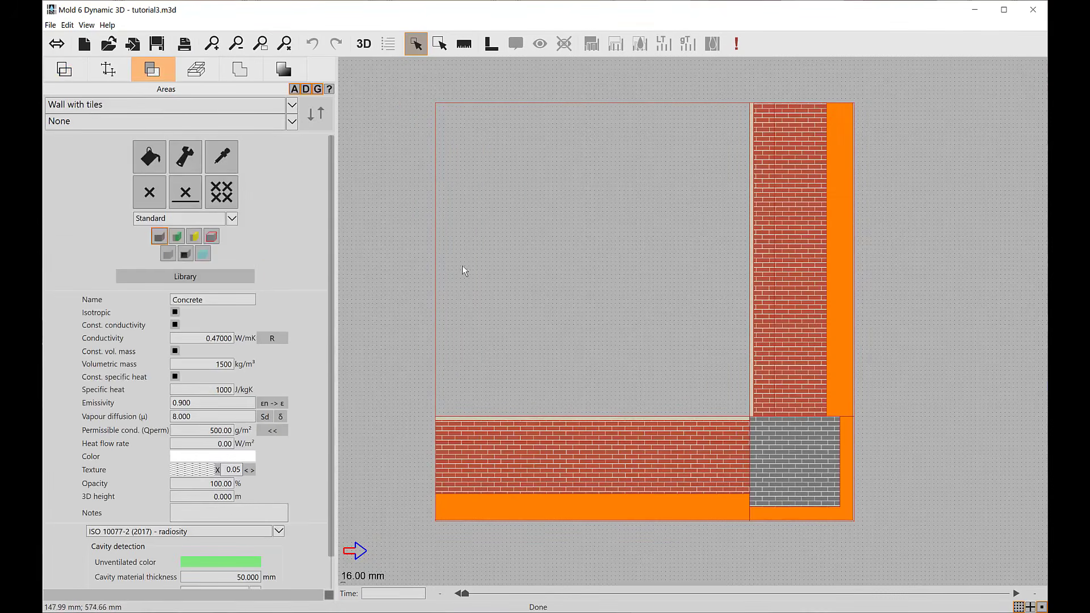
click(171, 278)
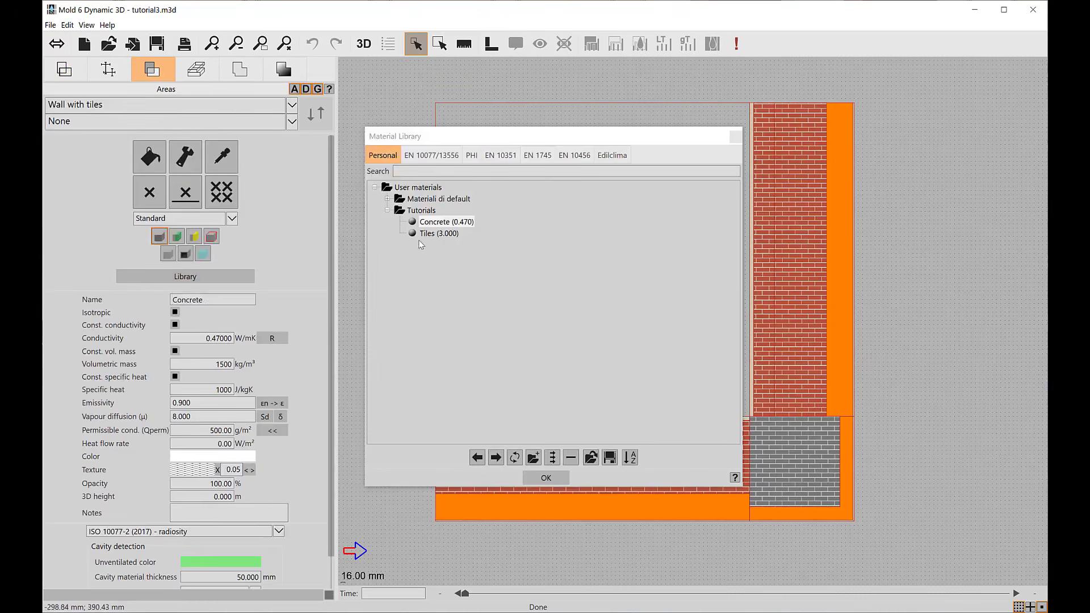
click(434, 235)
click(735, 137)
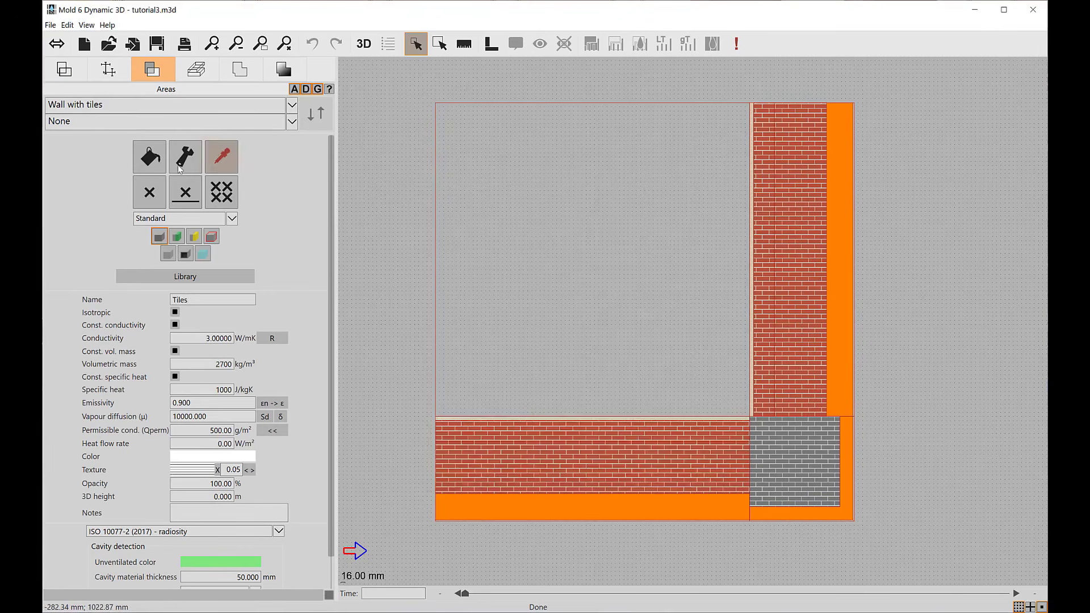
click(149, 156)
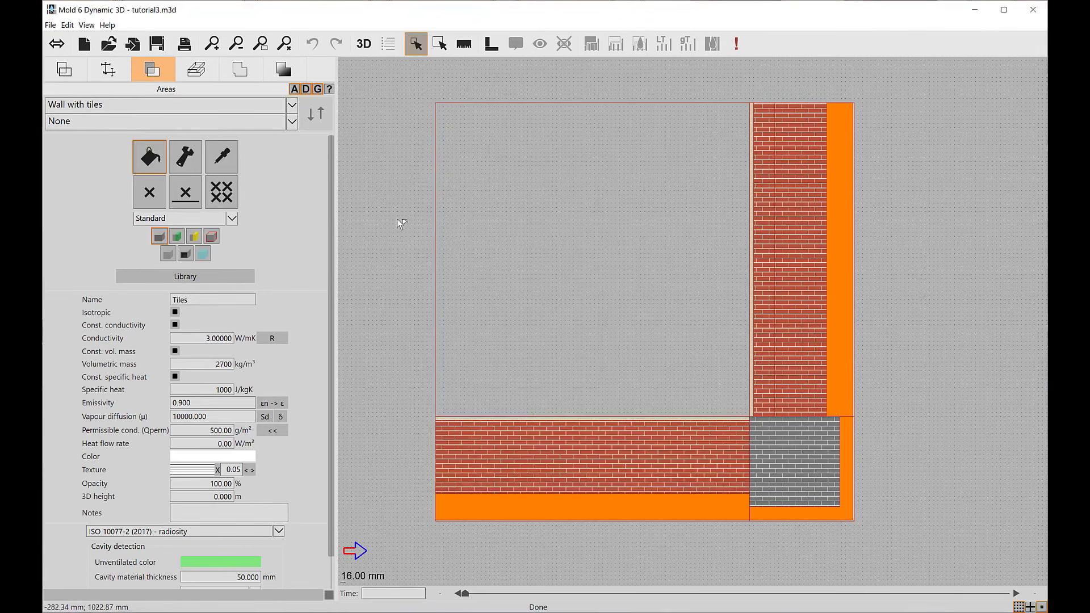
click(562, 240)
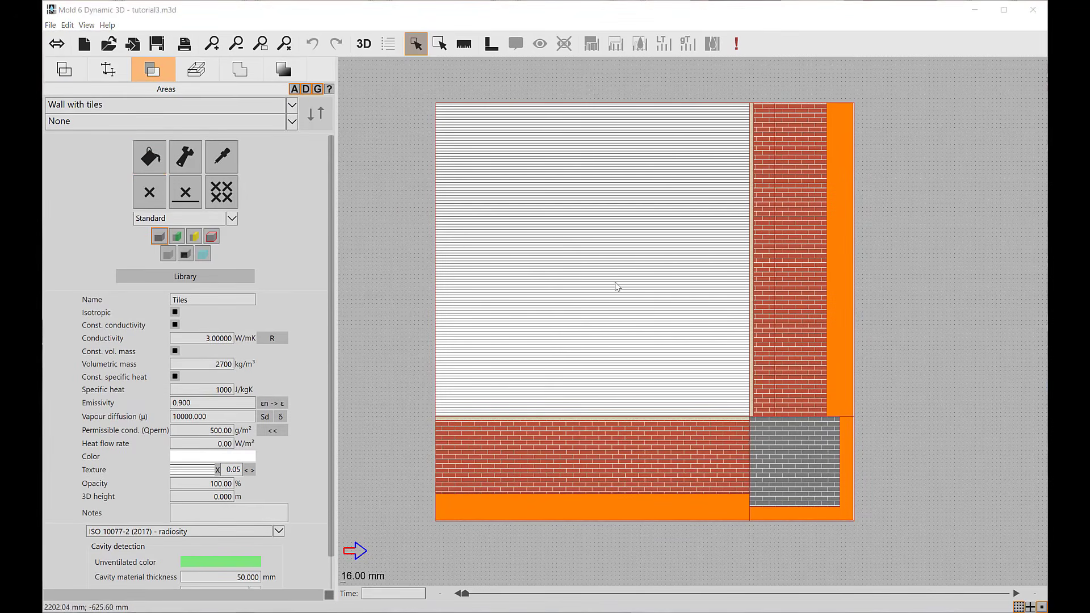
Step: Add the Wall component as the first layer of the 3D components stack with an extrusion of 1200 mm
click(198, 73)
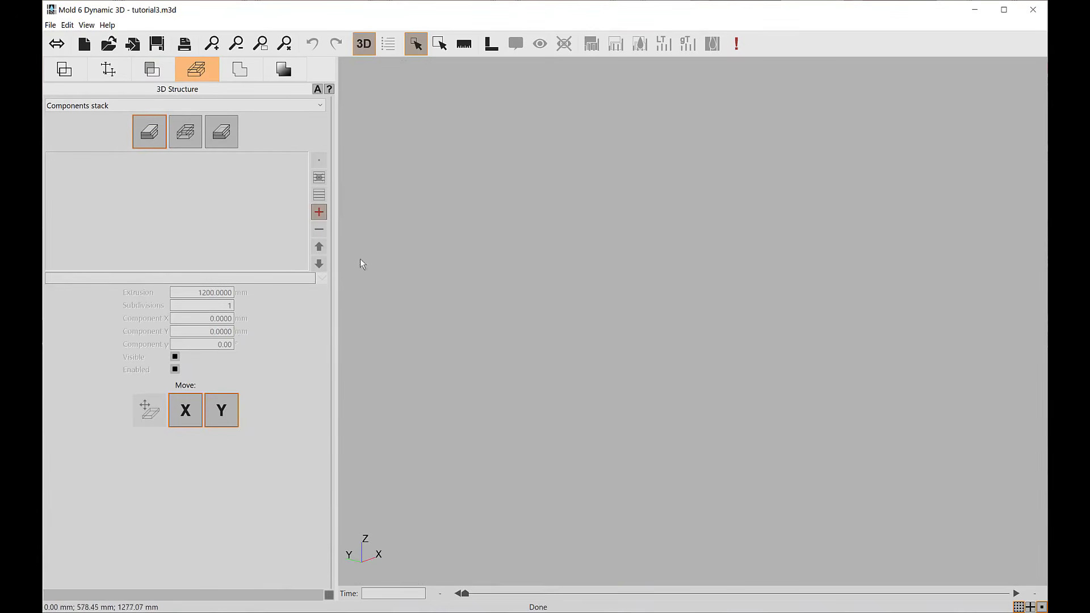
click(318, 212)
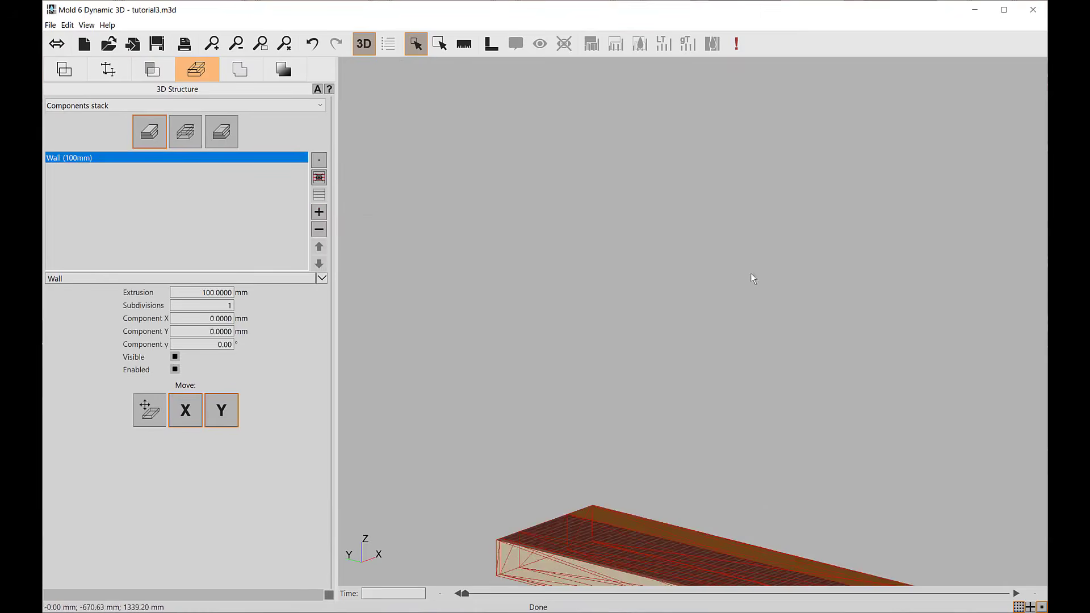
scroll(744, 228, down, 3)
scroll(737, 179, down, 1)
middle_drag(792, 320, 672, 319)
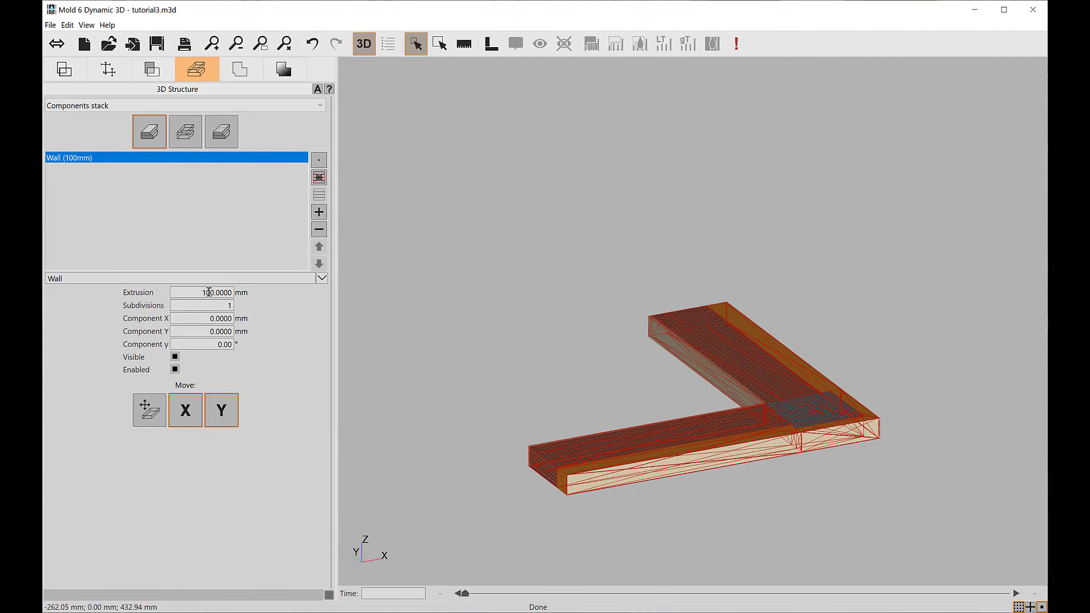
key(Return)
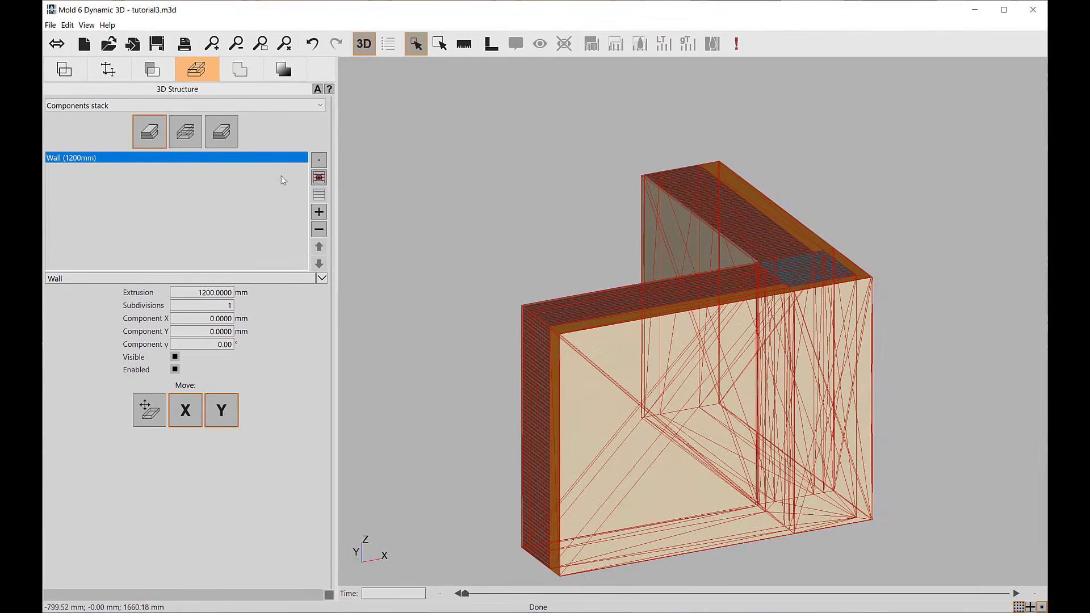
Step: Add the Concrete component on top of the wall in the stack with an extrusion of 200 mm
click(319, 212)
click(74, 279)
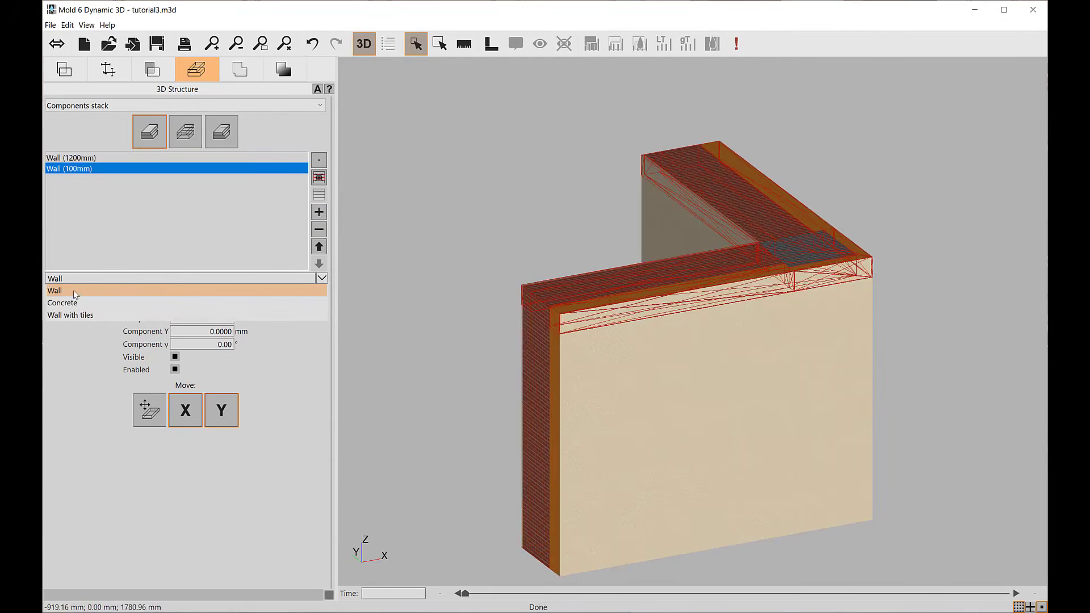
click(205, 303)
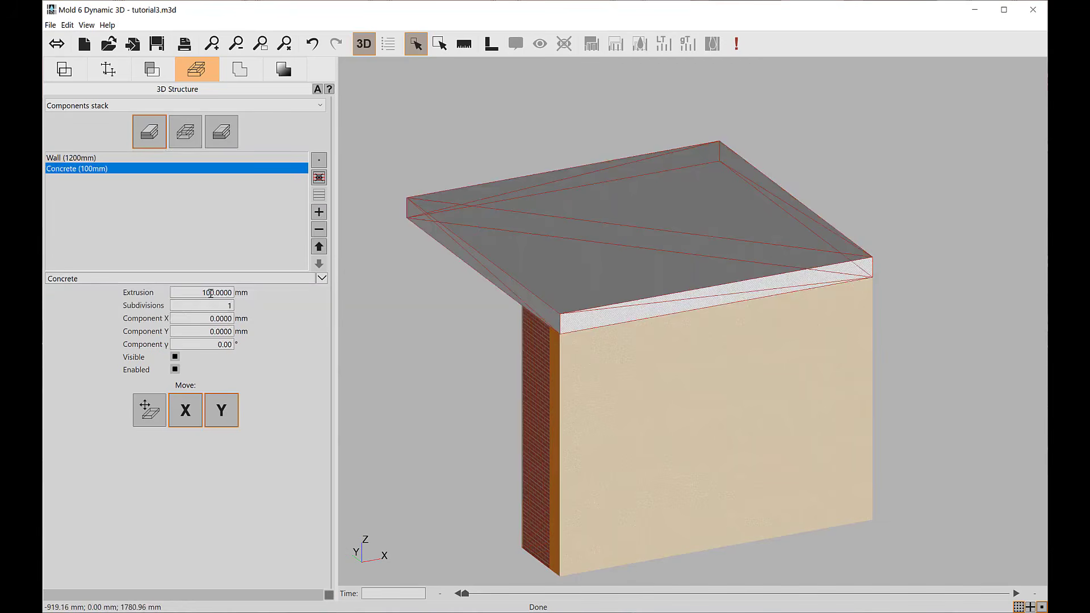
key(BackSpace)
text(2)
key(Return)
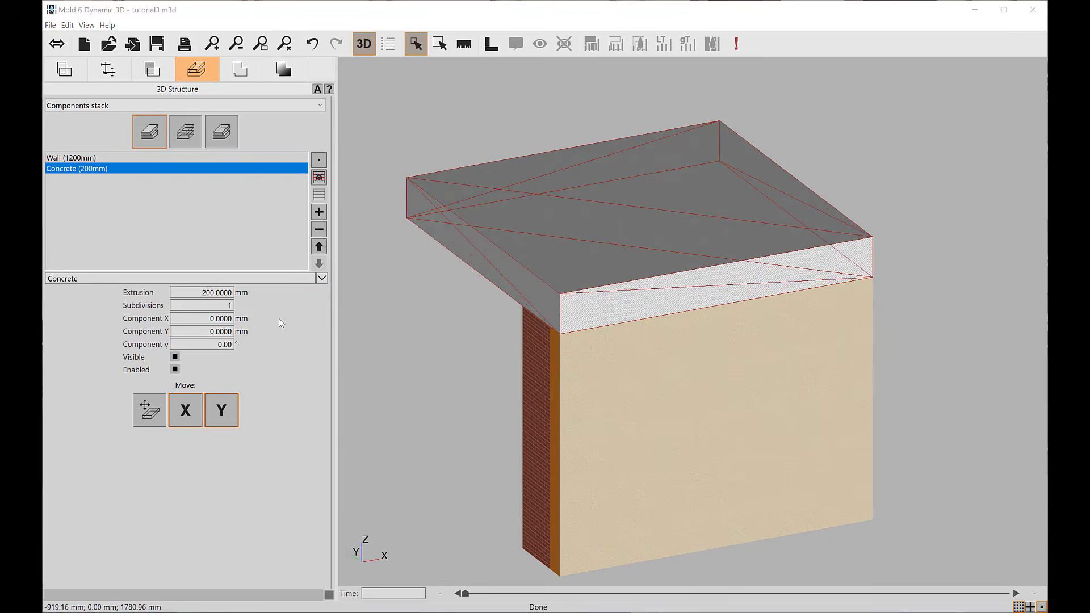
Step: Add the Wall with tiles component above the concrete slab in the stack with an extrusion of 20 mm
click(319, 213)
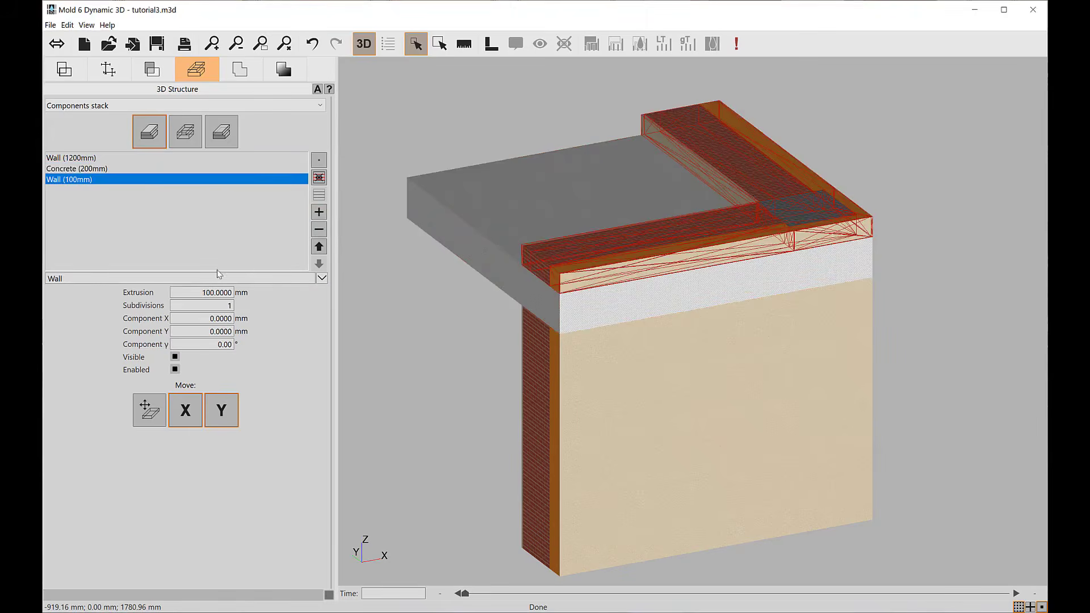
click(179, 279)
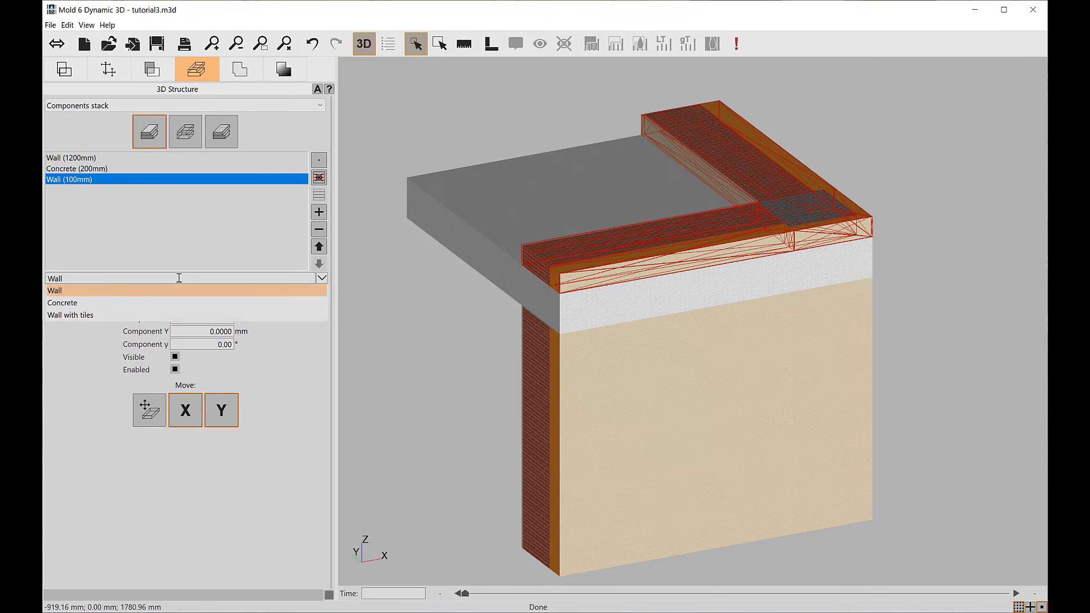
click(101, 314)
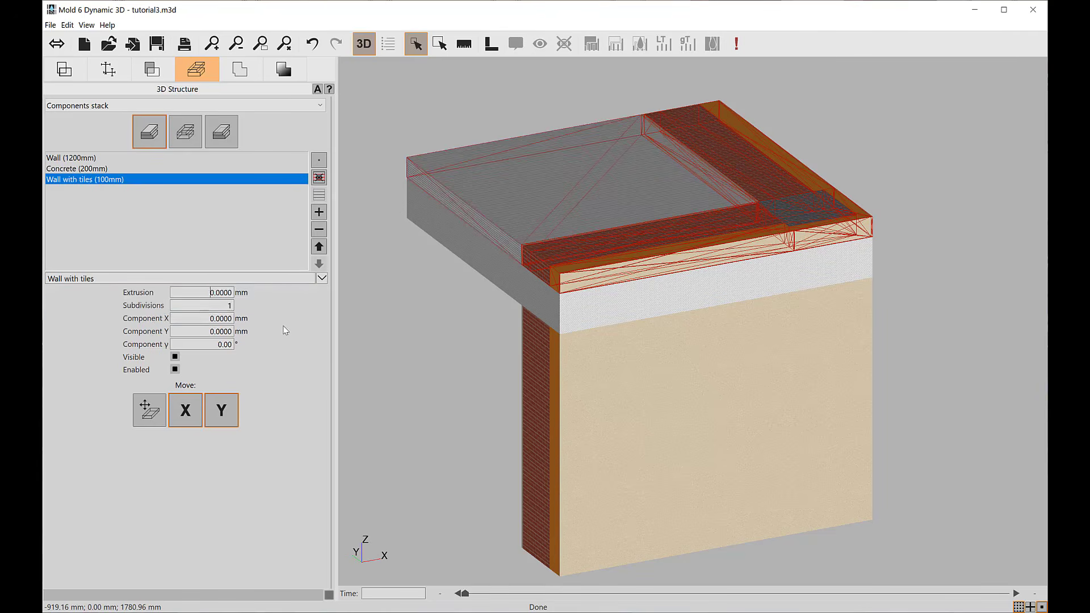
text(2)
key(Return)
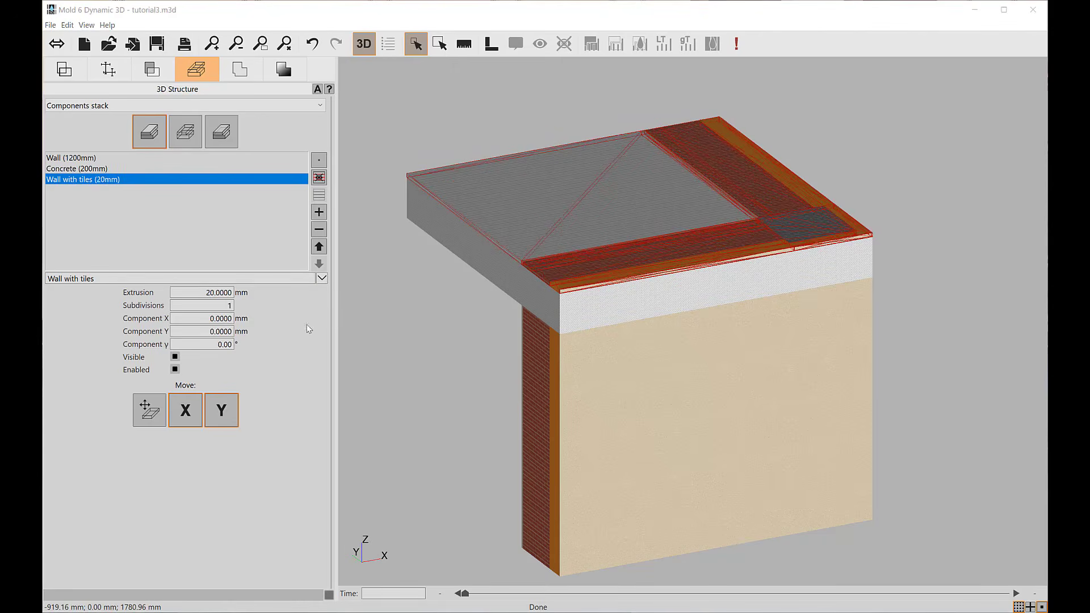
Step: Add another Wall component at the top of the stack with an extrusion of 1200 mm
middle_drag(469, 319, 519, 323)
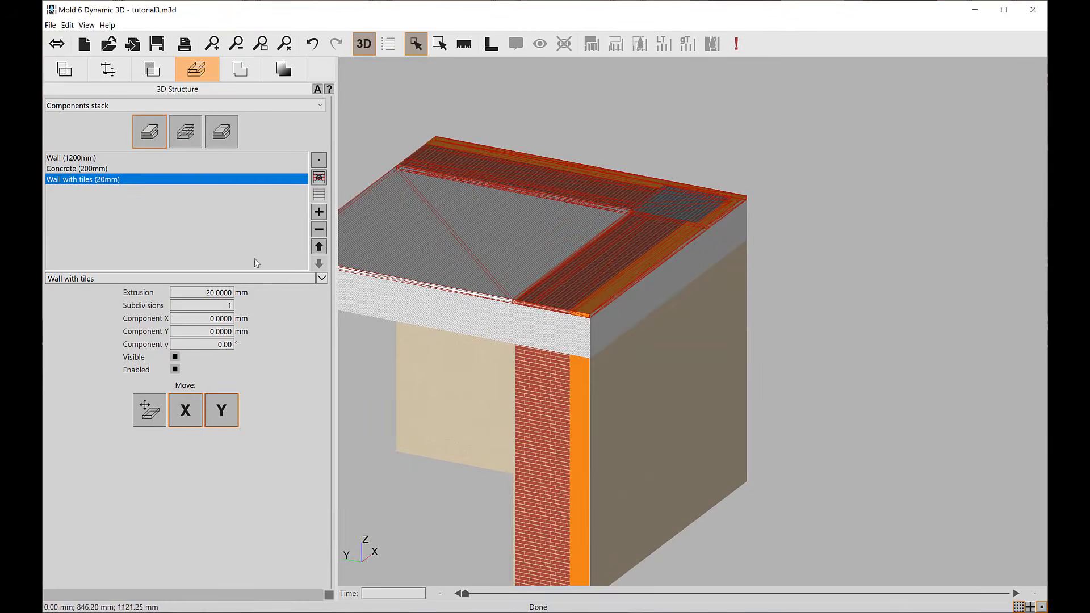
click(323, 211)
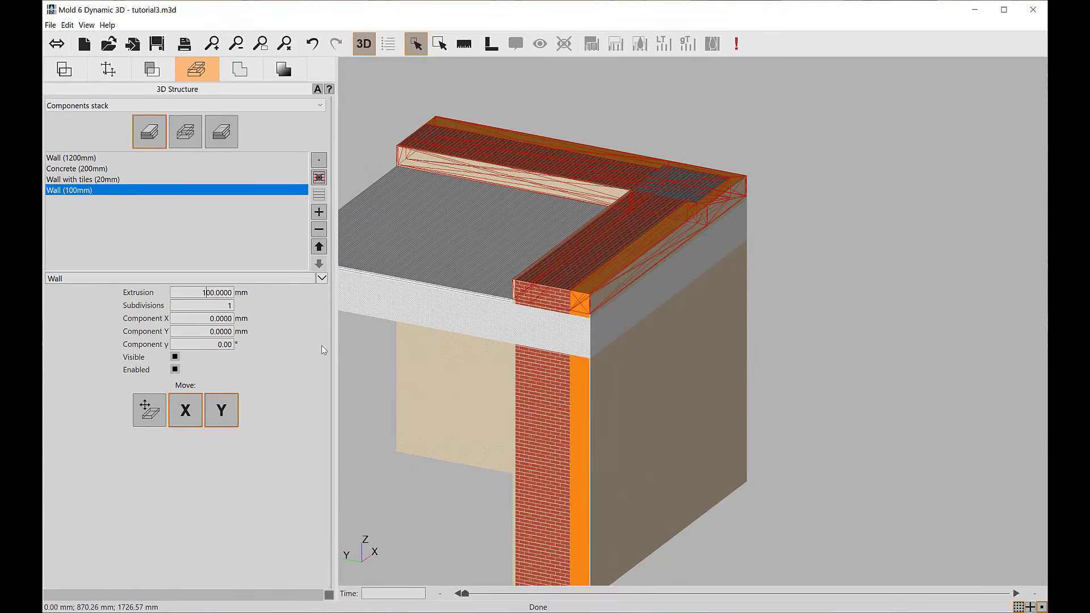
text(2)
key(Return)
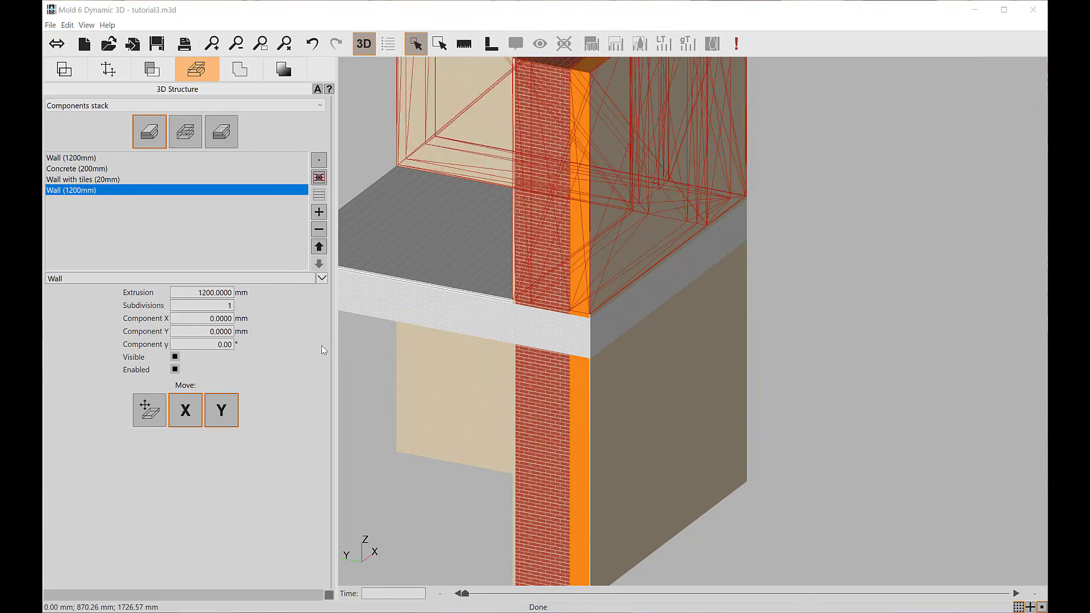
scroll(635, 355, down, 5)
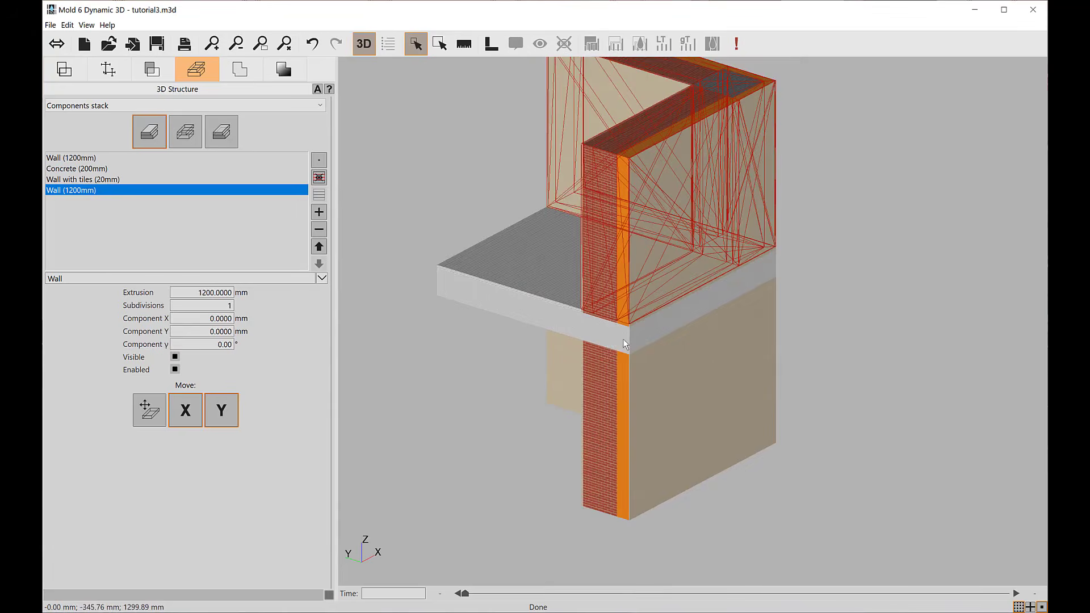
scroll(622, 339, down, 2)
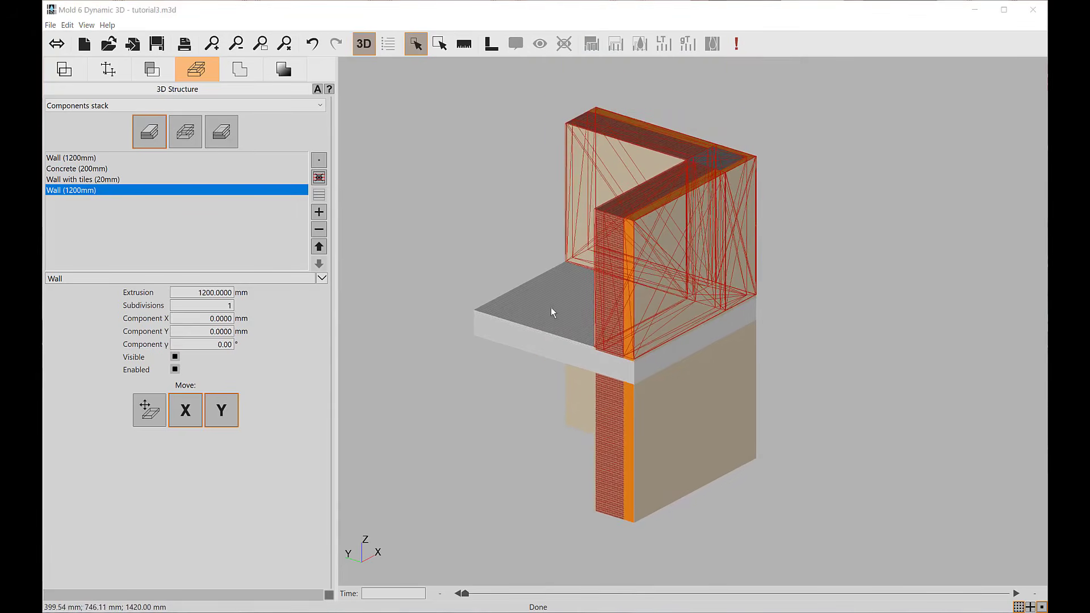
Step: Open the boundary settings and switch the boundary assignment from the Wall with tiles component to the 3D model
click(237, 68)
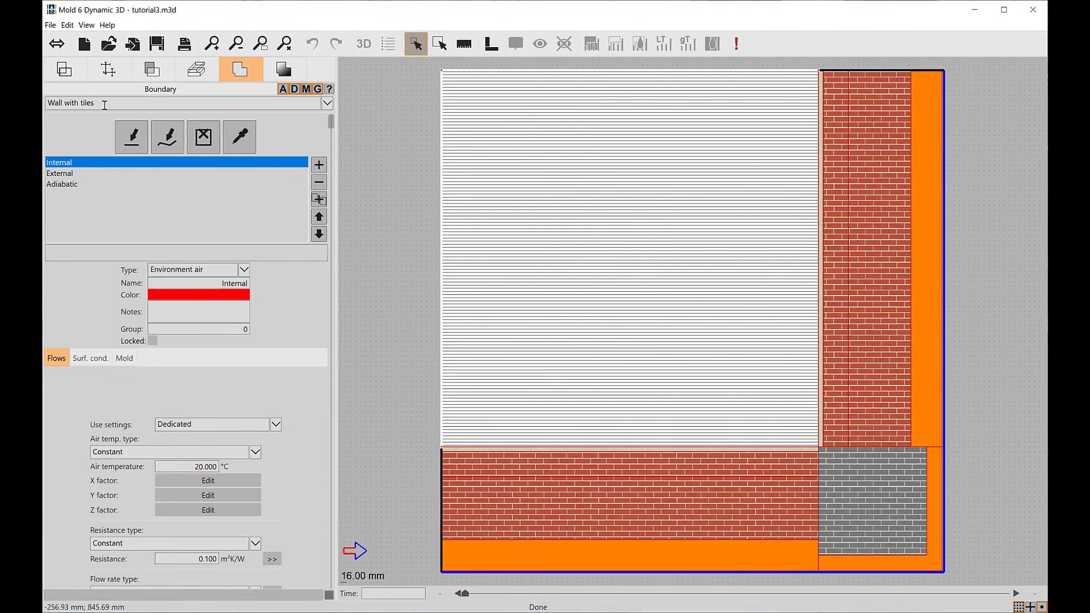
click(105, 105)
click(55, 159)
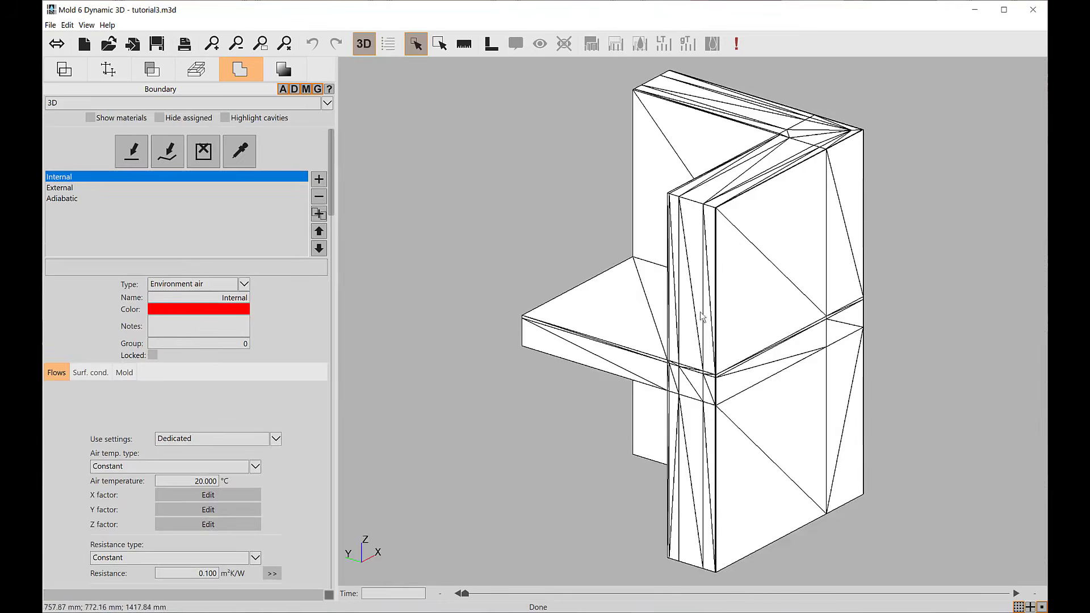
middle_drag(705, 313, 666, 346)
scroll(666, 347, down, 1)
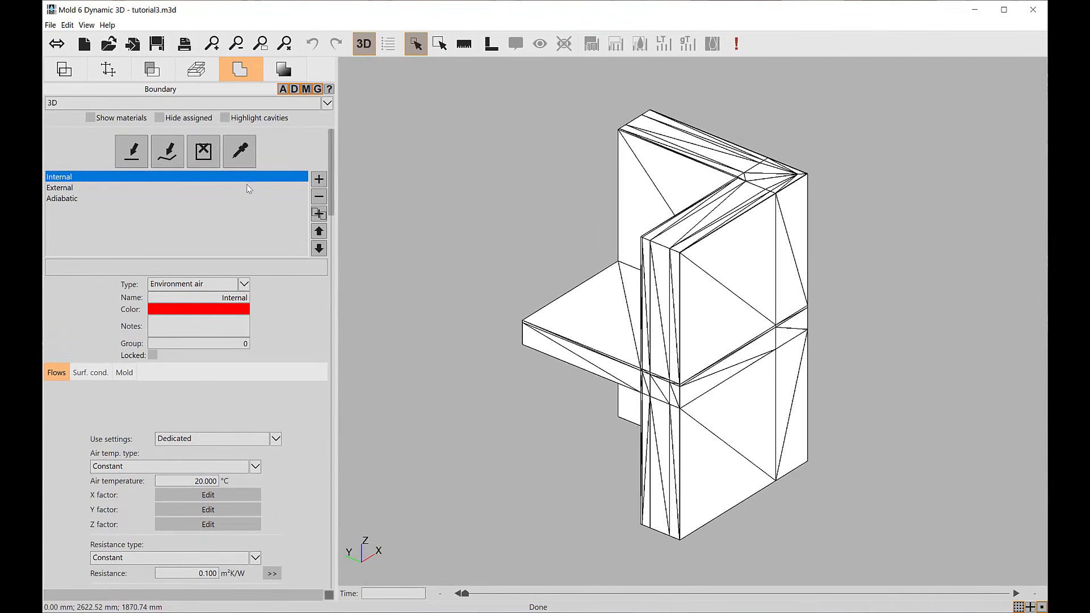
Step: Assign the Adiabatic boundary to the model's cut faces: the wall tops, both vertical wall and slab ends, and the underside
click(78, 198)
click(132, 151)
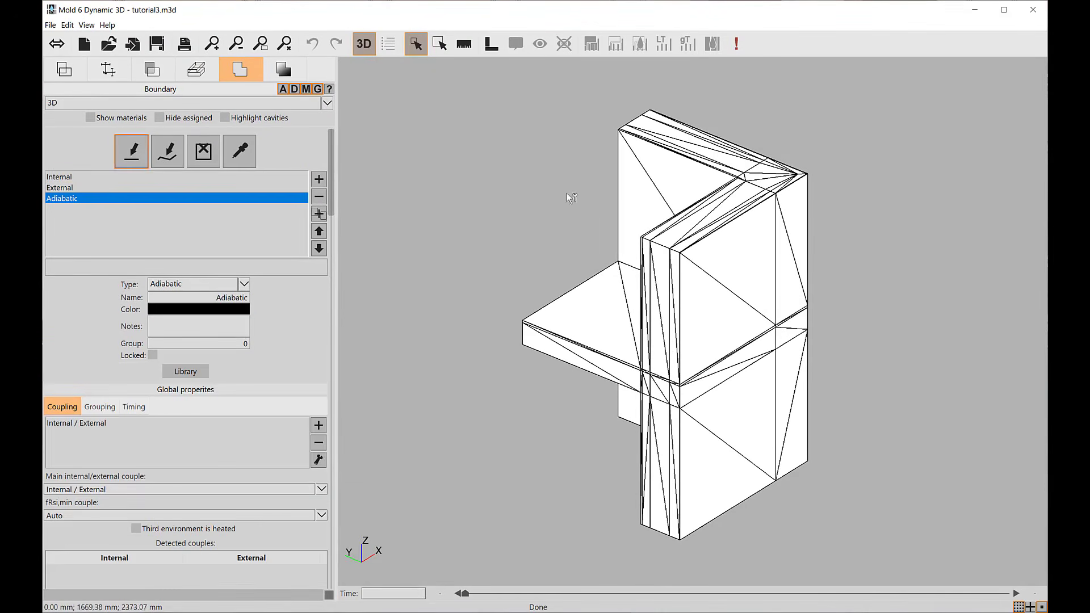
click(693, 229)
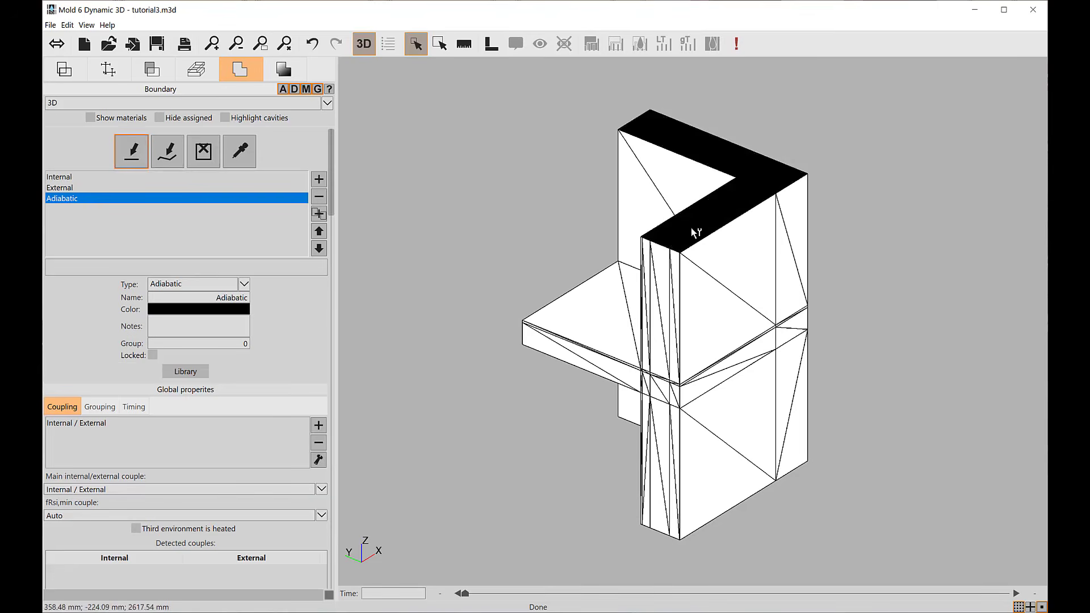
click(663, 319)
middle_drag(662, 319, 786, 309)
click(418, 388)
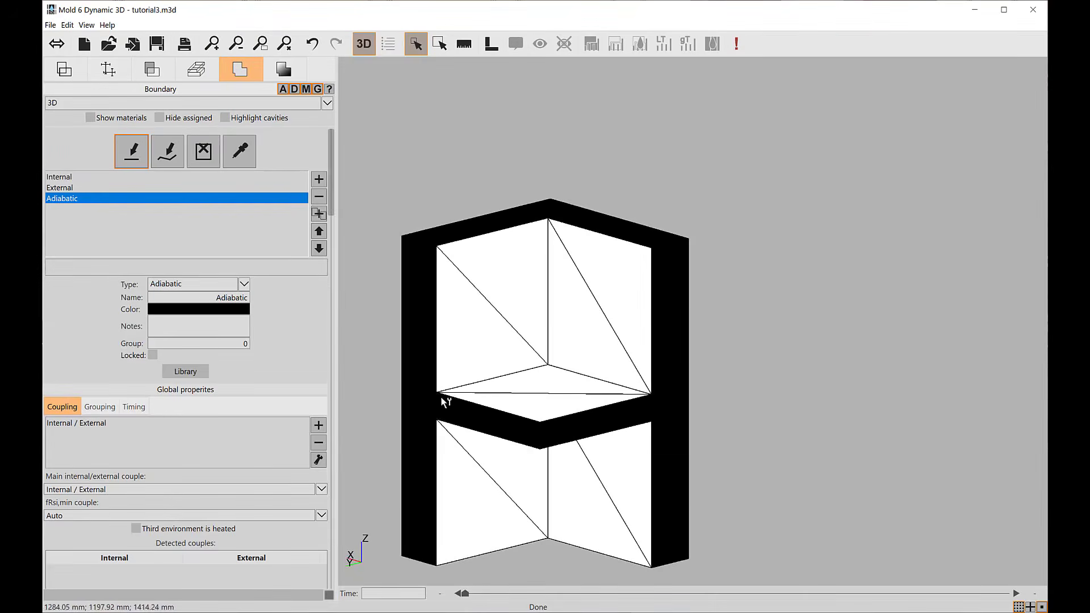
middle_drag(483, 408, 611, 397)
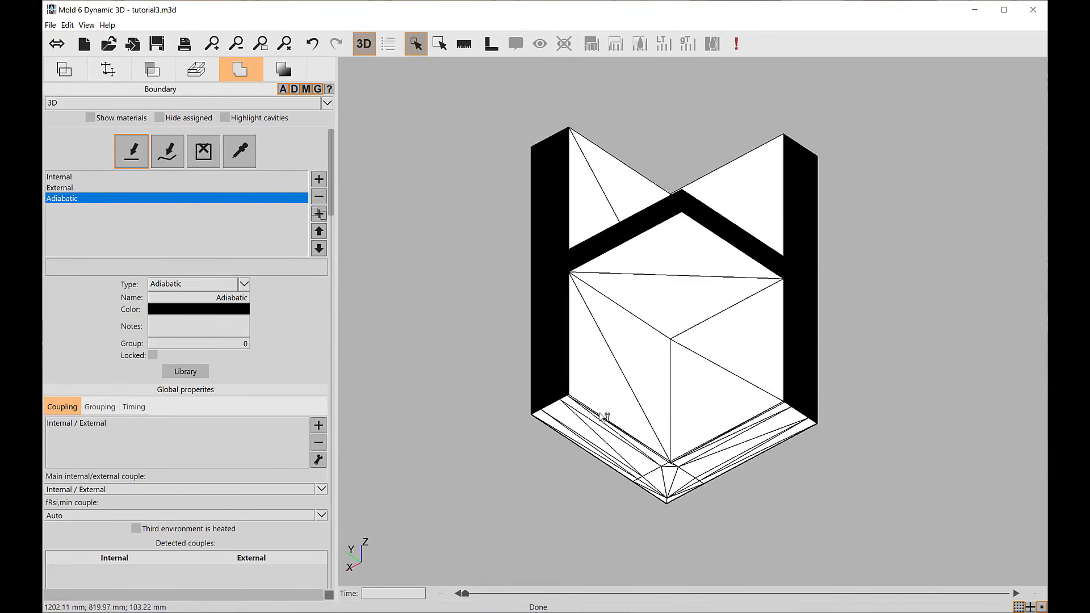
click(593, 436)
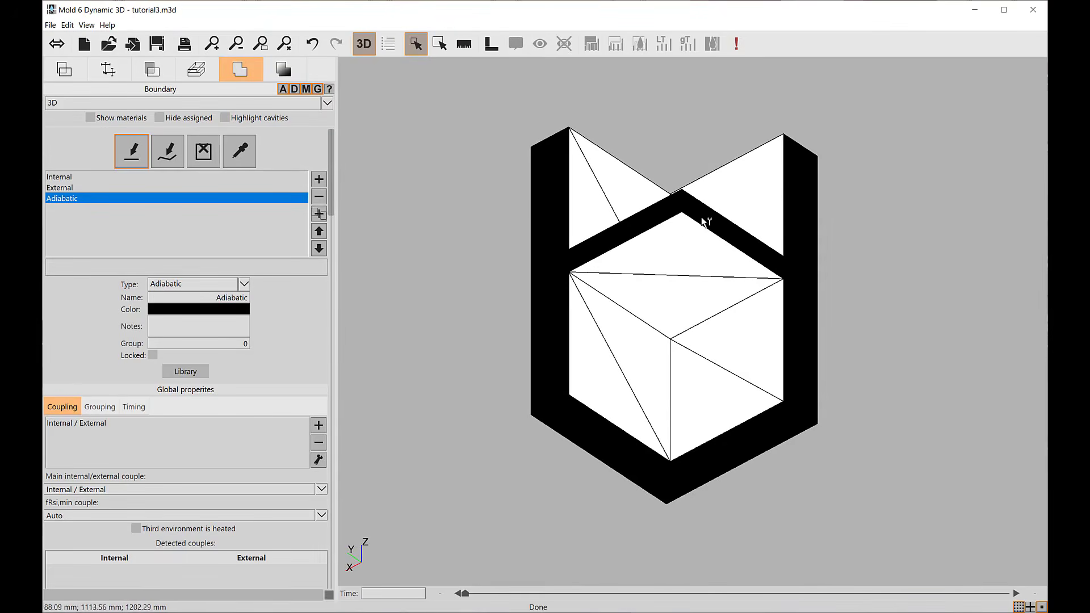
Step: Assign the External boundary to all connected outer faces of the wall corner
middle_drag(708, 222, 699, 312)
click(62, 188)
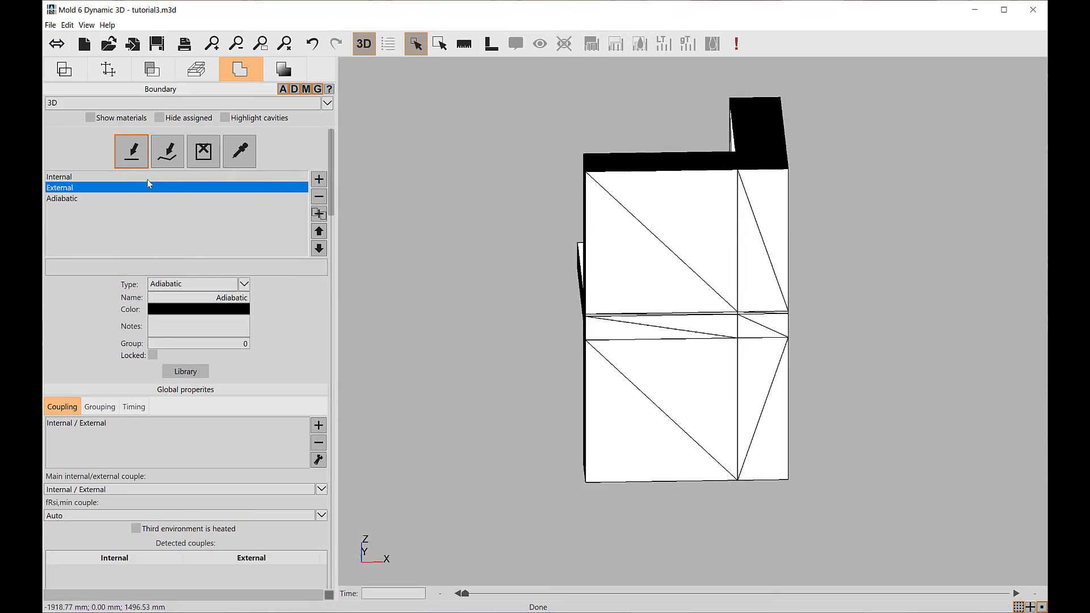
click(168, 151)
click(654, 304)
Step: Assign the Internal boundary to the connected inner faces of both the upper and the lower room
middle_drag(663, 272, 852, 307)
click(63, 177)
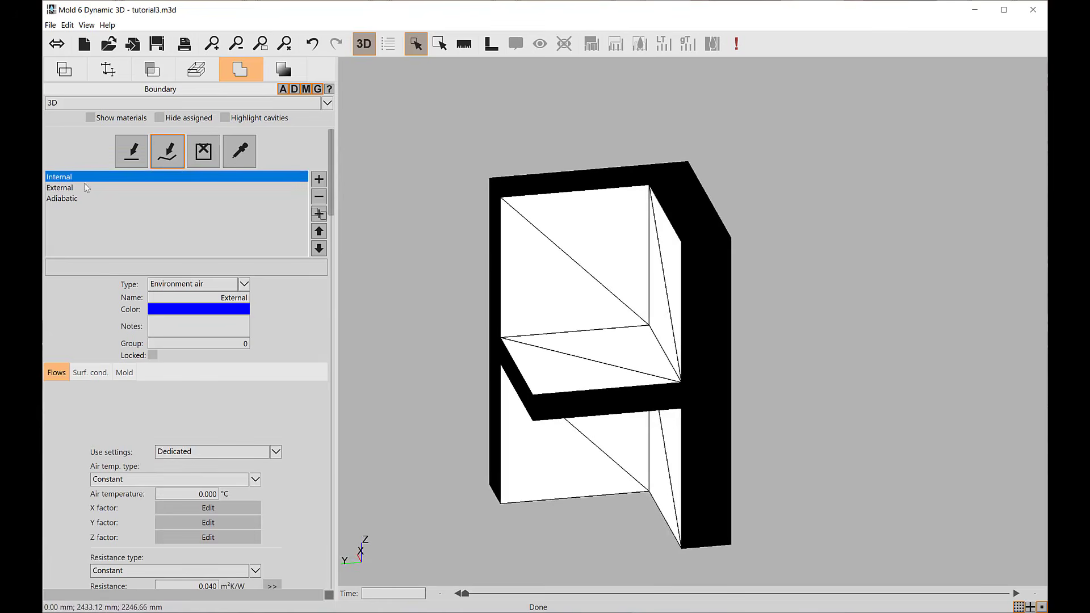
click(562, 340)
click(608, 449)
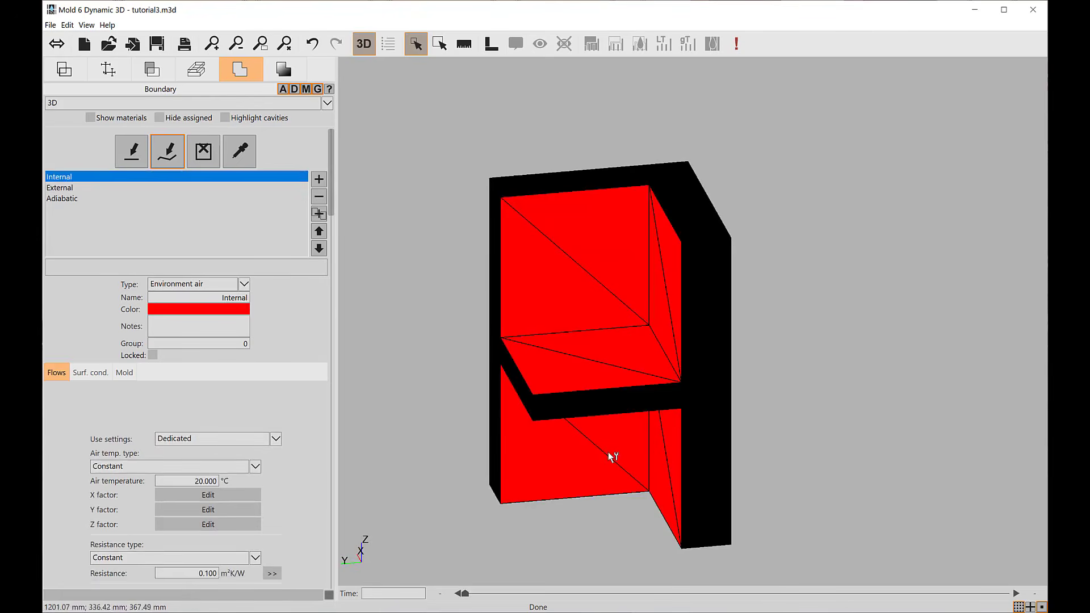
Step: Set the Internal boundary's mold humidity type to 4 Mar. sports halls, kitchens, canteens
mouse_move(608, 452)
middle_down()
mouse_move(613, 425)
mouse_move(614, 437)
middle_up()
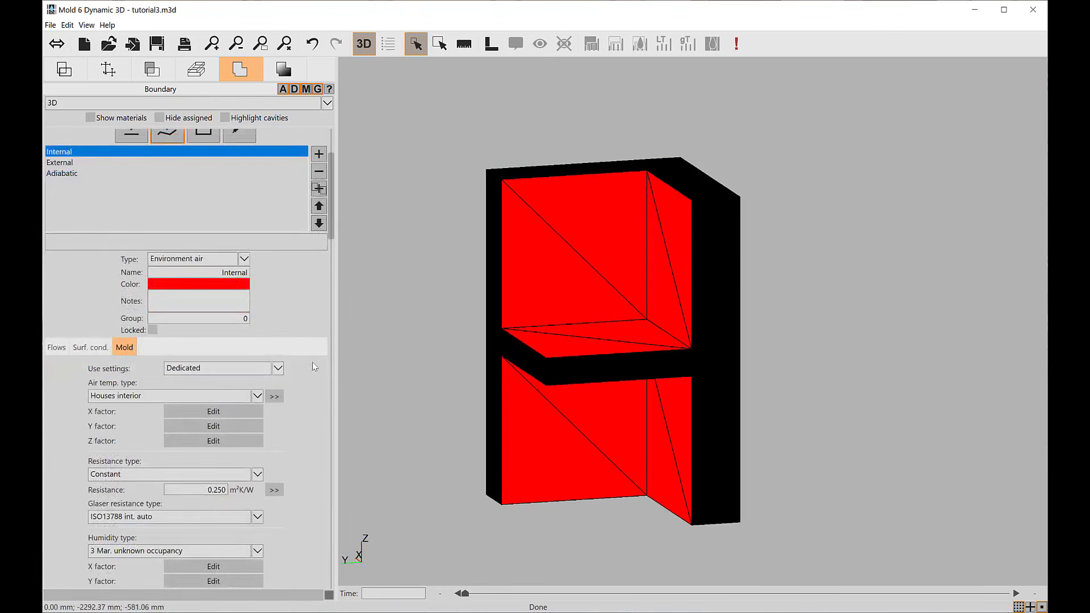
scroll(319, 349, down, 5)
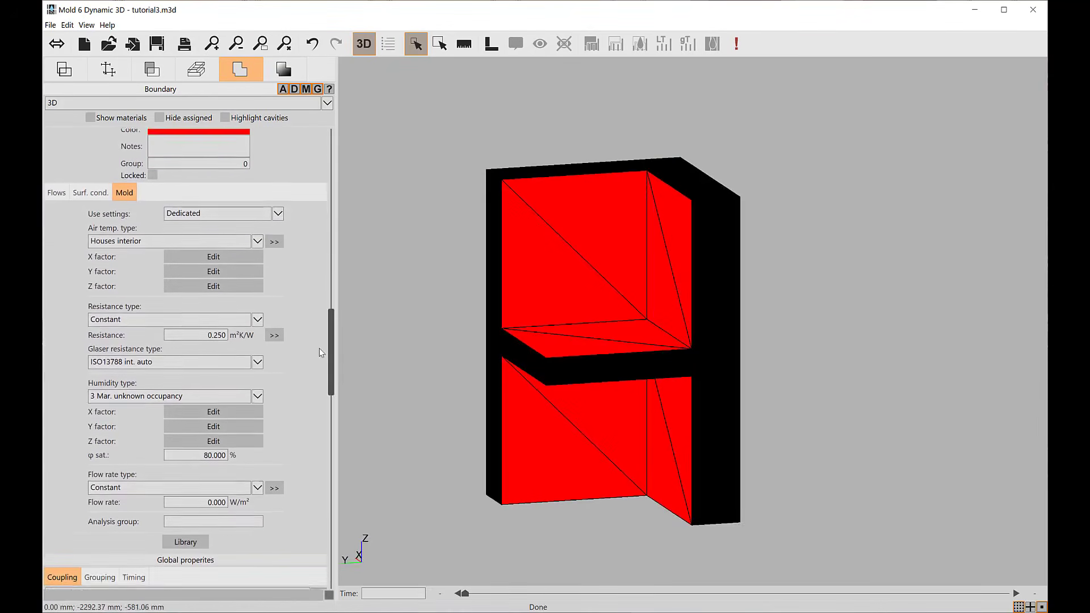
click(160, 391)
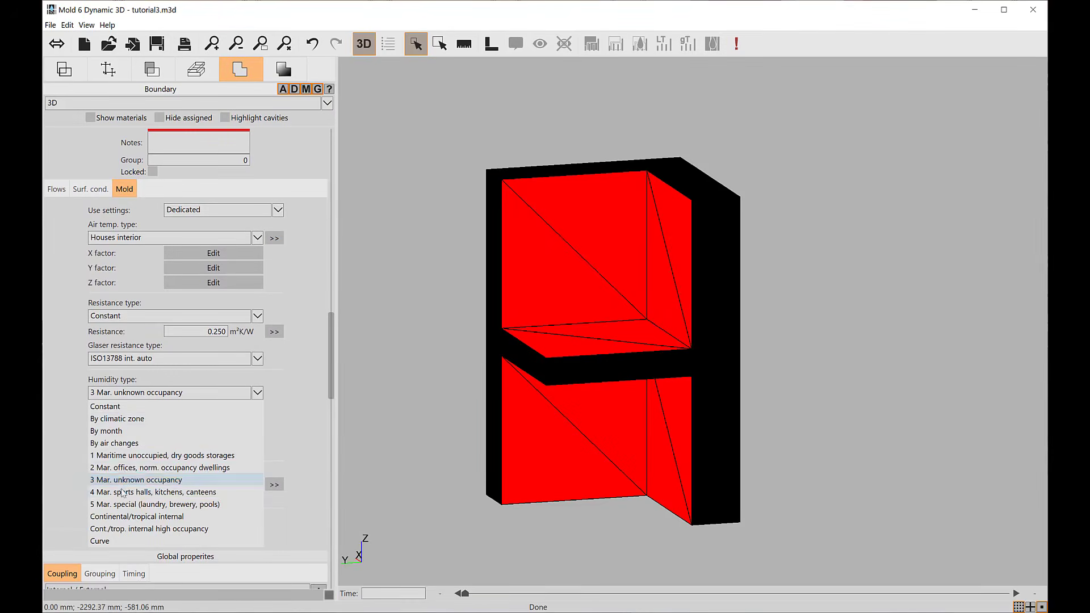
click(143, 492)
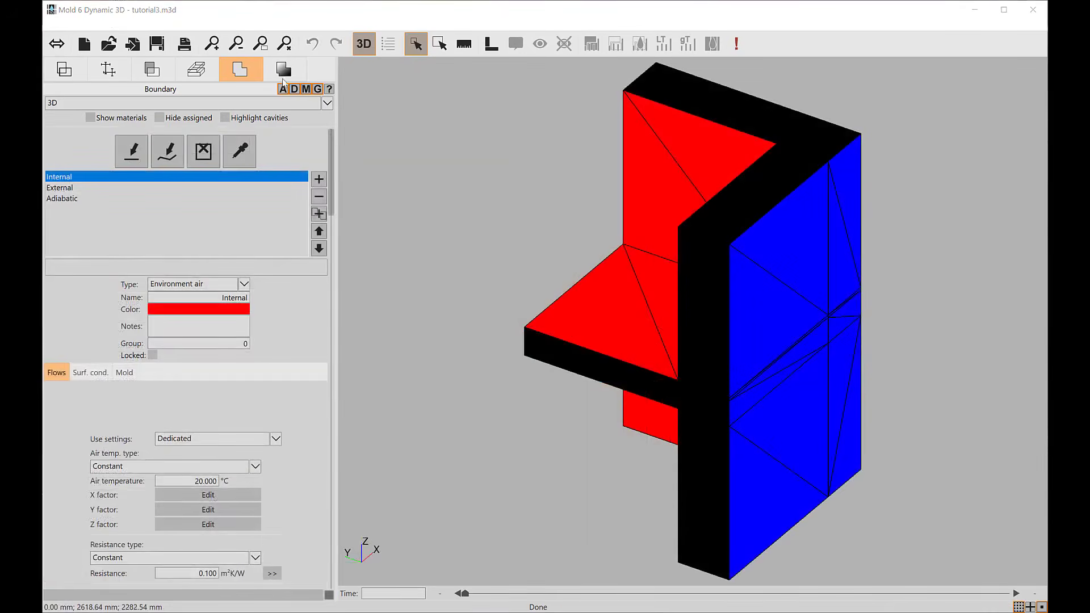
Step: Run the simulation of the 3D model and inspect the temperature distribution on its outer faces
click(272, 73)
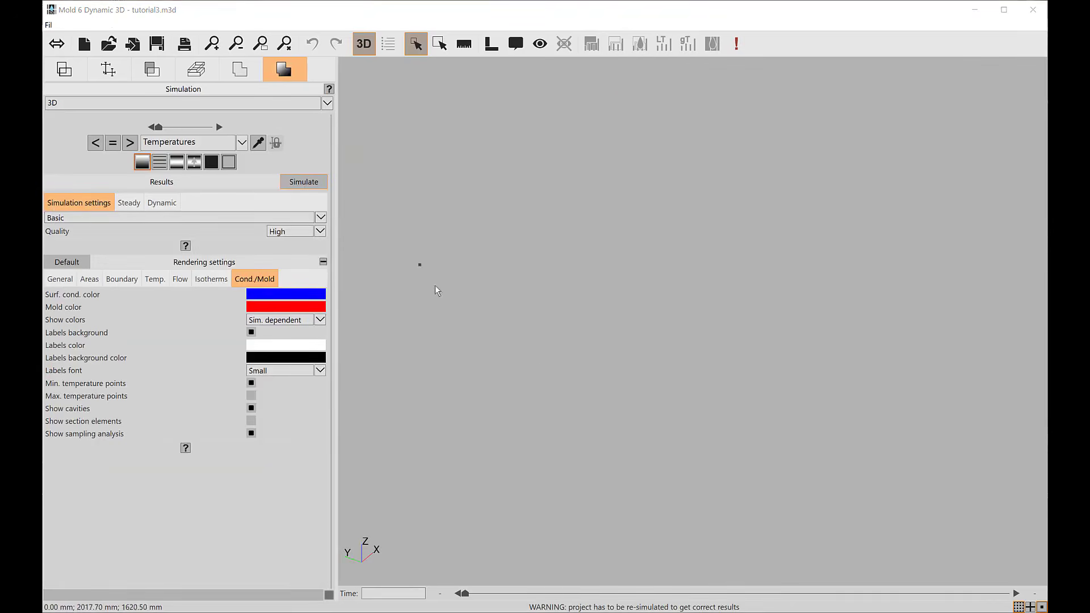
click(302, 182)
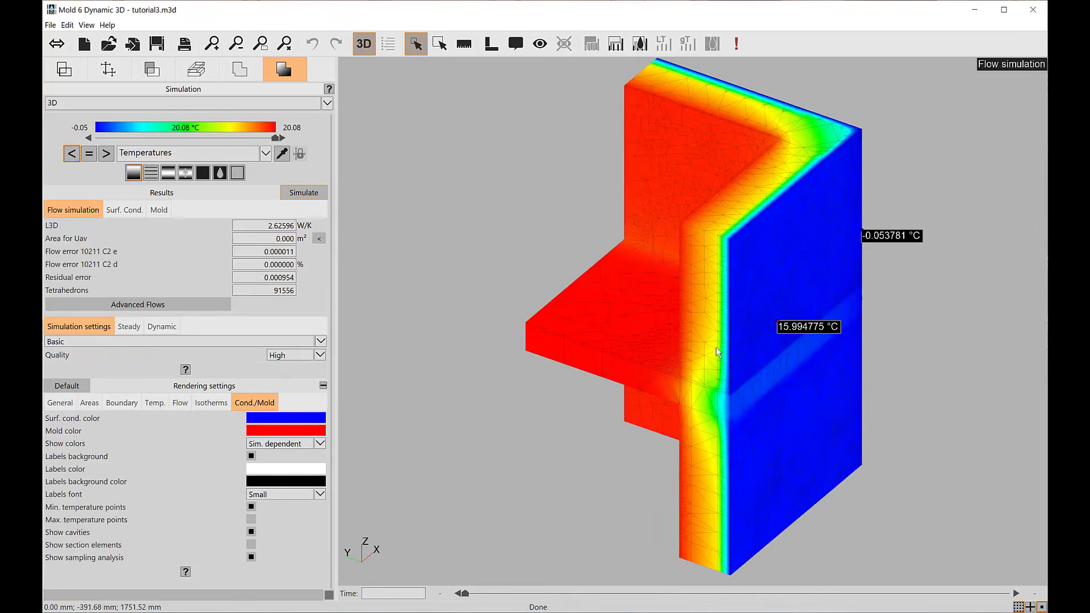
drag(652, 351, 642, 295)
middle_drag(641, 292, 717, 336)
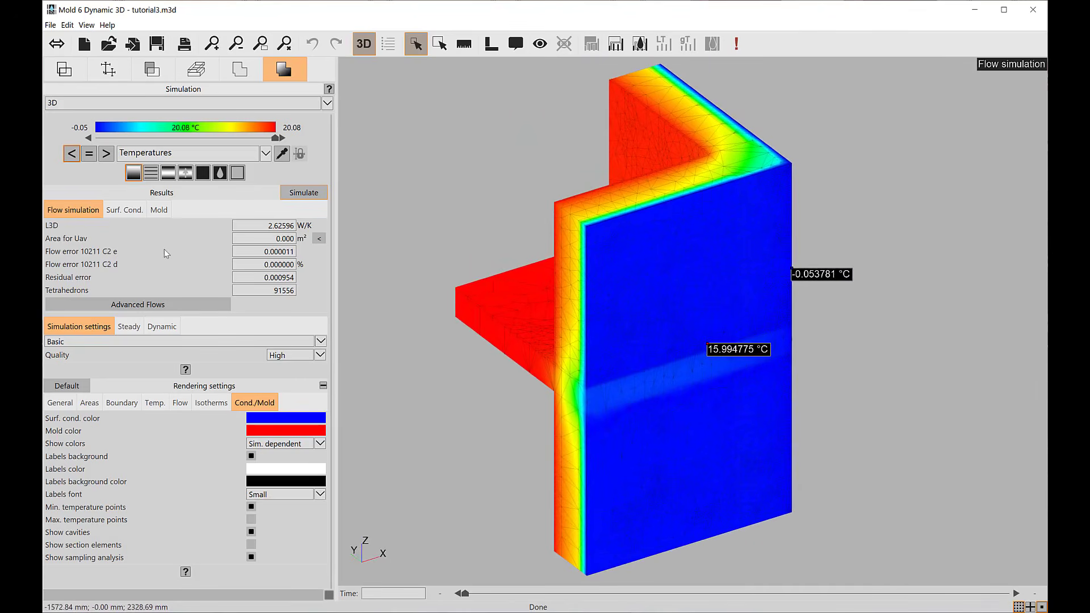
Step: Display the heat flow directions and then the flow rate, and examine the slab edge running through the wall
click(183, 176)
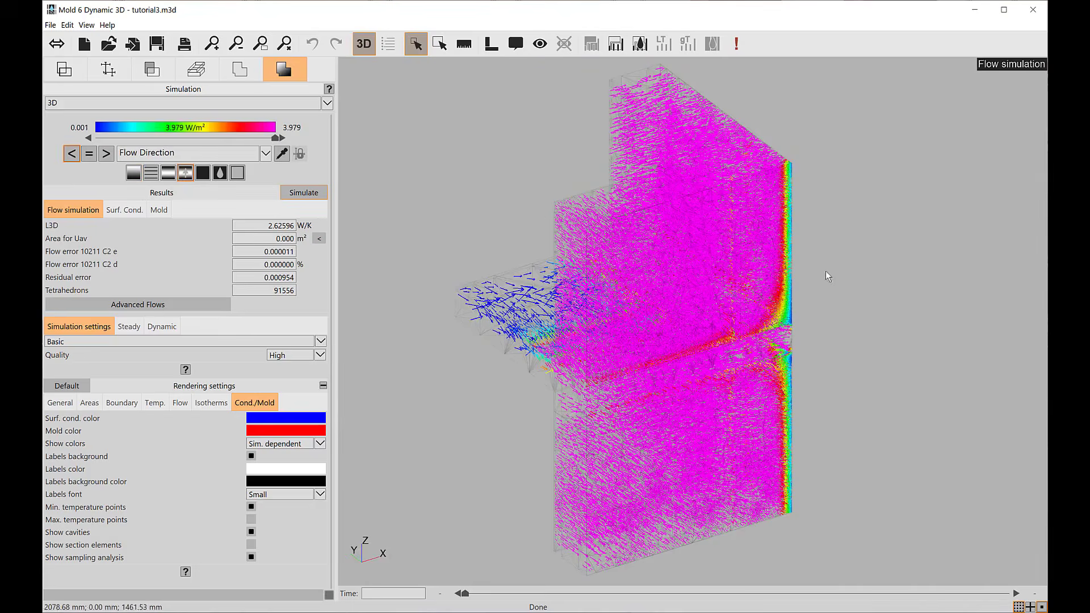
mouse_move(829, 277)
mouse_down()
mouse_move(779, 344)
mouse_move(807, 341)
mouse_move(780, 389)
mouse_move(812, 424)
mouse_move(605, 309)
mouse_up()
click(168, 173)
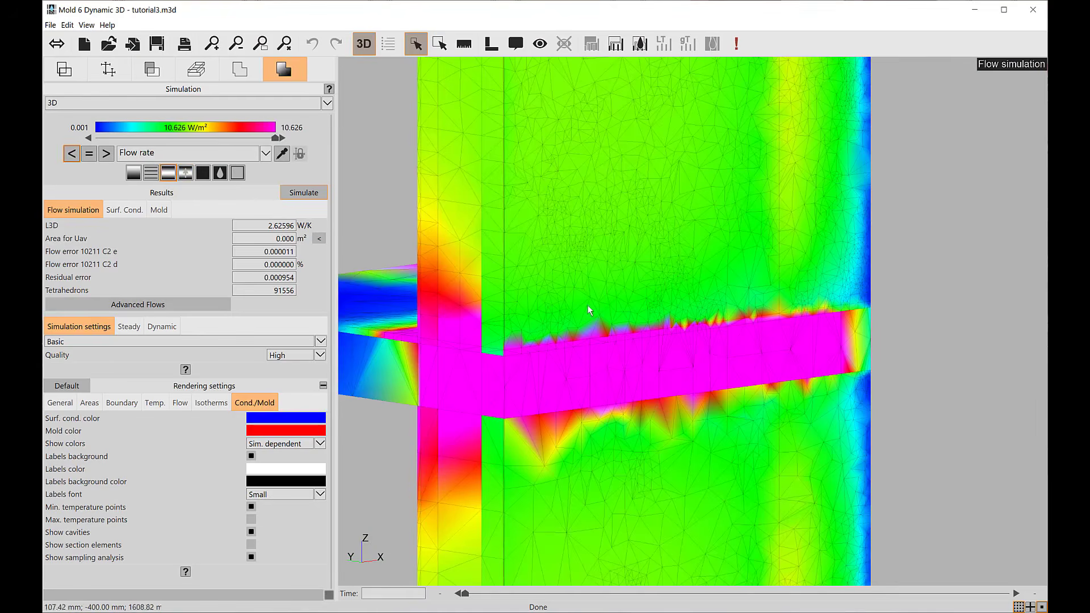
drag(682, 346, 705, 384)
scroll(705, 385, down, 3)
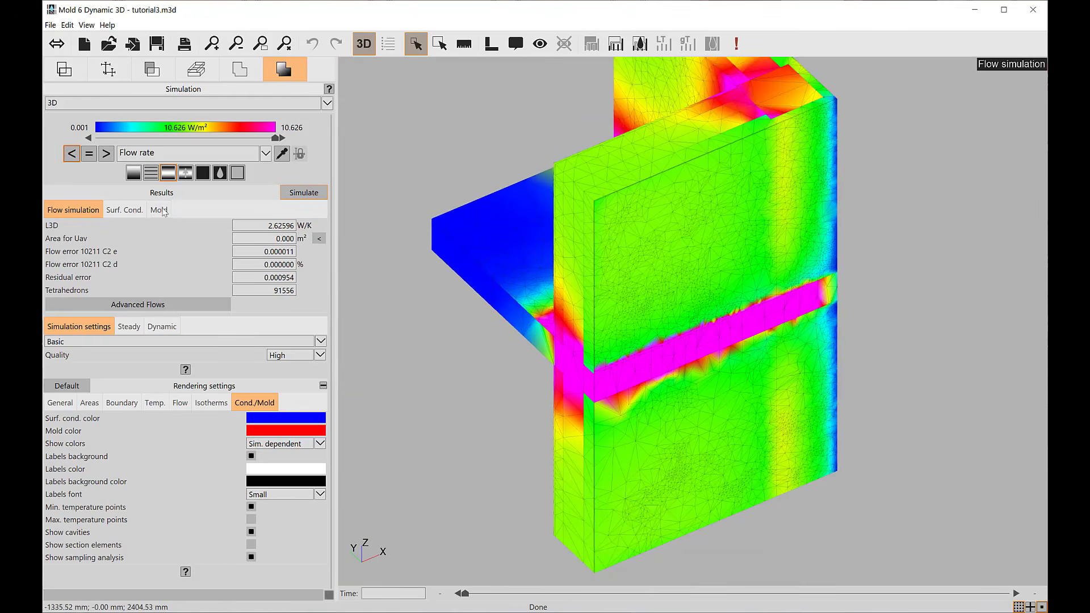
Step: Display the surface condensation and mold view of the Mold results and examine the inner corner where both walls meet the floor
click(160, 210)
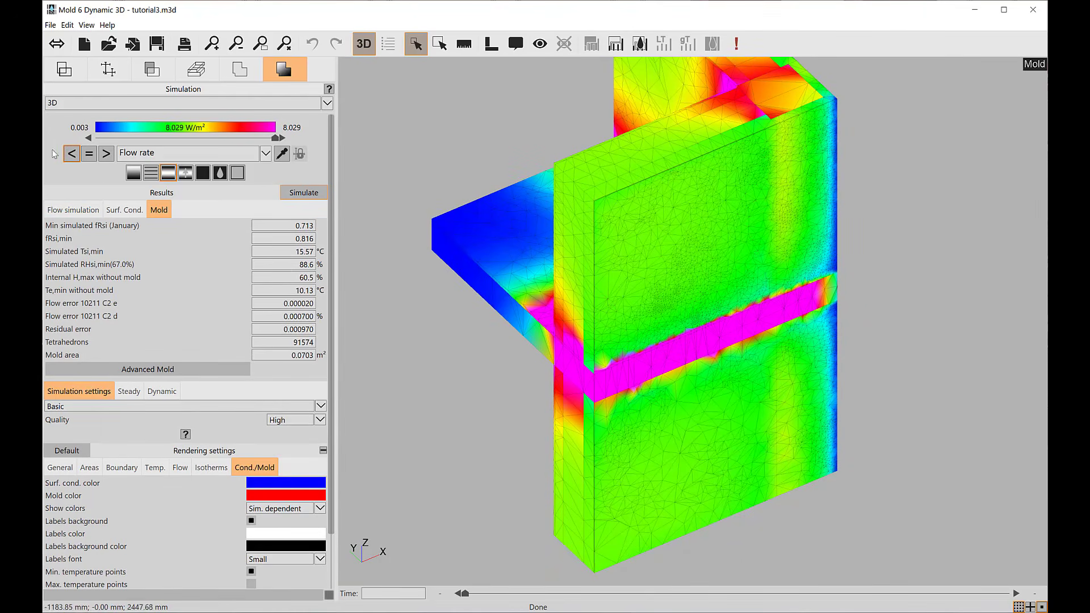
click(220, 173)
scroll(659, 374, up, 2)
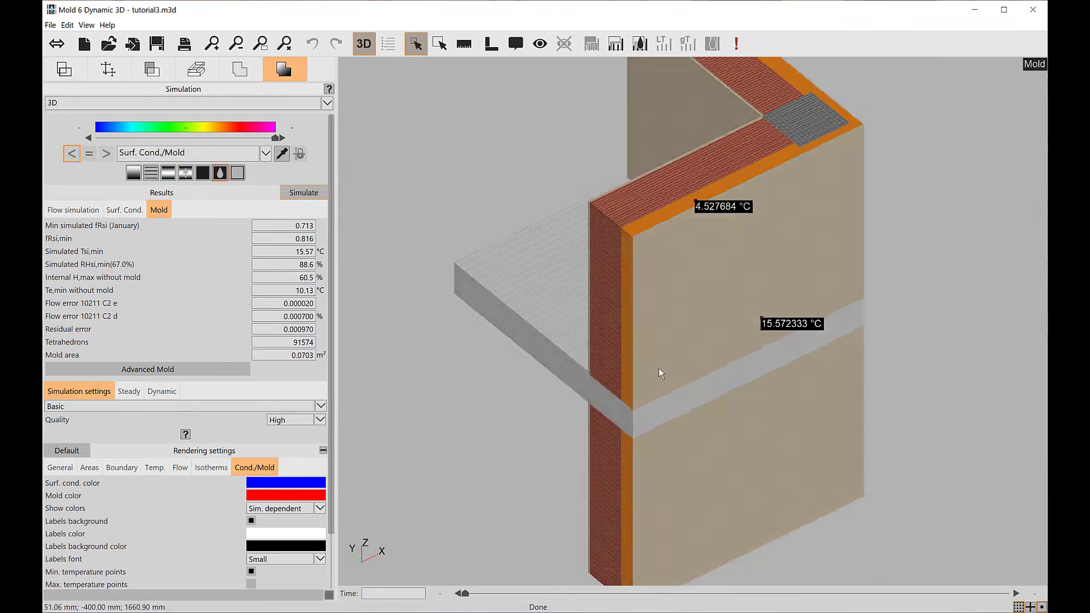
middle_drag(659, 373, 748, 350)
scroll(434, 363, up, 3)
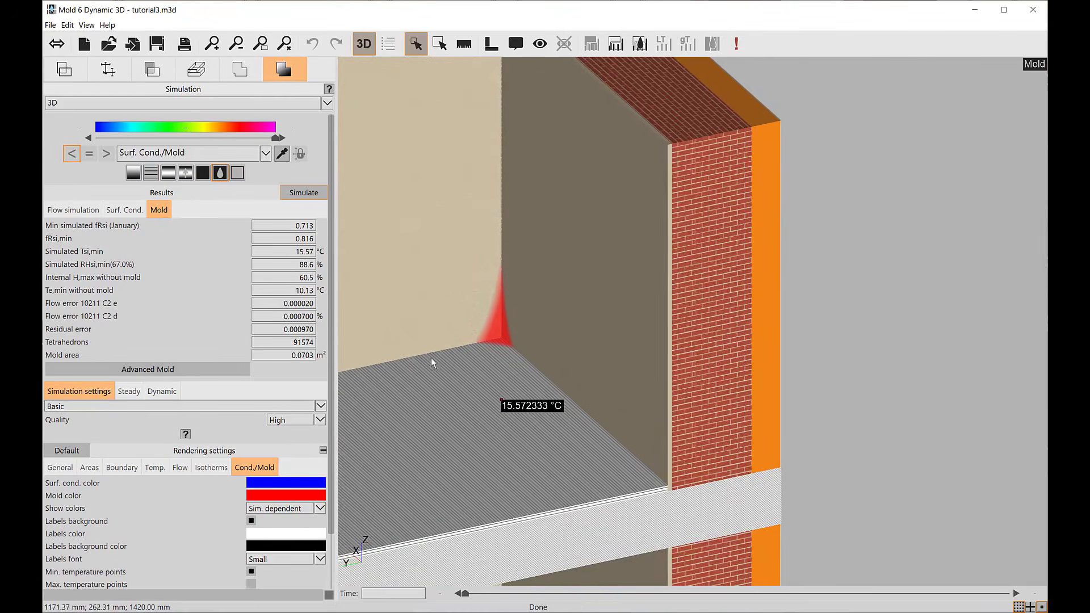
middle_drag(433, 362, 718, 361)
scroll(676, 272, up, 3)
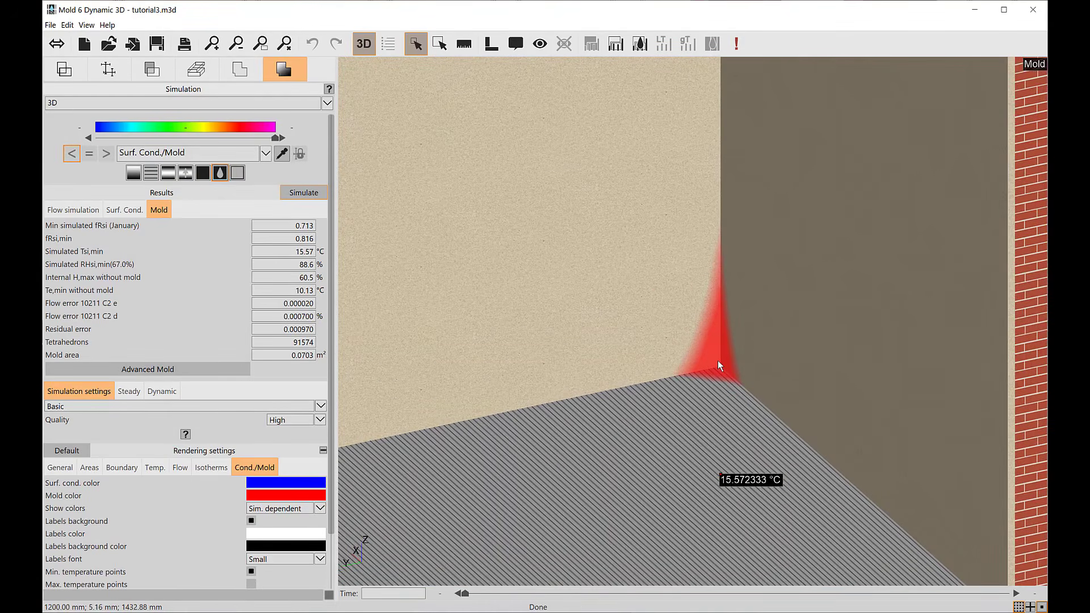
scroll(718, 366, down, 5)
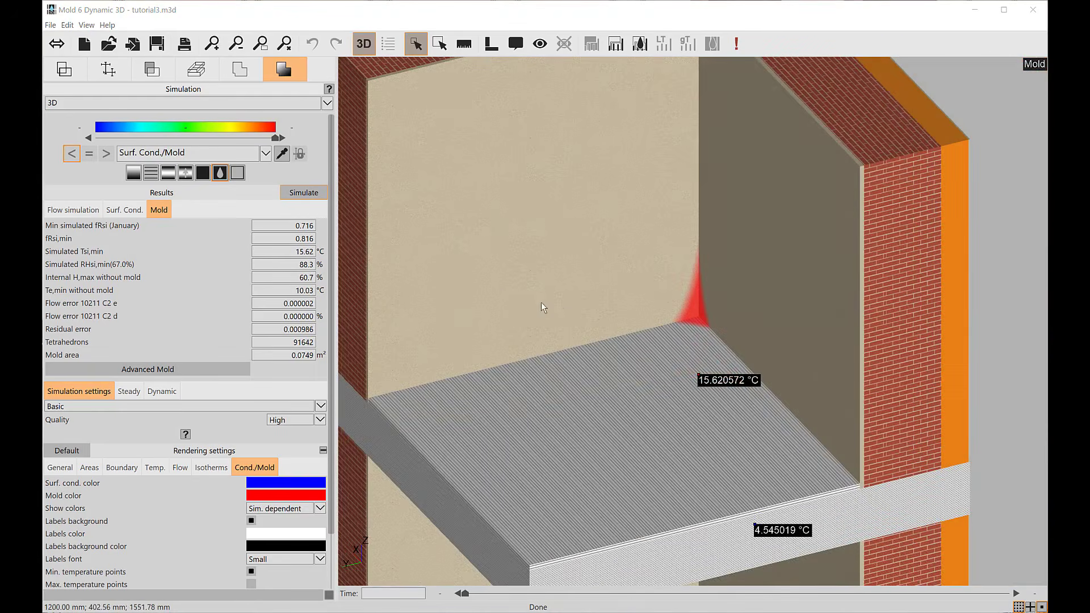
Step: Open the Wall component's flow simulation results and read the U-value of its section elements
click(113, 103)
click(82, 118)
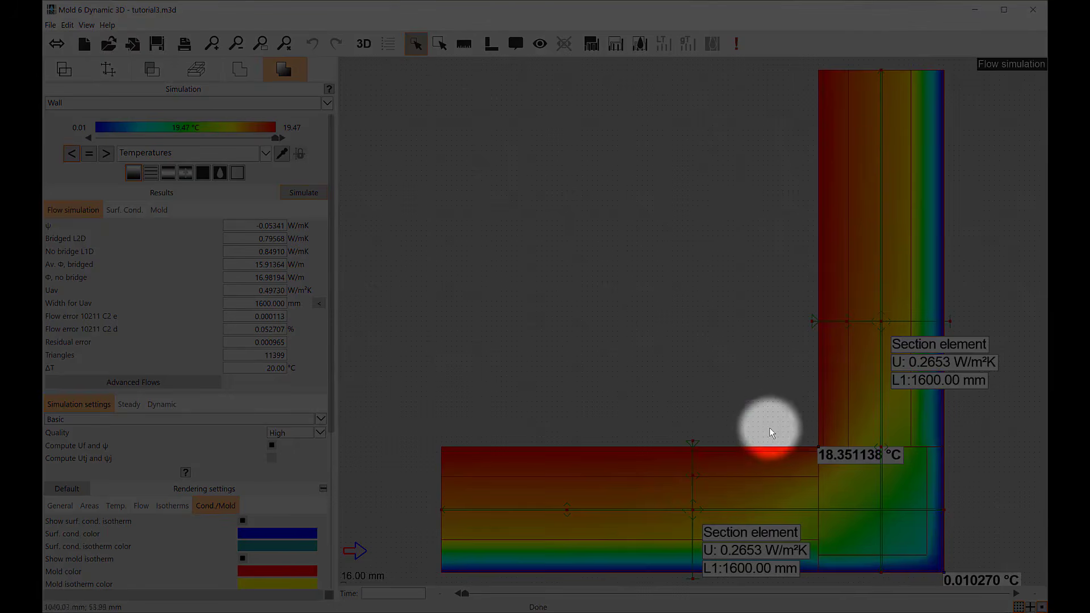
mouse_move(767, 424)
middle_down()
mouse_move(732, 362)
mouse_move(706, 343)
middle_up()
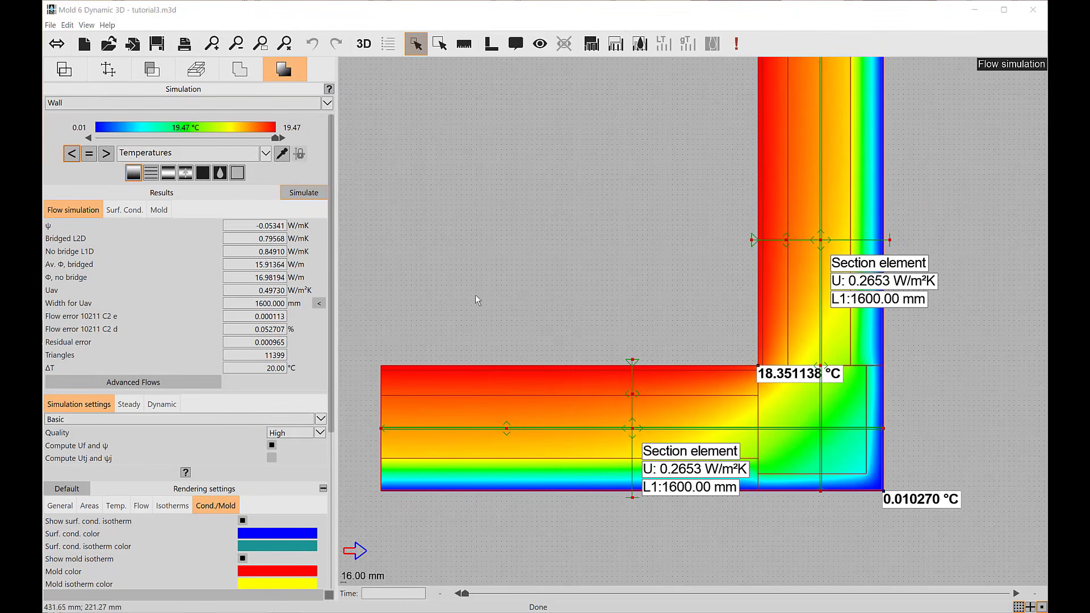
Step: Open the element settings and switch from the Wall component to the 3D model
click(109, 70)
click(99, 107)
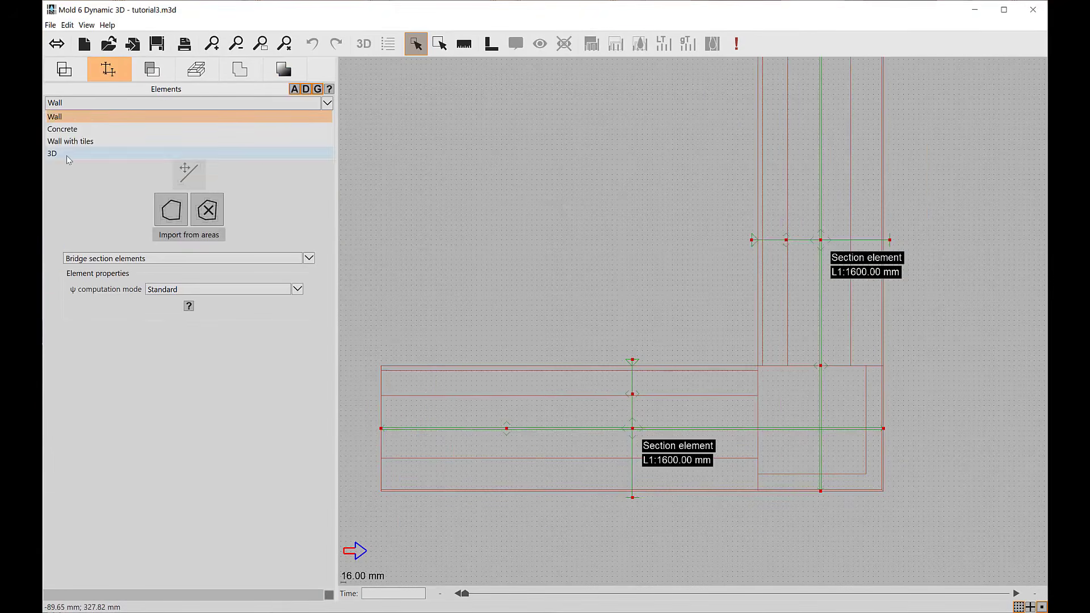
click(66, 155)
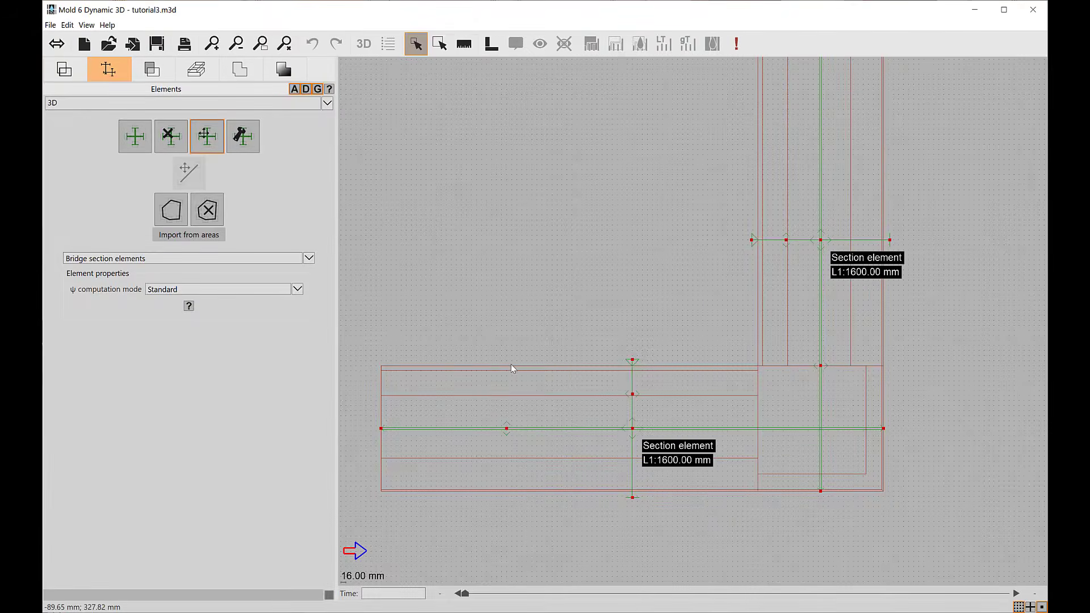
drag(778, 340, 574, 323)
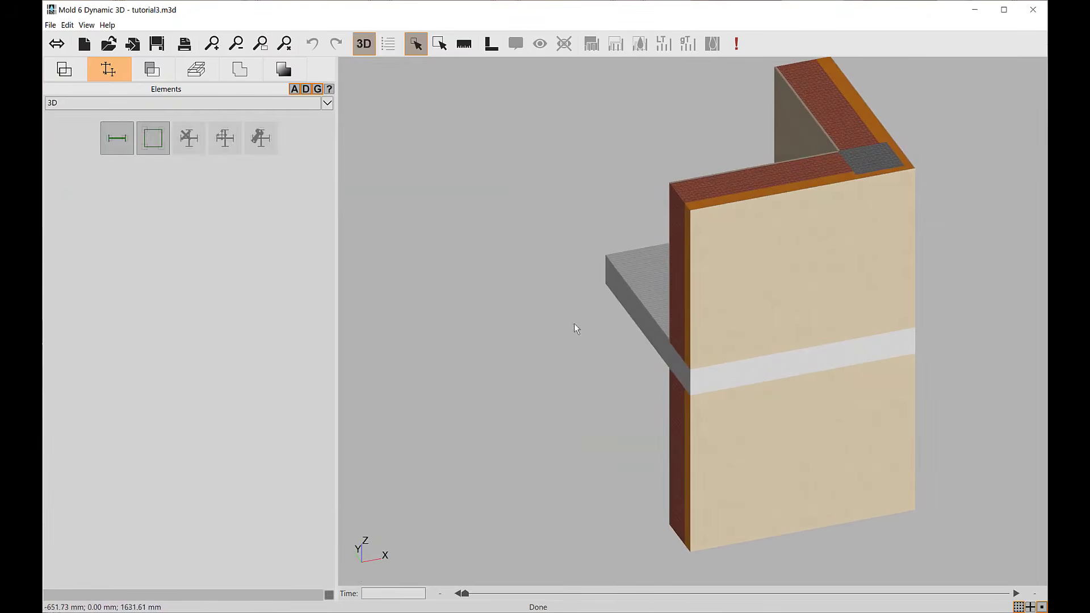
Step: Draw an area section element through all four corners of the outer face of the wall running along X
click(150, 150)
scroll(689, 221, up, 3)
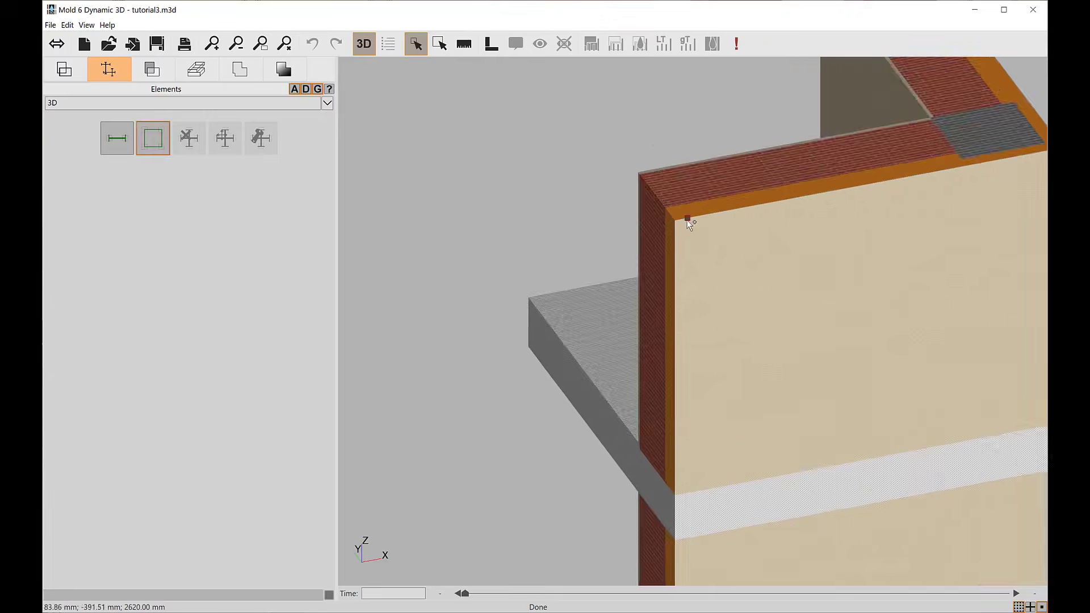
scroll(688, 222, up, 5)
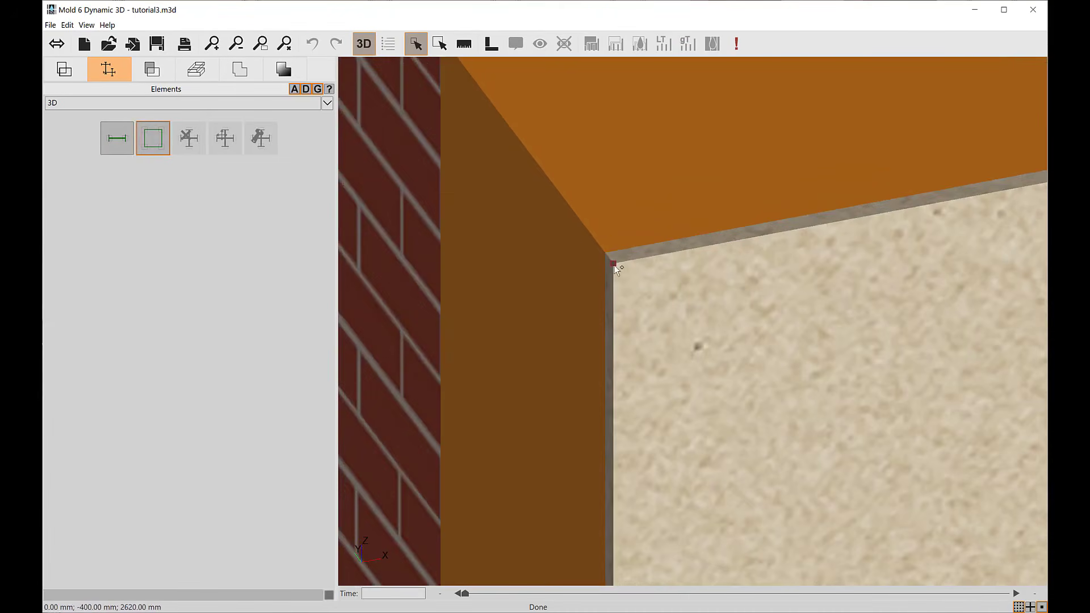
scroll(671, 350, down, 8)
scroll(720, 520, up, 8)
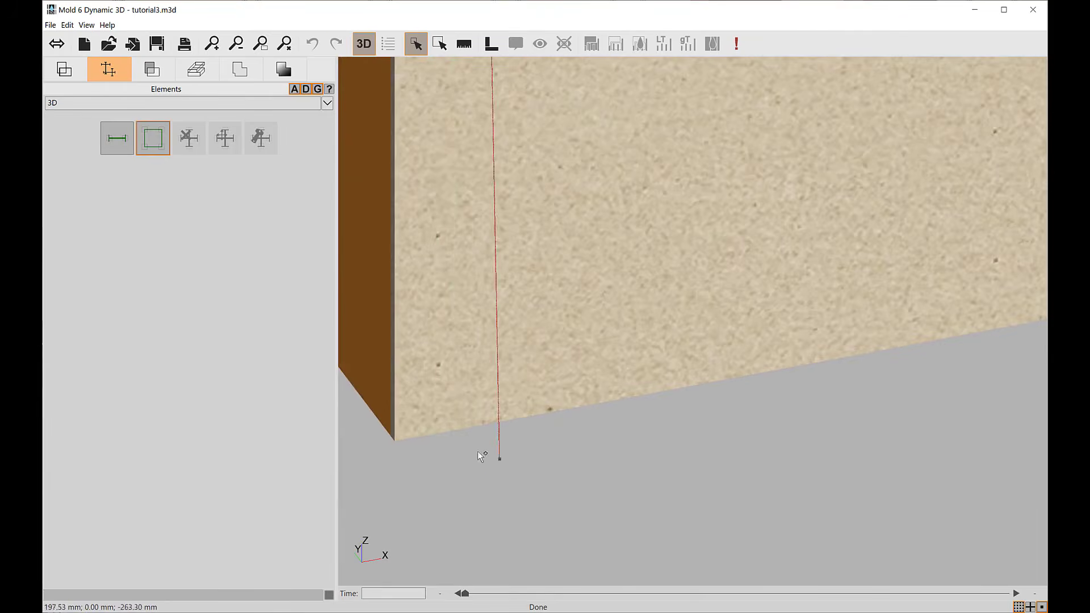
click(395, 441)
scroll(612, 390, down, 6)
scroll(754, 277, up, 6)
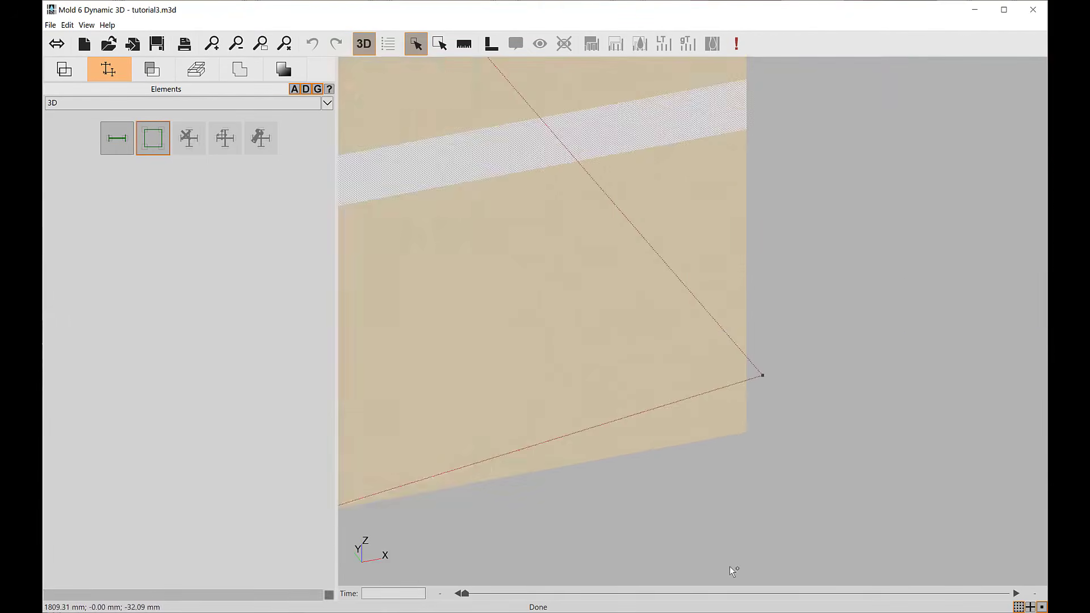
scroll(755, 301, up, 3)
scroll(824, 438, down, 1)
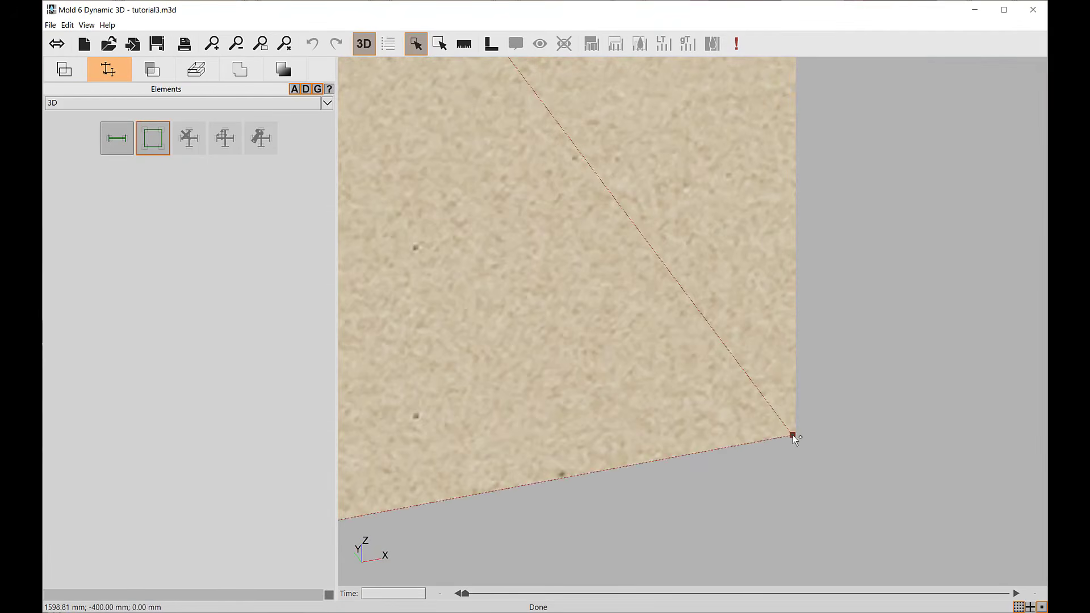
click(793, 435)
scroll(741, 384, down, 4)
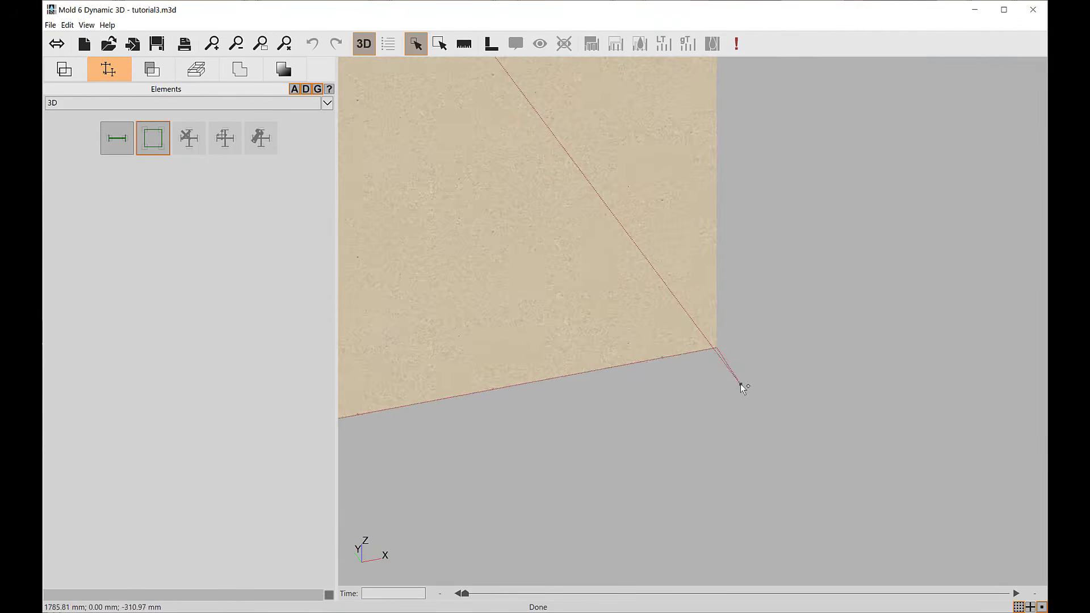
scroll(721, 126, up, 5)
scroll(686, 102, down, 2)
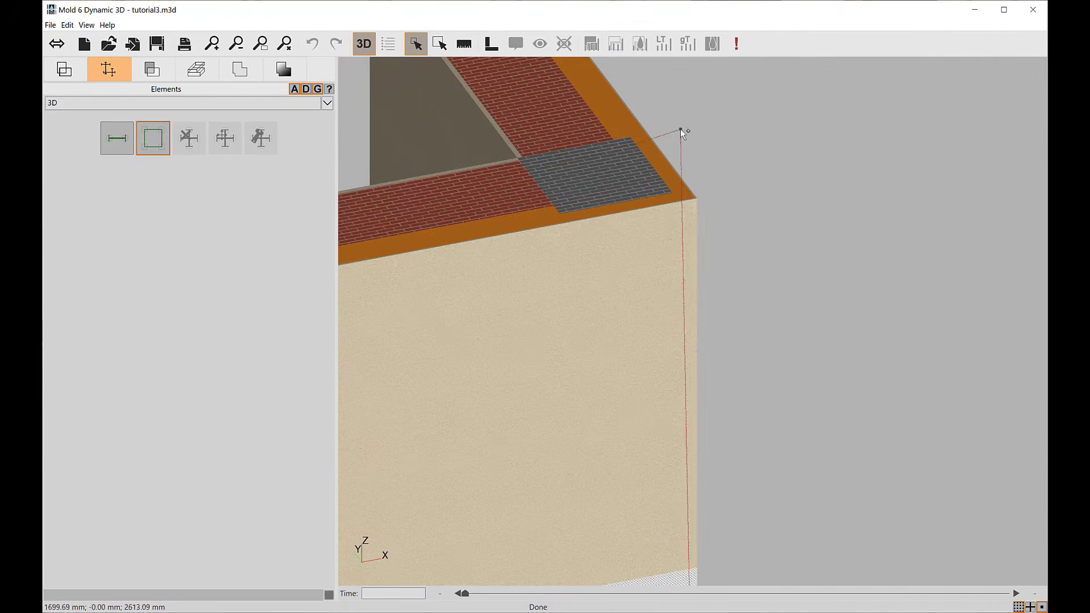
scroll(684, 131, up, 2)
scroll(697, 200, up, 3)
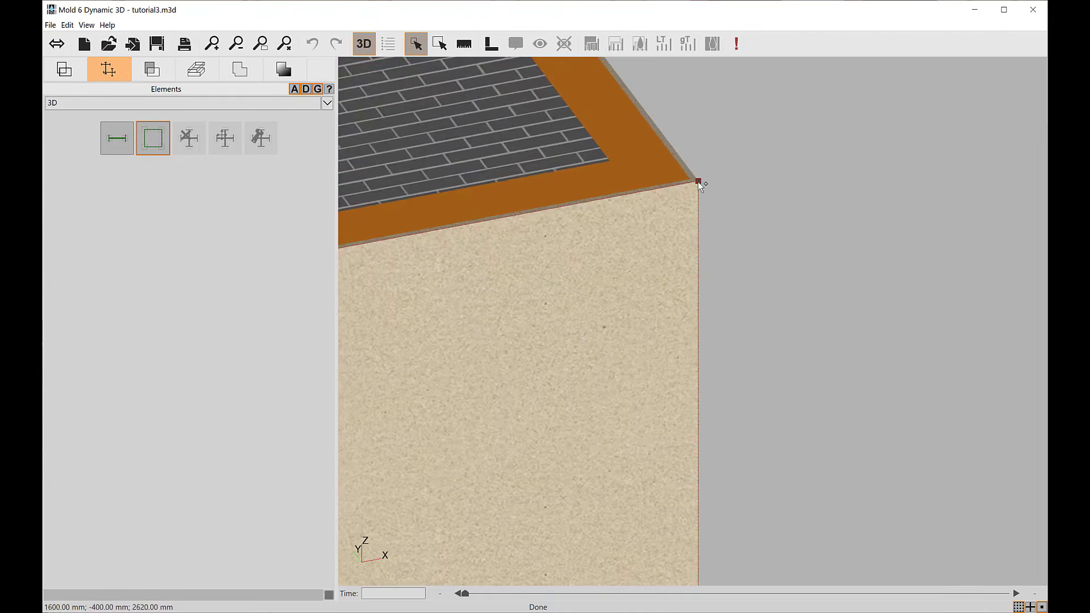
click(697, 181)
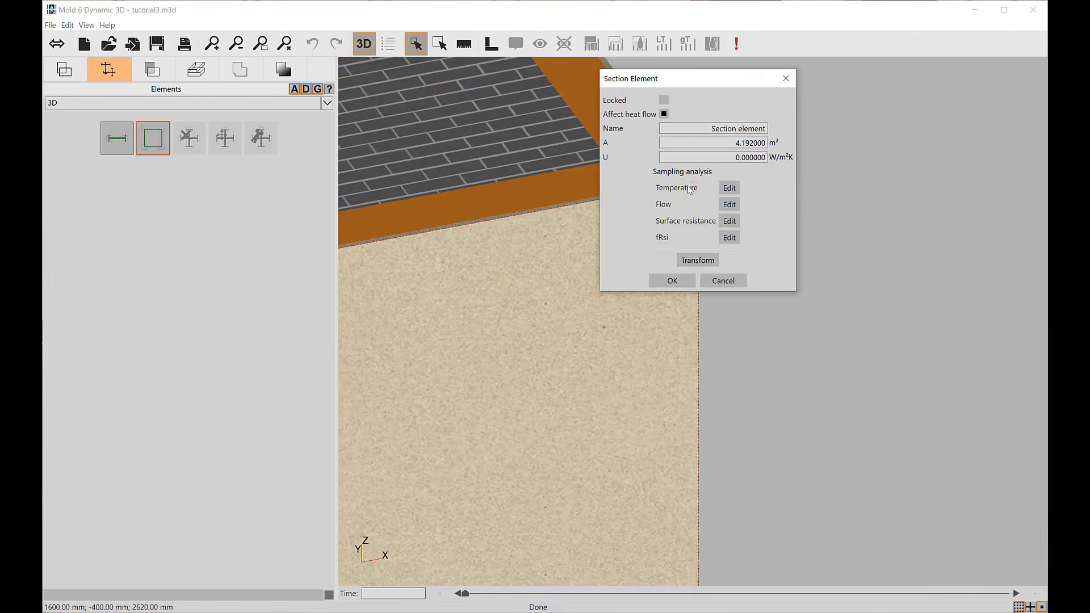
Step: Set the U-value of this wall face's section element to 0.2653 W/m²K
double_click(709, 153)
text(0.2653)
click(672, 282)
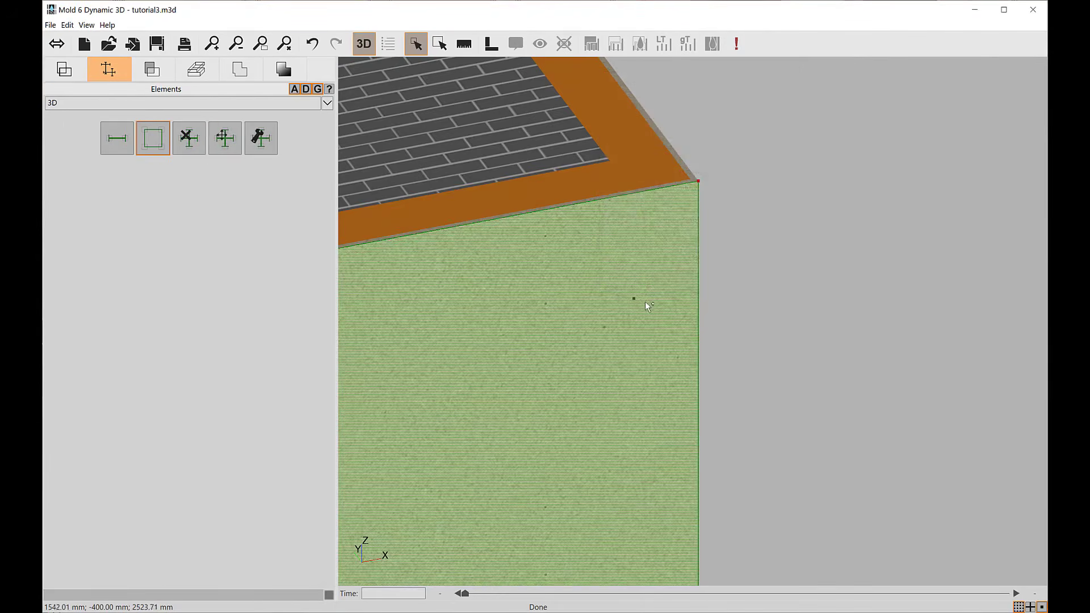
Step: Draw a second area section element covering the entire adjacent outer wall face from corner to corner
middle_drag(653, 301, 728, 298)
right_drag(728, 299, 663, 298)
scroll(662, 289, down, 3)
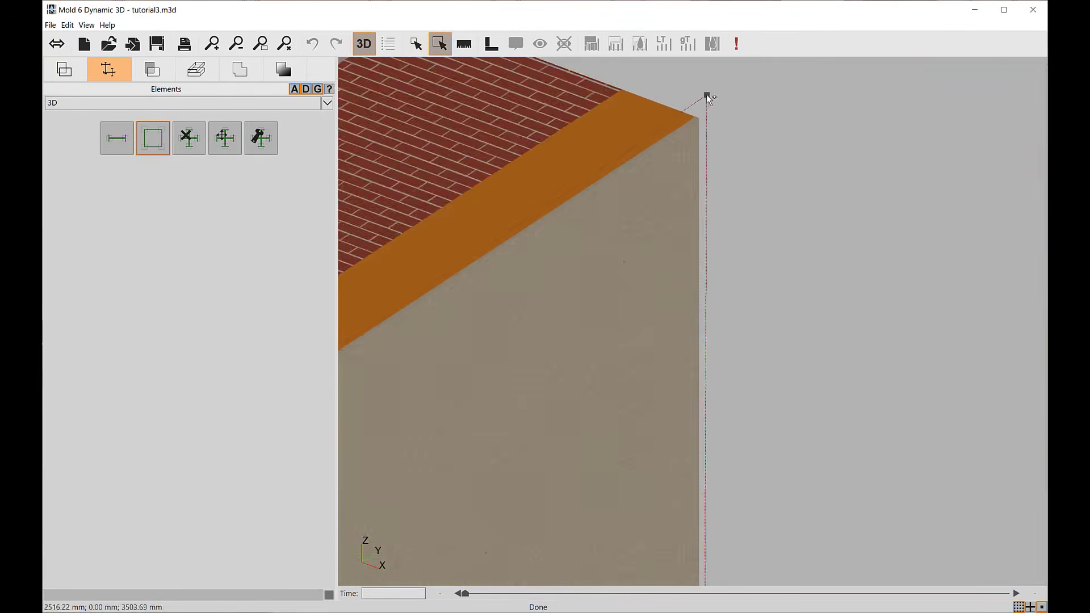
scroll(685, 127, up, 2)
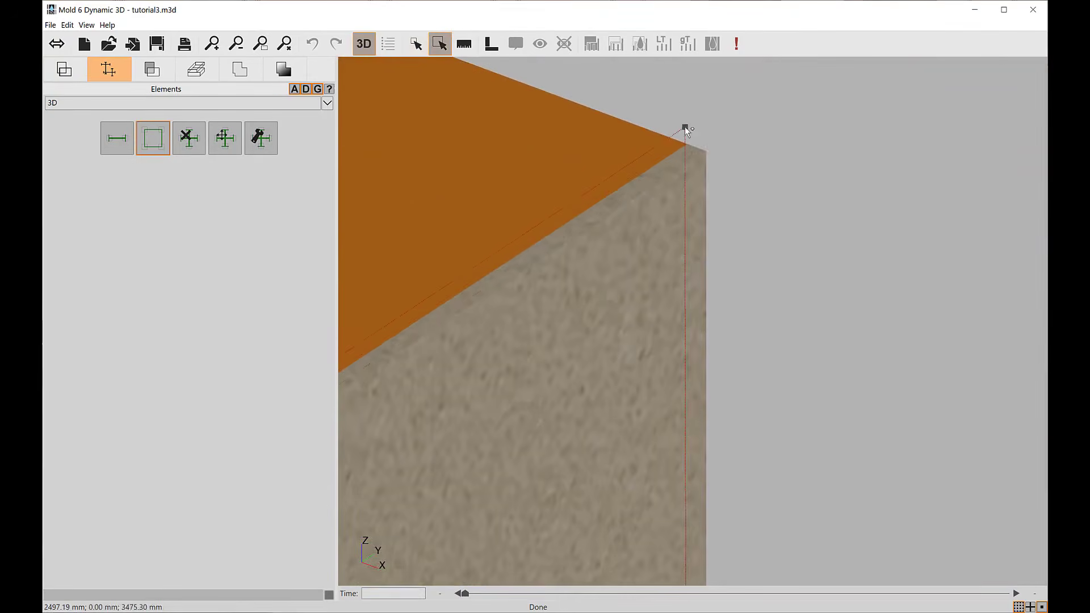
double_click(704, 153)
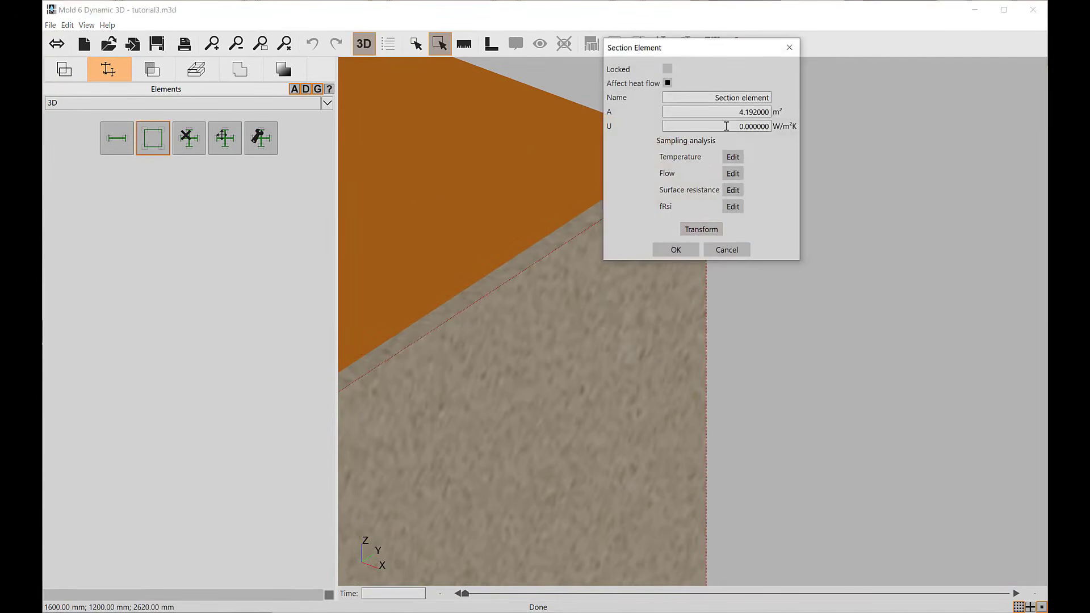
Step: Set the U-value of the adjacent wall face's section element to 0.2653 W/m²K
double_click(727, 126)
key(ctrl+v)
click(664, 250)
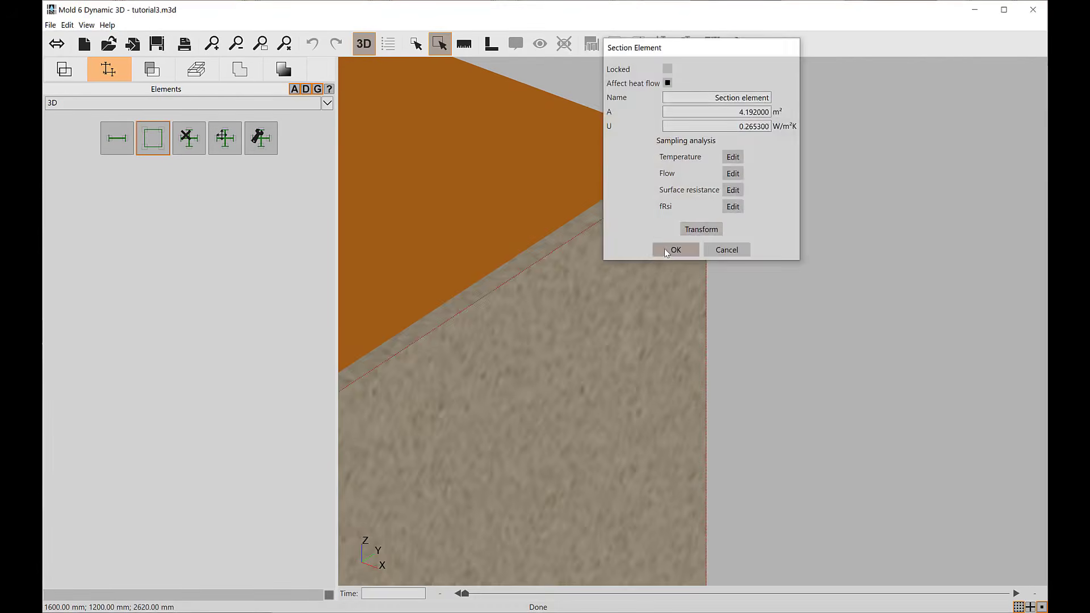
scroll(604, 338, down, 3)
scroll(605, 338, down, 12)
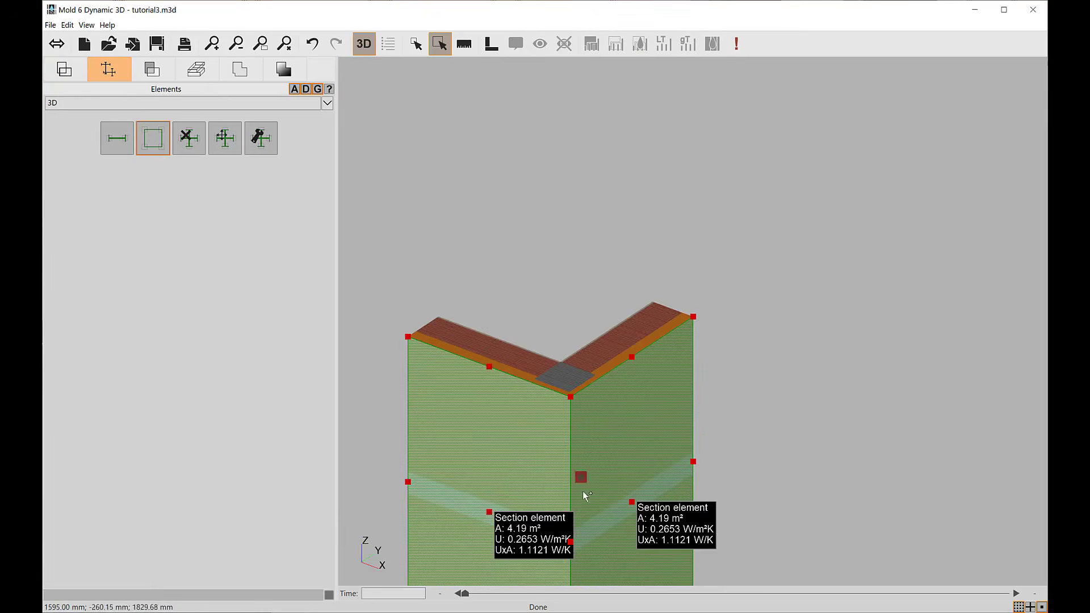
Step: Draw a linear section element along the vertical outer corner edge, from its lower end to its upper end
scroll(596, 505, down, 2)
scroll(611, 523, up, 4)
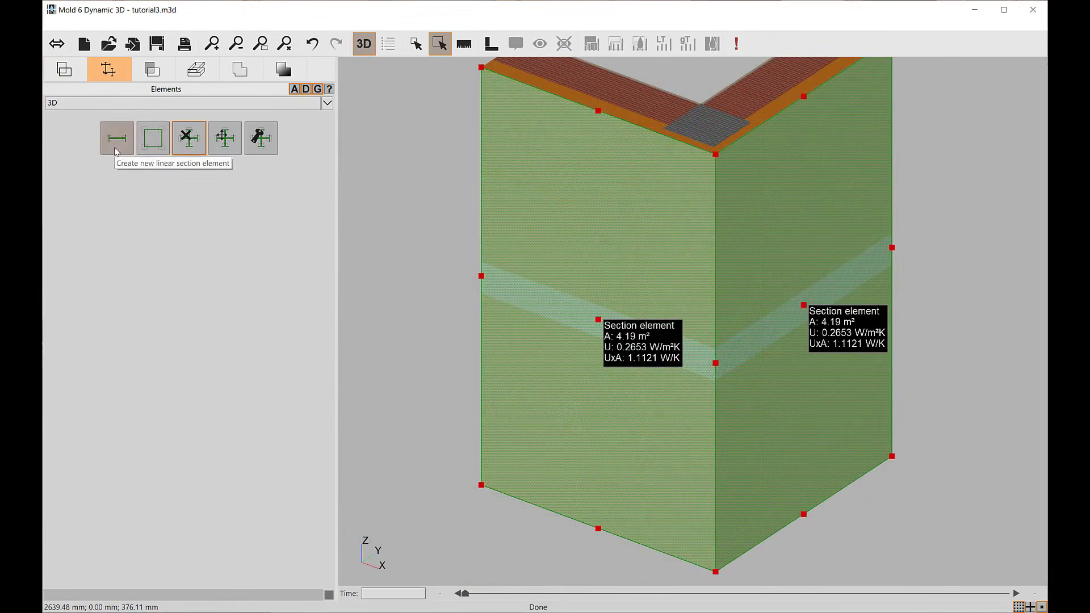
click(115, 149)
scroll(730, 585, up, 3)
scroll(729, 585, down, 3)
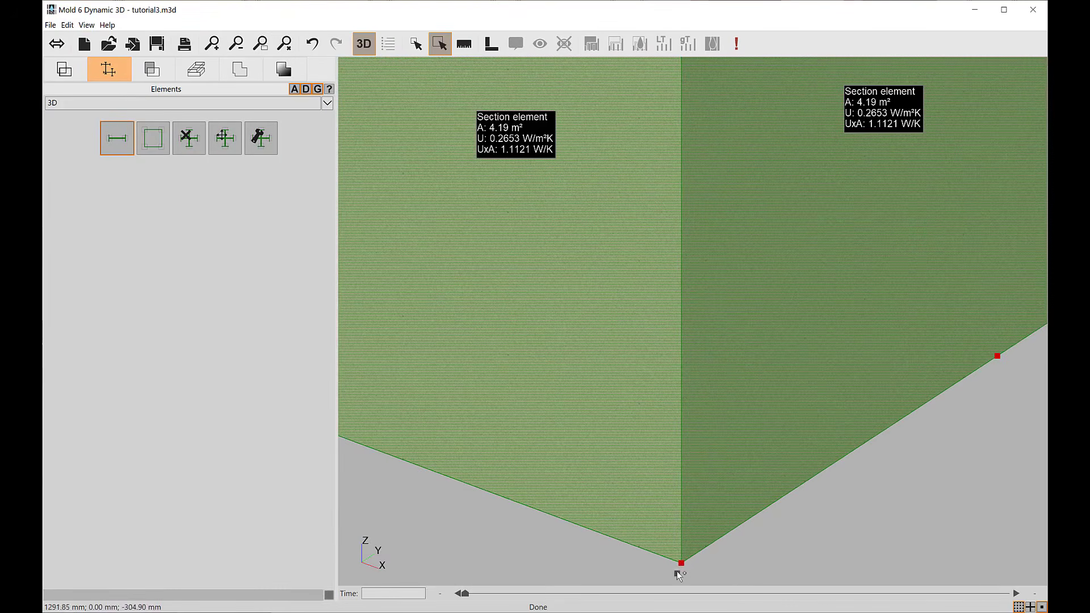
click(681, 565)
scroll(679, 565, down, 2)
scroll(659, 114, down, 3)
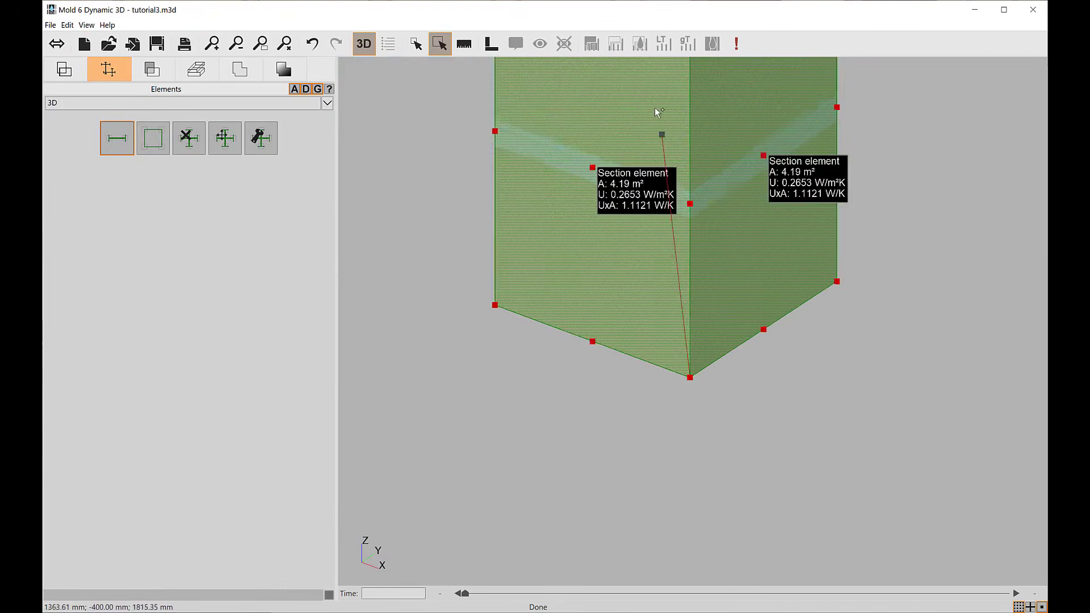
scroll(784, 332, up, 5)
scroll(724, 353, up, 1)
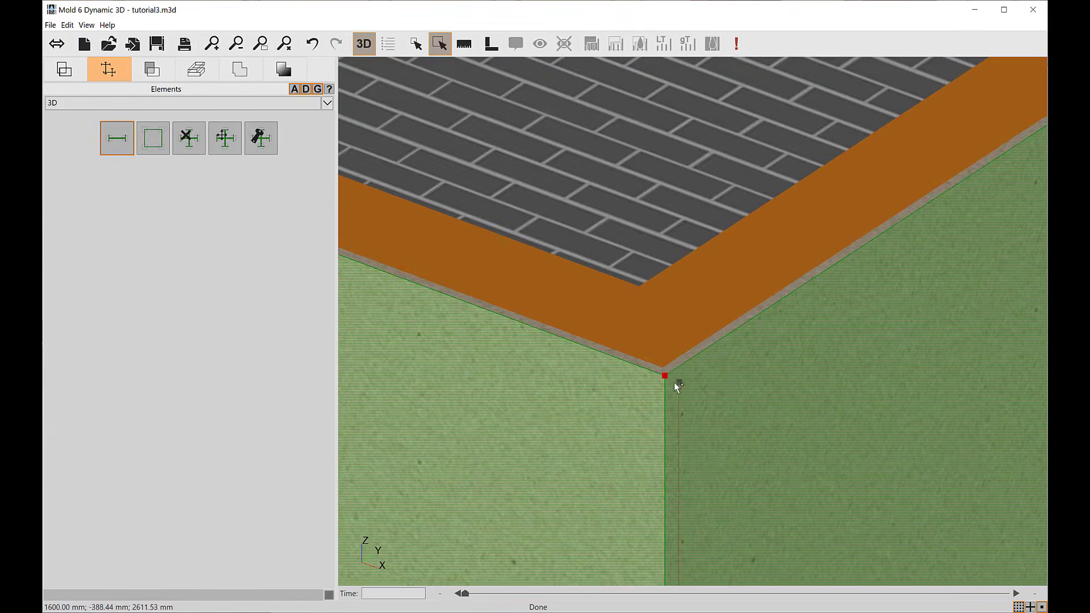
click(665, 376)
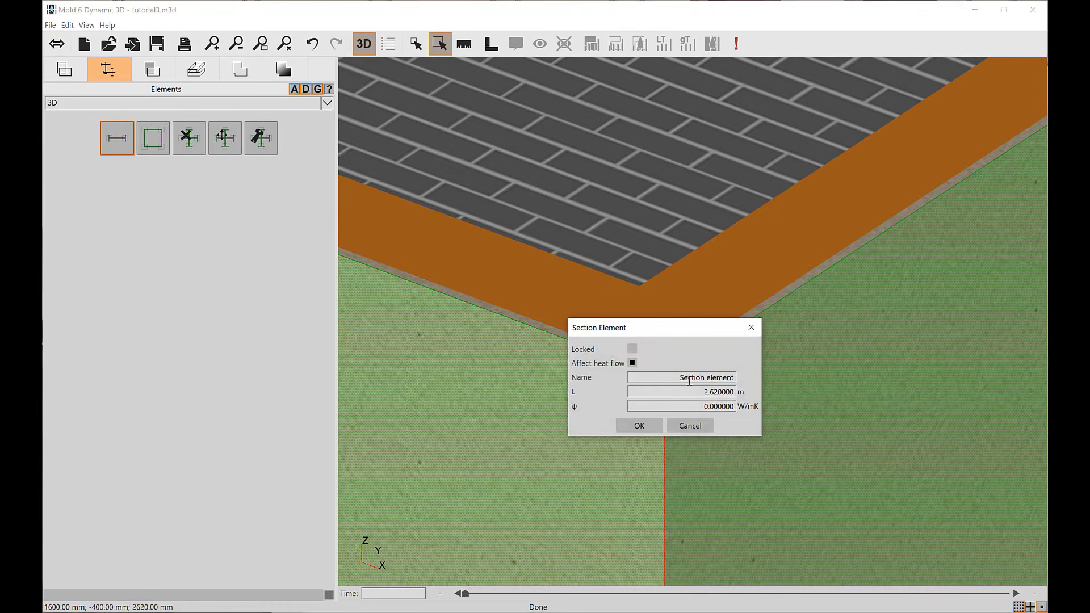
Step: Set the corner's linear section element ψ to -0.05341 W/mK and give it a name marking it as vertical
double_click(698, 405)
text(-0.05341)
drag(678, 378, 760, 391)
text(Ve)
click(625, 427)
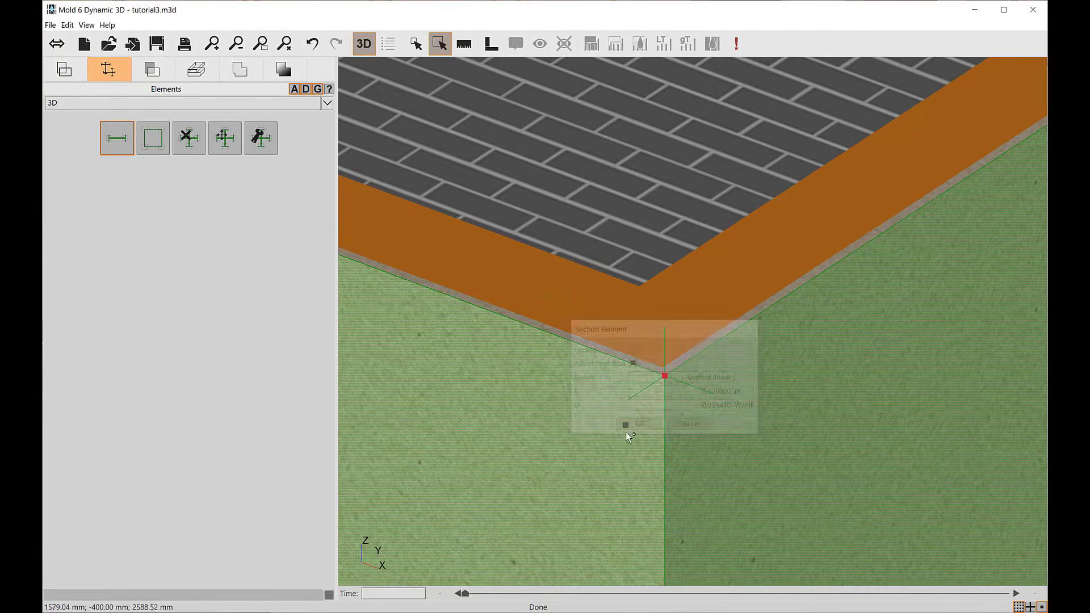
scroll(673, 378, down, 5)
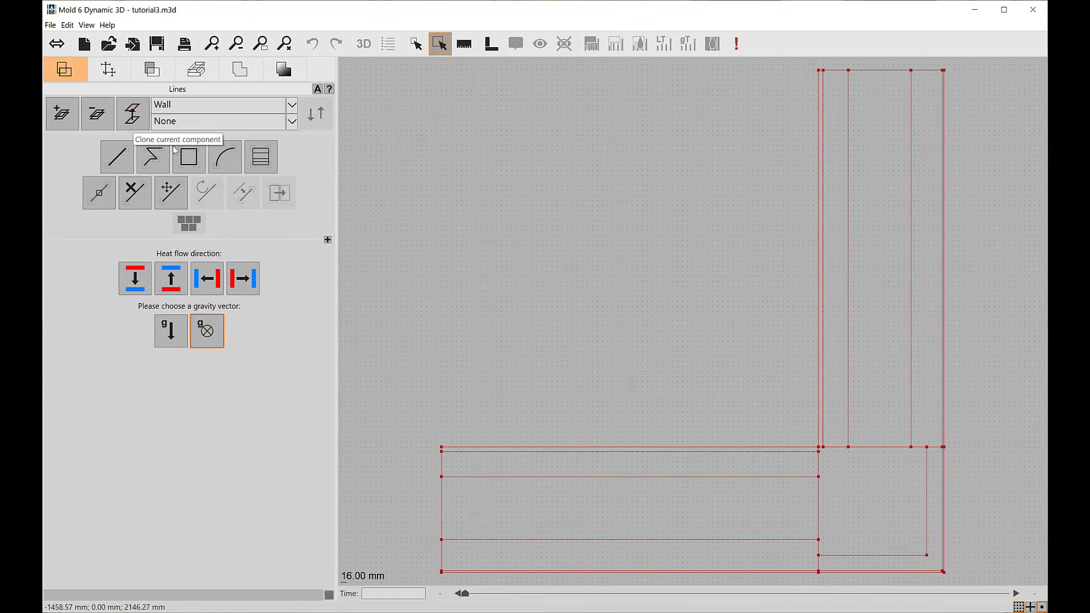
Step: Rename the cloned wall component as Vertical section
triple_click(211, 107)
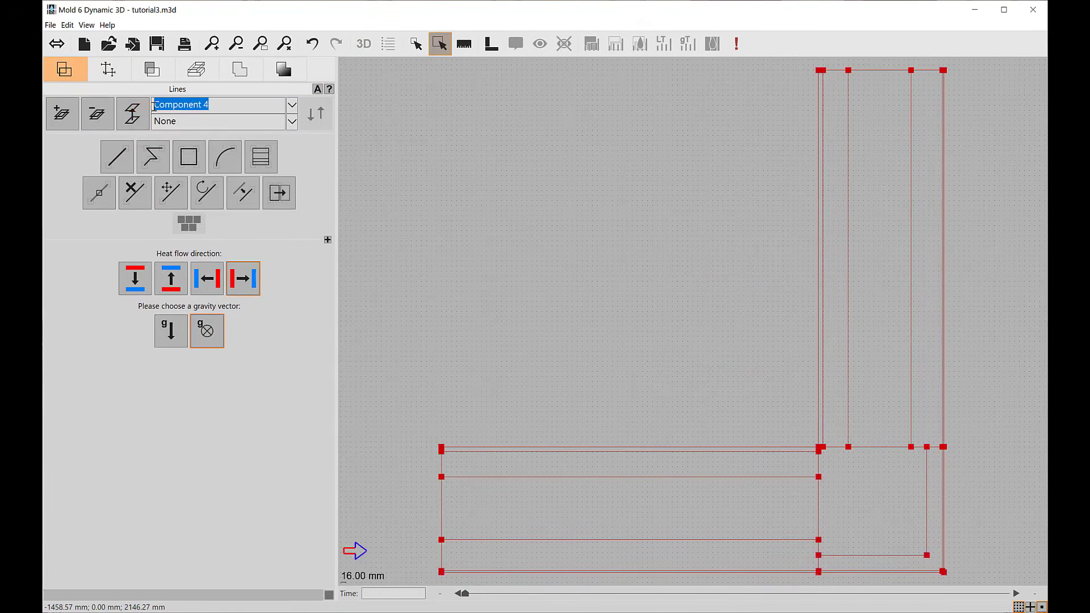
text(Vertical section)
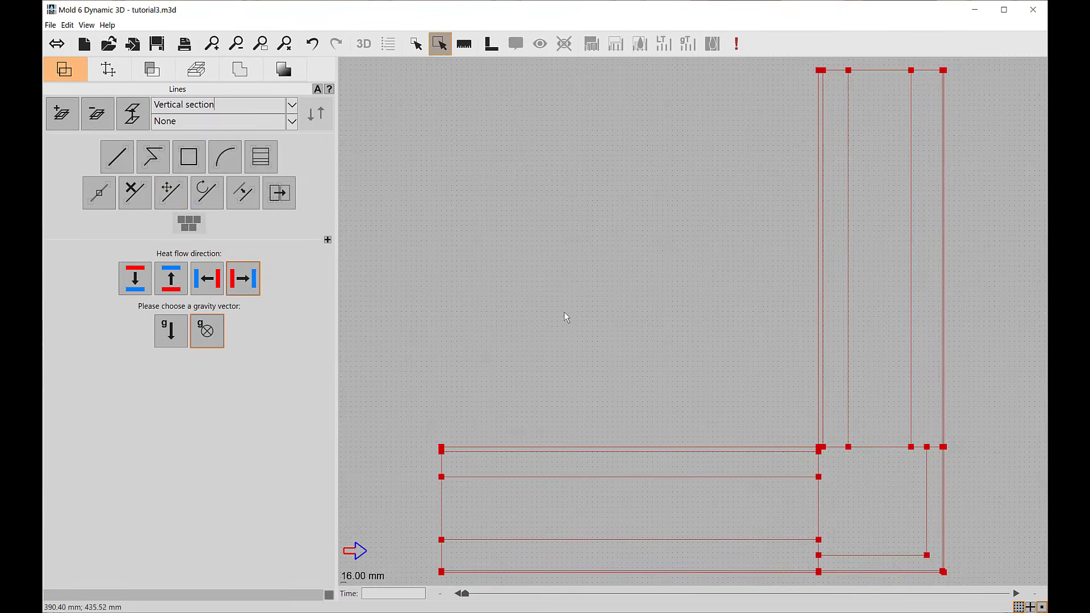
Step: Delete the horizontal wall leg and corner pillar lines, keeping only the upright wall's layer lines
middle_drag(564, 312, 550, 291)
scroll(549, 291, down, 2)
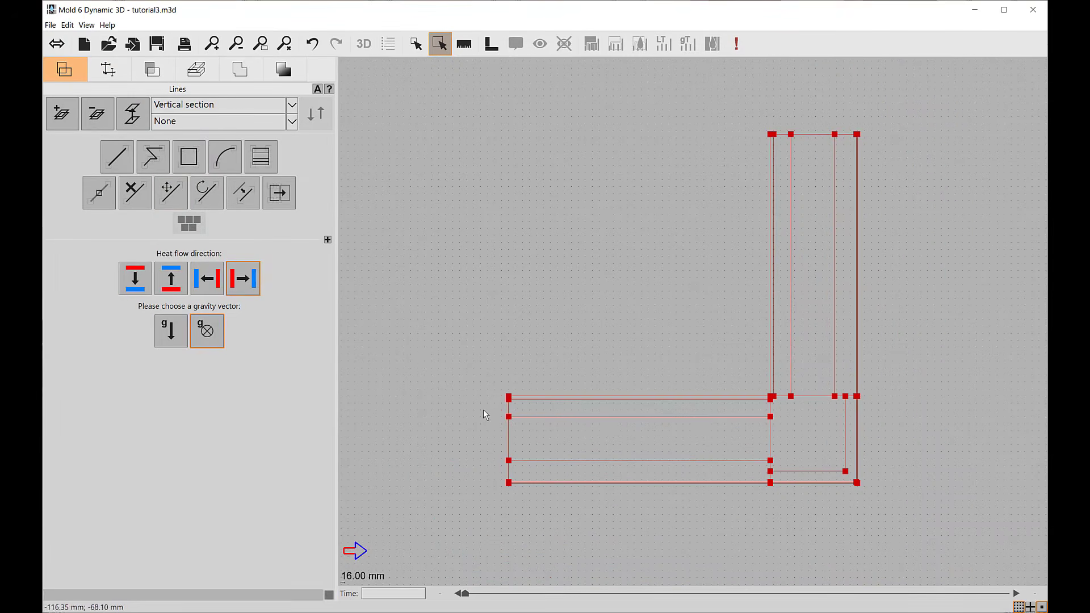
mouse_move(483, 410)
mouse_down()
mouse_move(948, 522)
mouse_move(1019, 514)
mouse_up()
key(Delete)
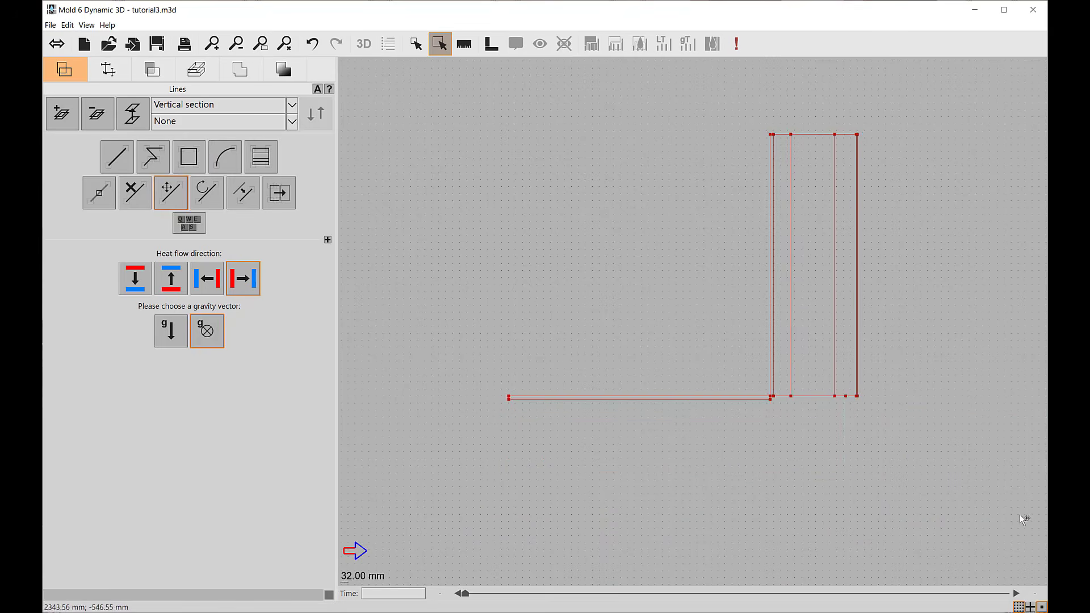
drag(503, 360, 544, 415)
key(Delete)
Step: Delete the stray point just below the lower inner corner of the upright wall
scroll(865, 341, up, 2)
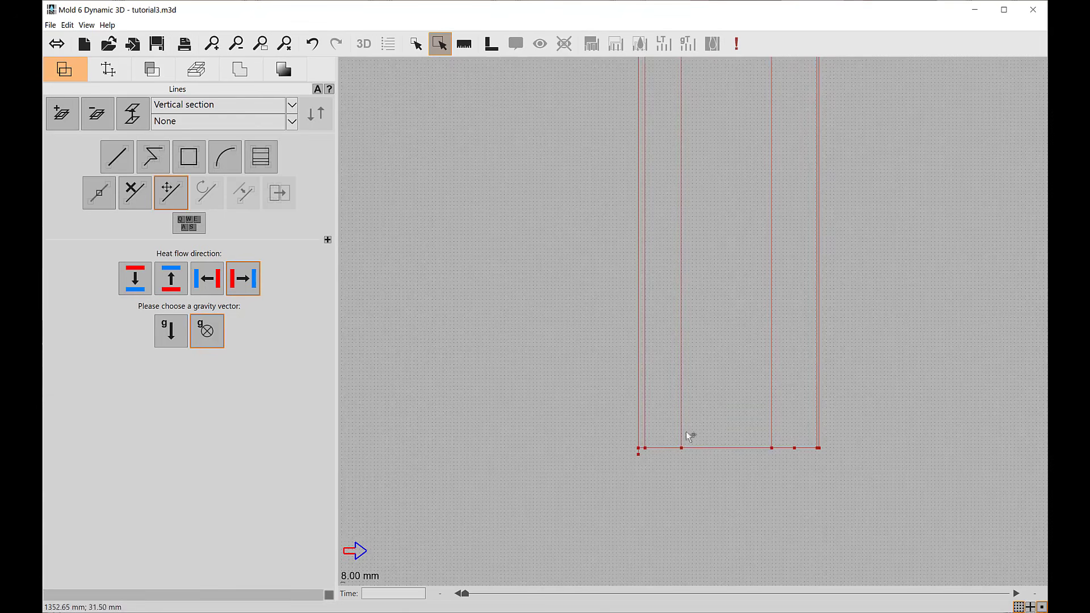
drag(631, 456, 652, 465)
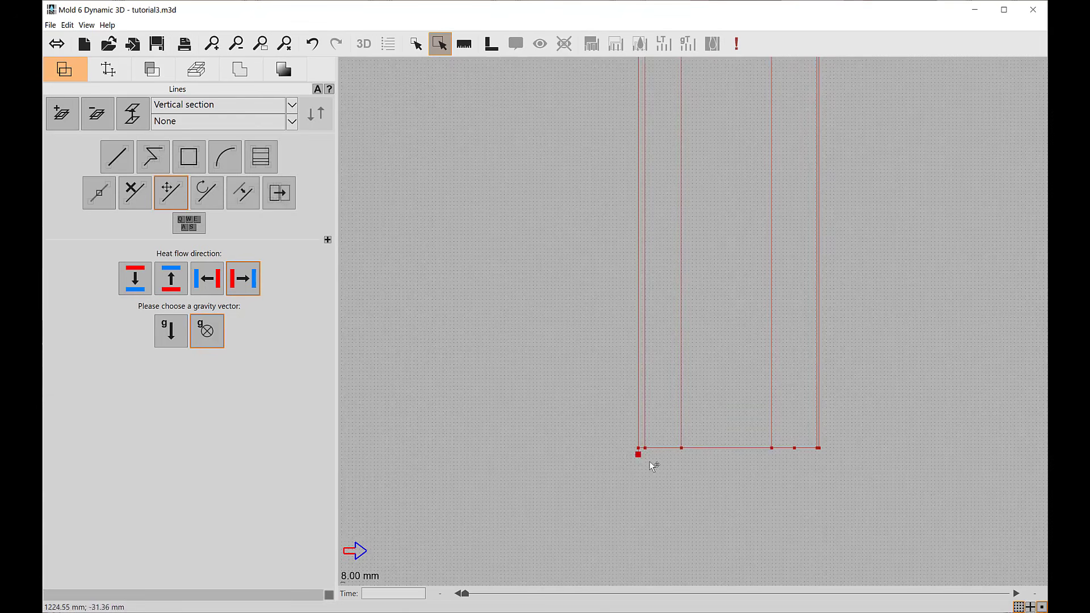
click(651, 463)
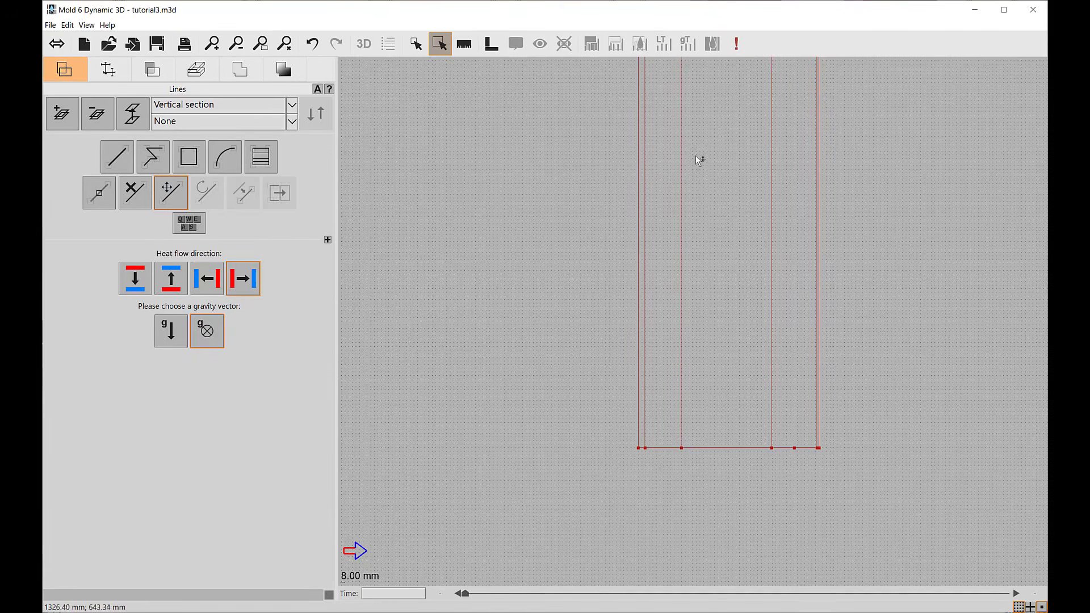
middle_drag(698, 158, 693, 325)
scroll(690, 324, down, 1)
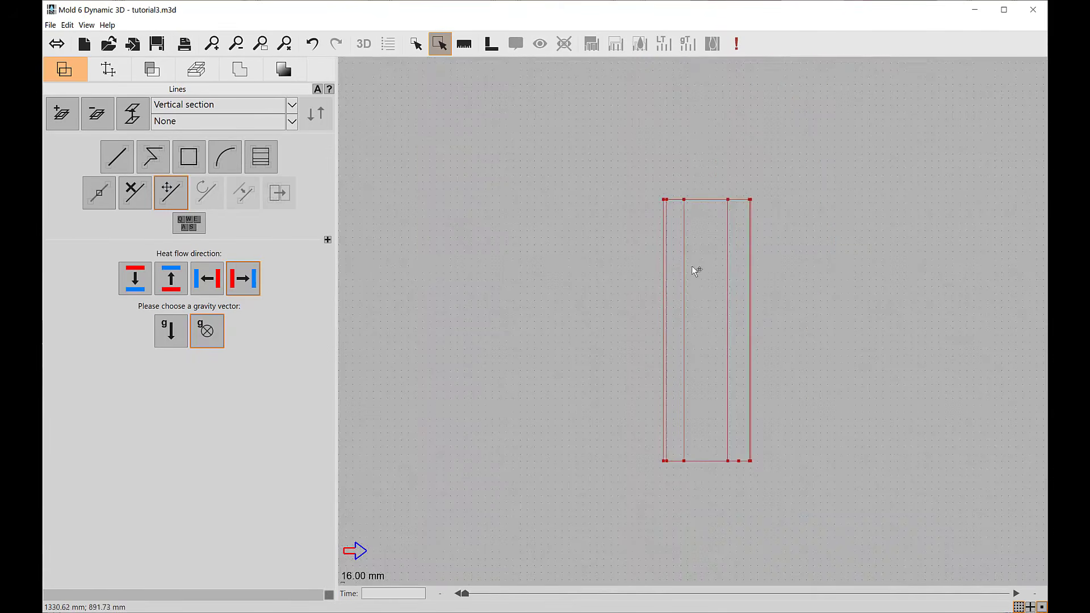
middle_drag(693, 268, 689, 329)
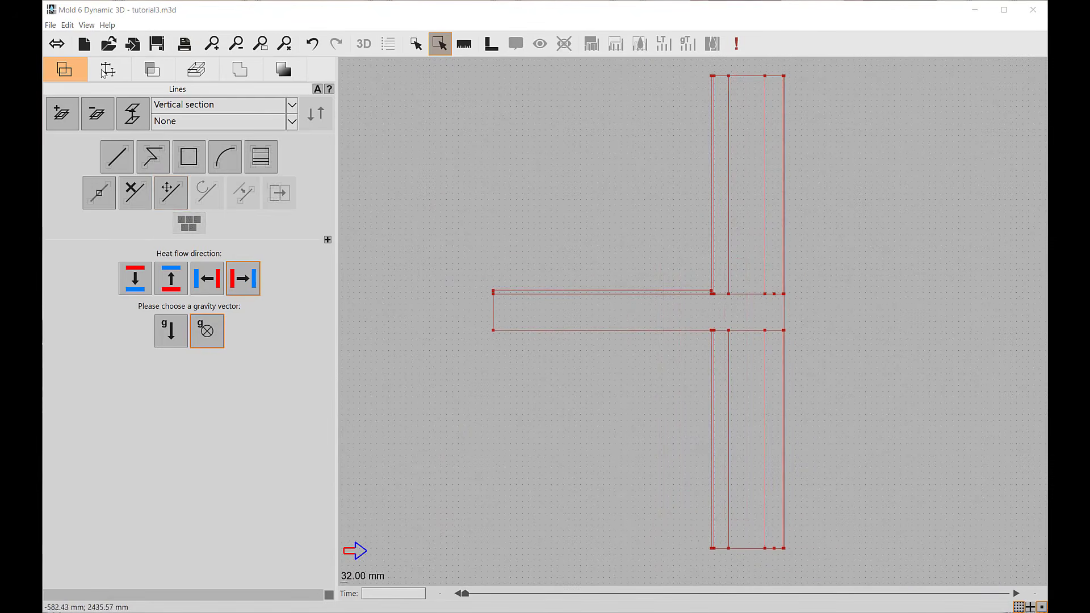
Step: Draw a section element over the full height of the walls and move its cross line up to about mid-height of the upper wall
click(104, 71)
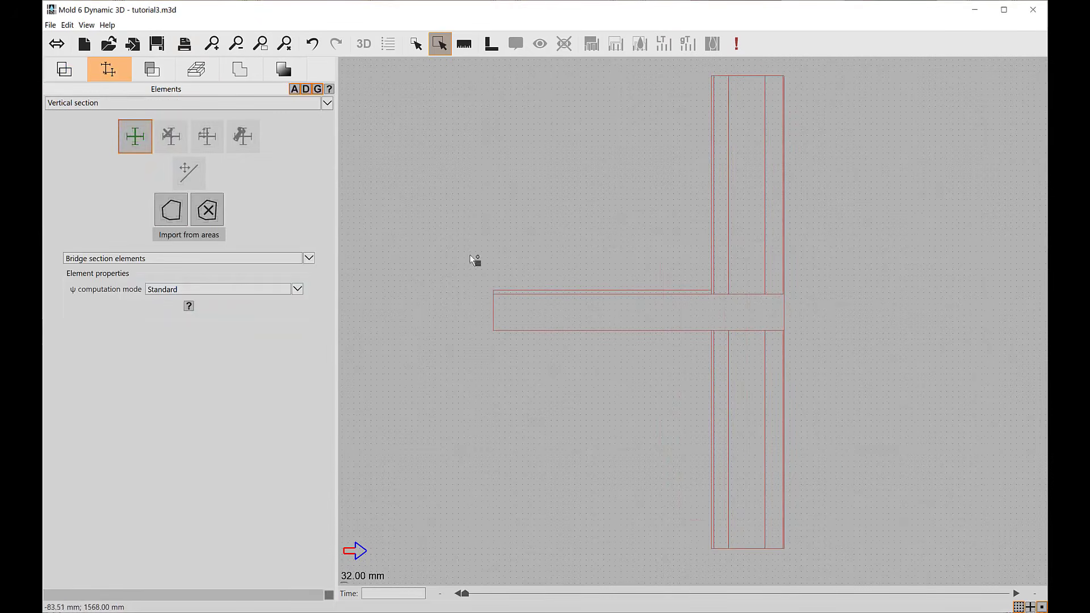
click(754, 549)
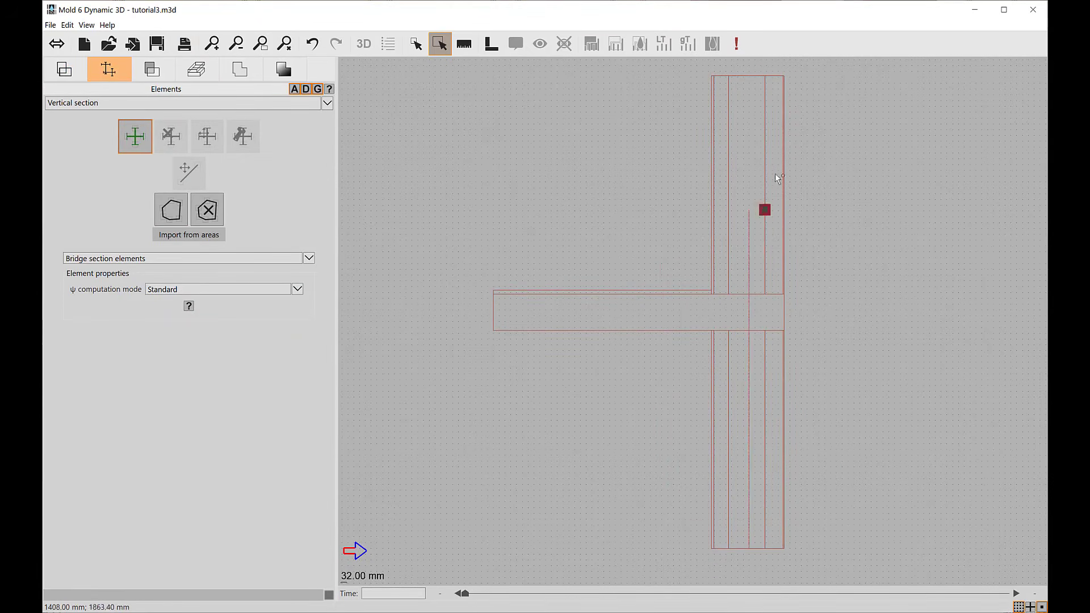
click(749, 76)
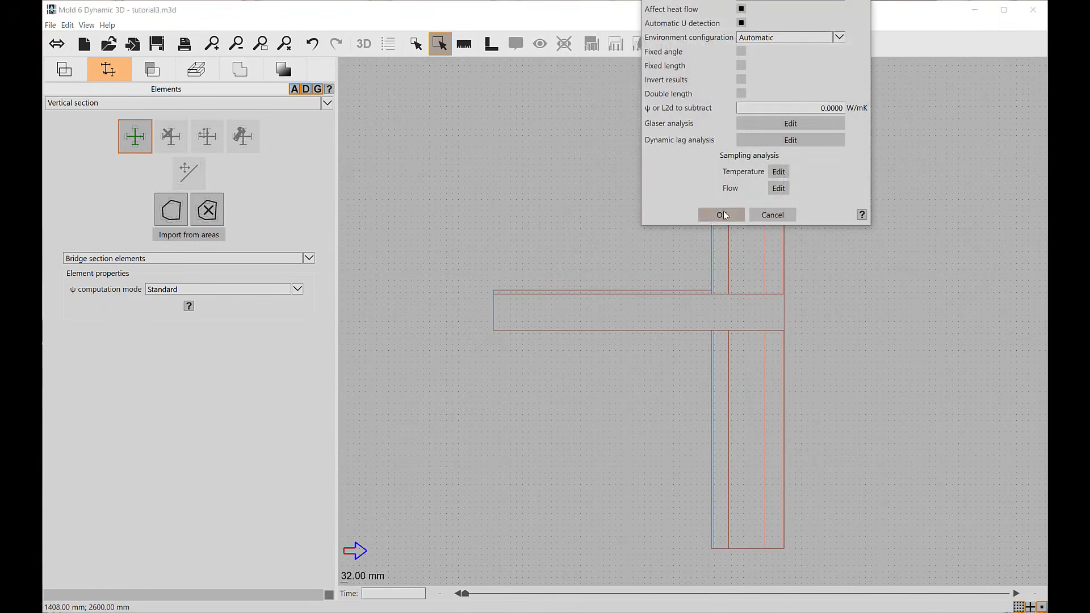
click(722, 215)
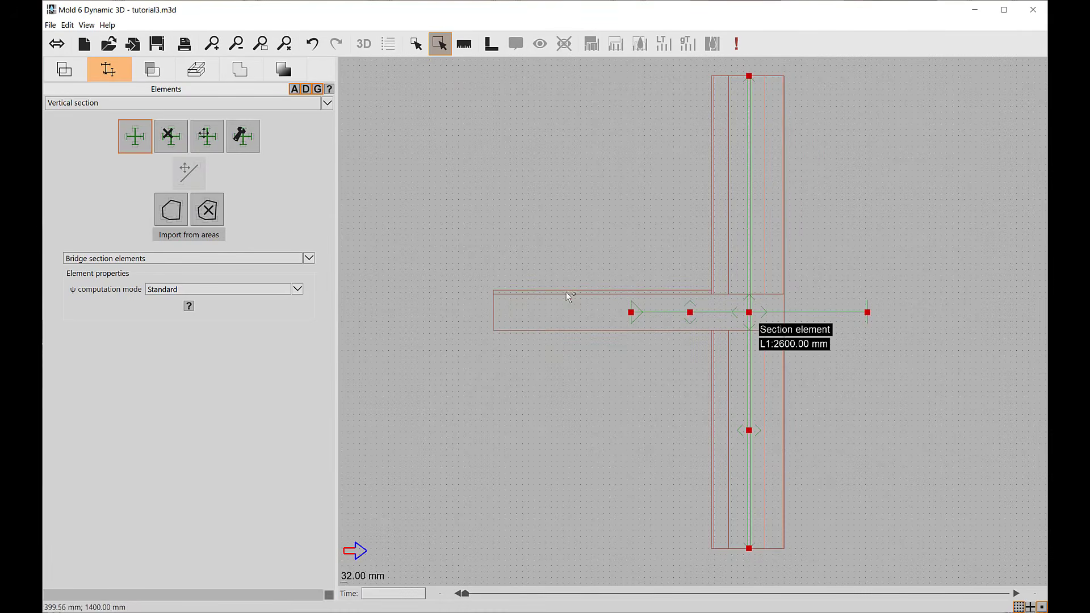
key(Escape)
click(690, 313)
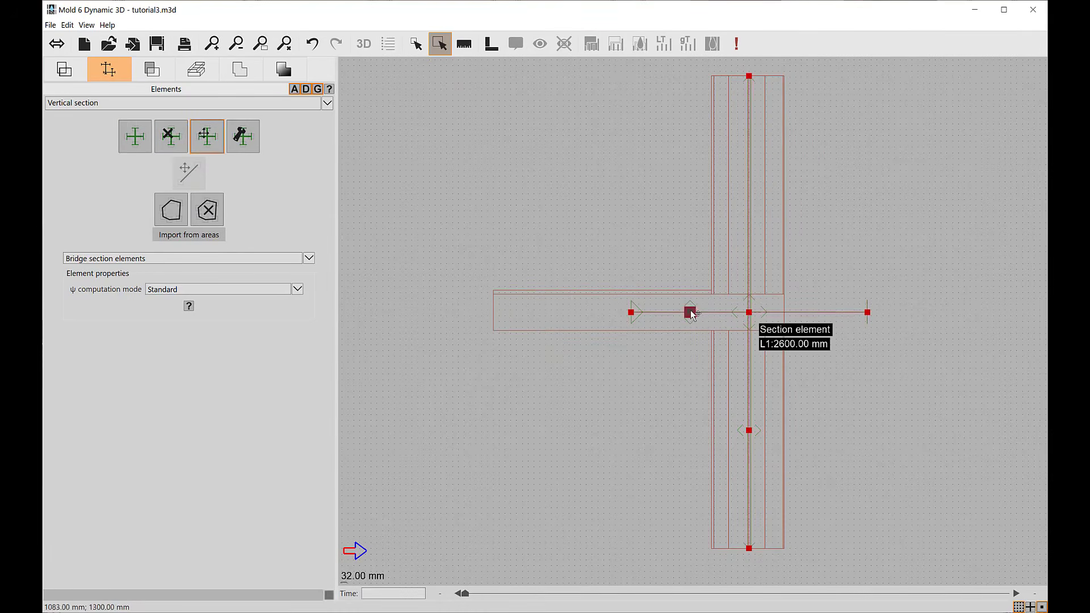
click(698, 202)
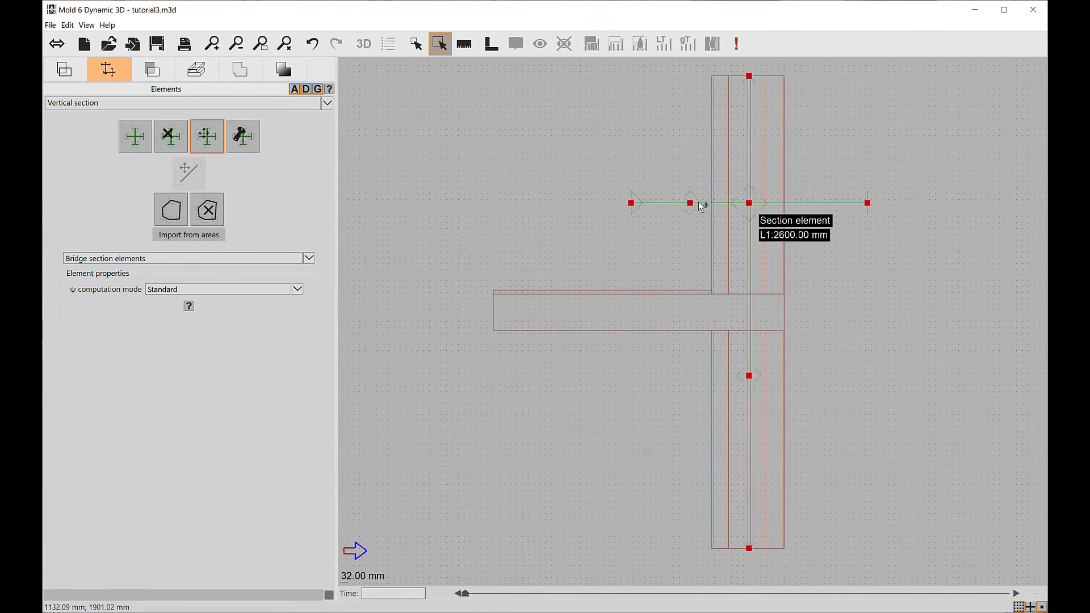
Step: Sample the lower wall's inner brick material and fill the matching inner layer of the upper wall with it
click(154, 79)
scroll(596, 346, up, 1)
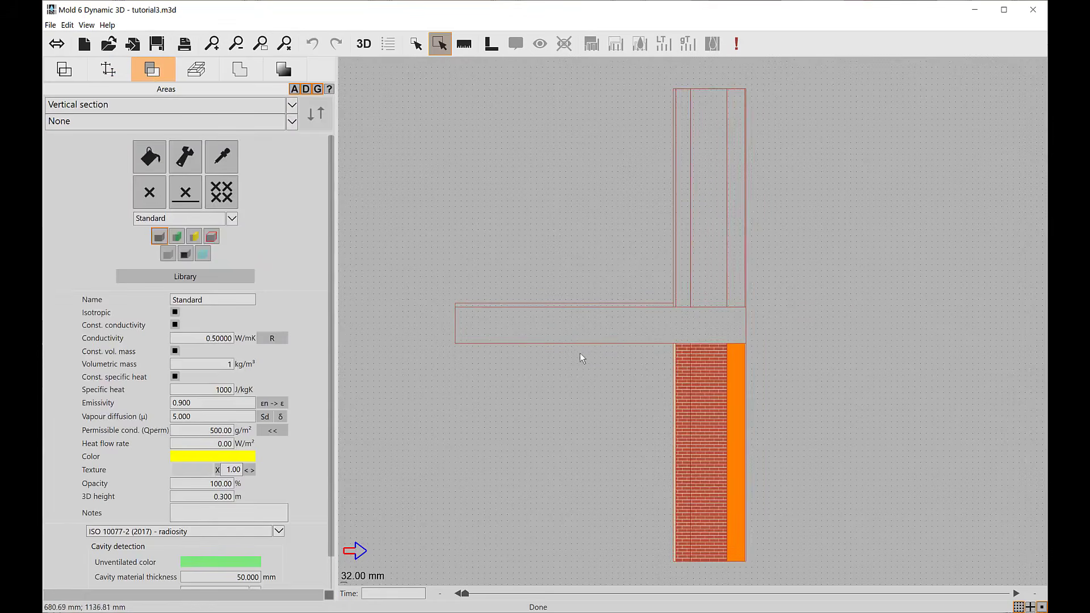
scroll(752, 355, up, 1)
scroll(649, 320, up, 1)
scroll(695, 321, up, 1)
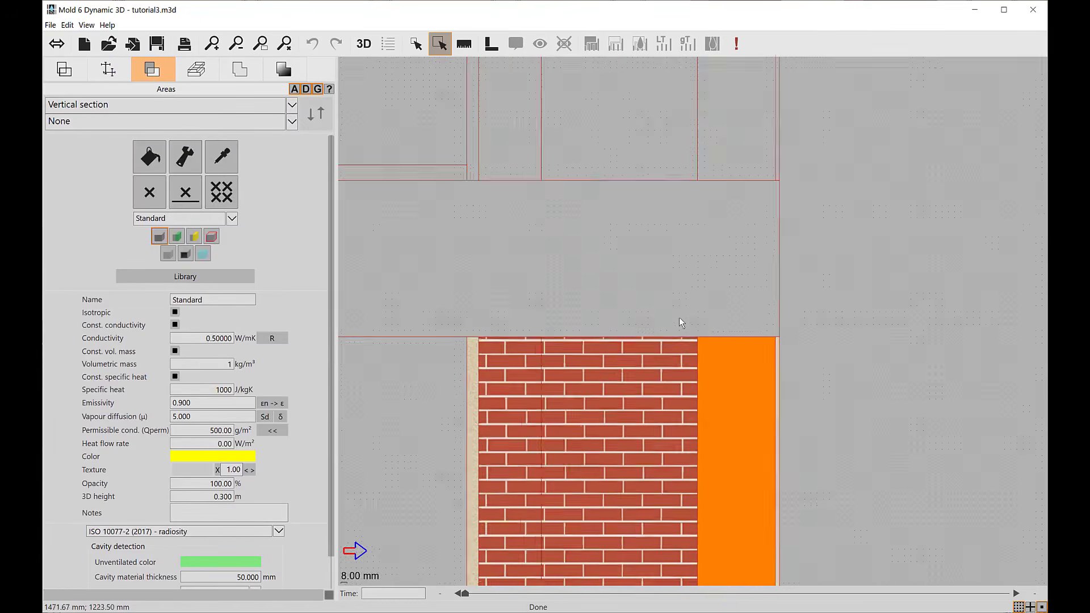
scroll(680, 318, up, 1)
click(221, 157)
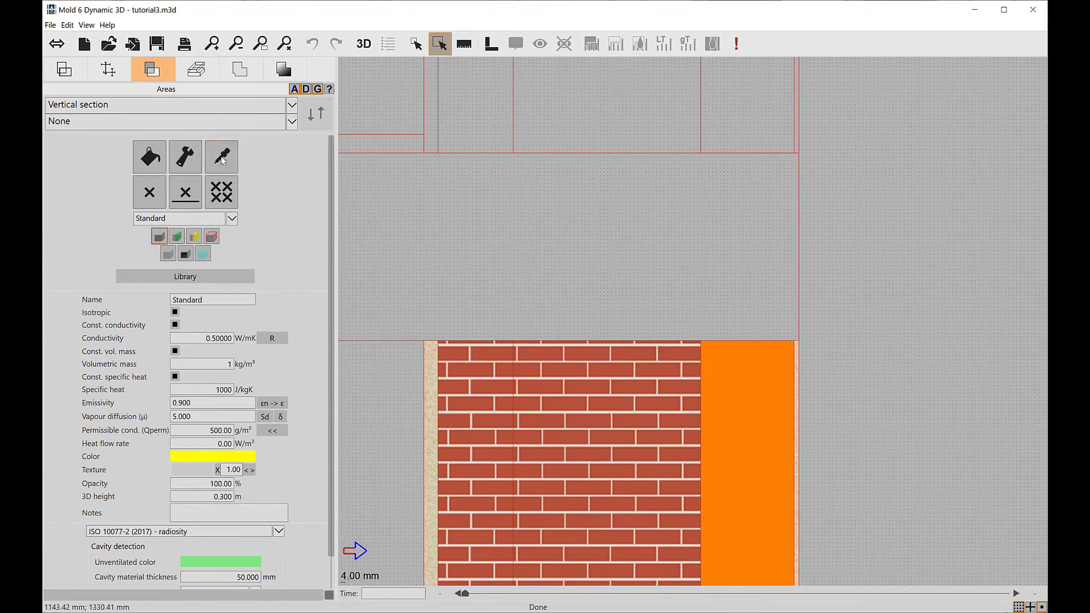
click(499, 380)
click(470, 121)
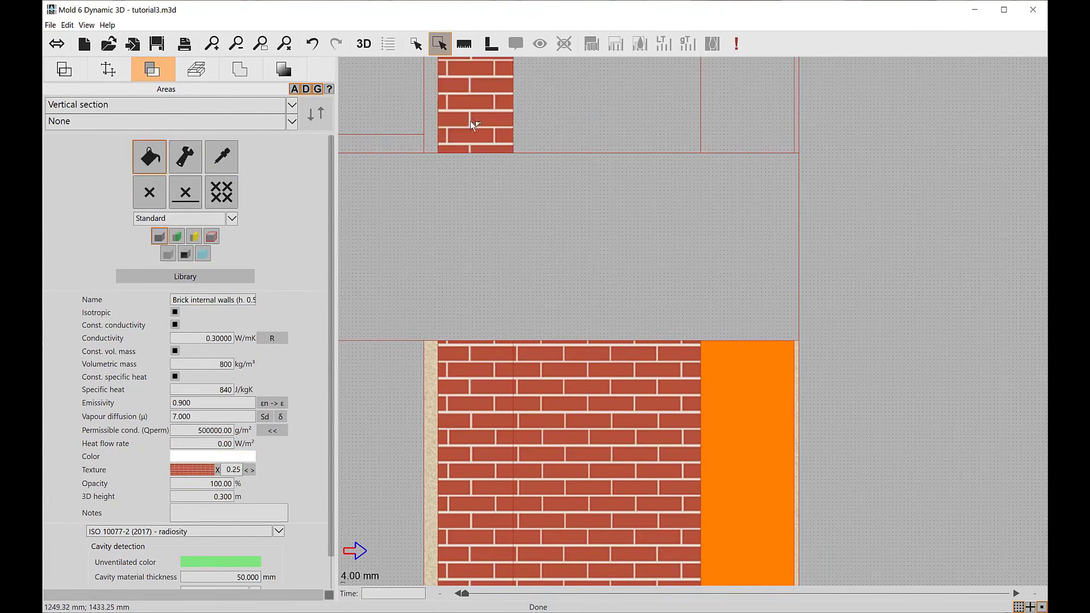
Step: Fill the upper wall's adjacent layer with the Perforated block material sampled from the lower wall, and sample the orange insulation material
click(221, 157)
click(557, 370)
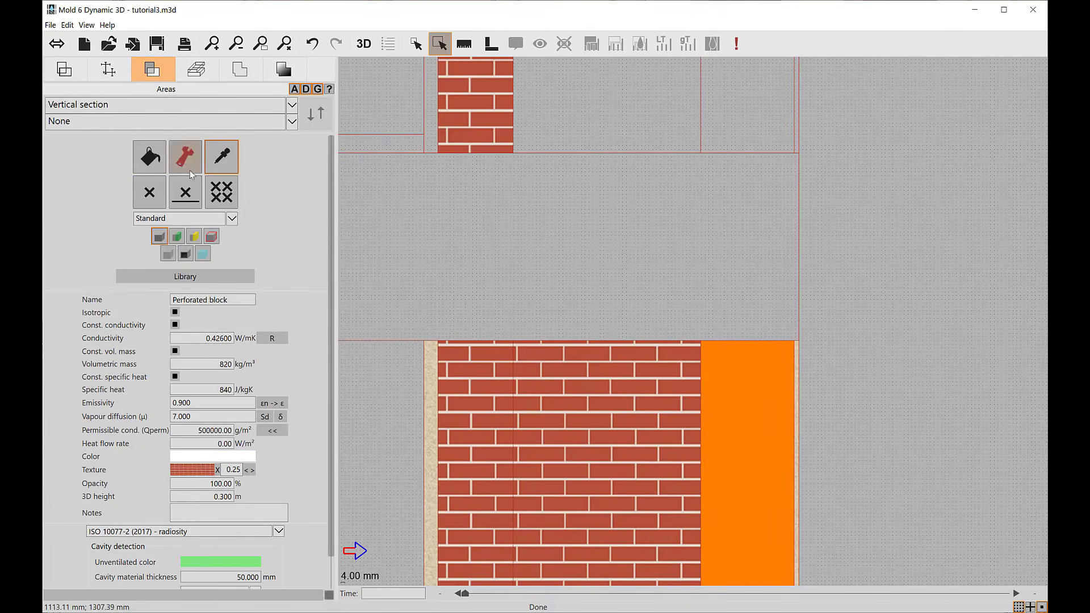
click(144, 161)
click(649, 107)
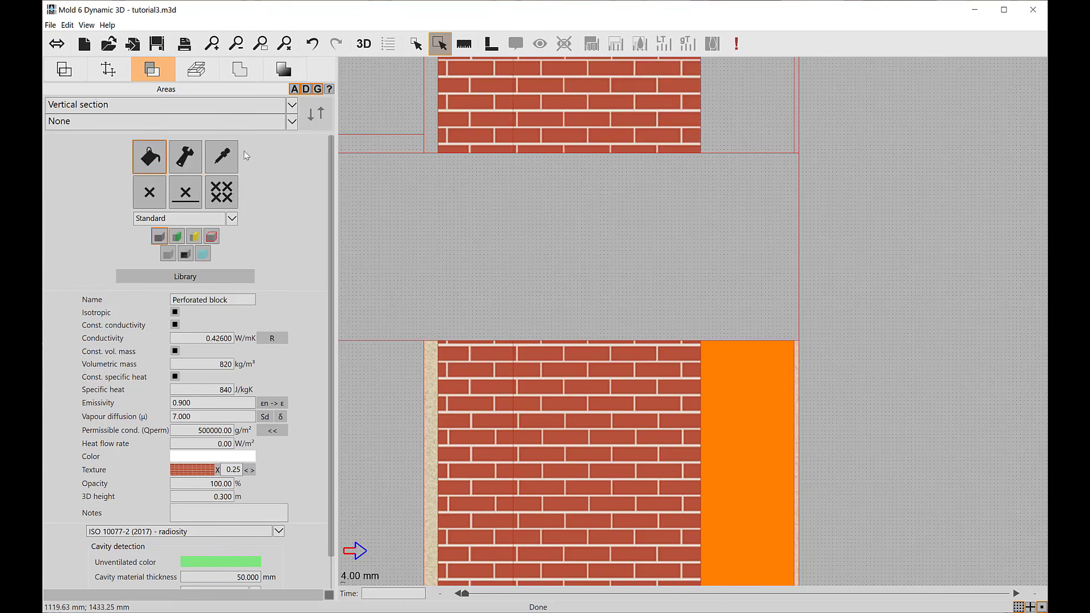
click(221, 156)
click(773, 405)
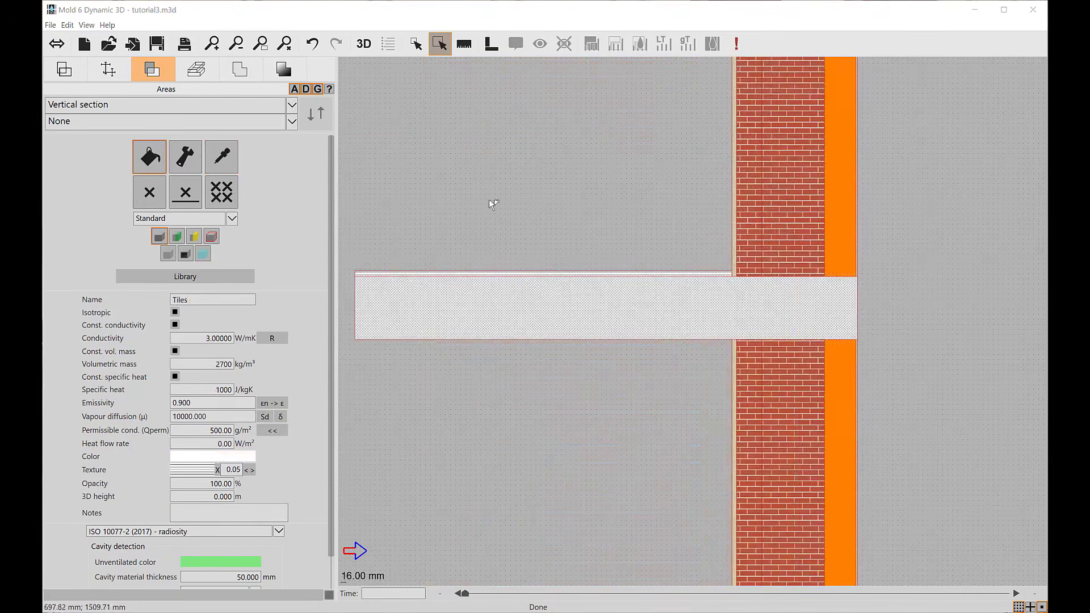
Step: Assign the Adiabatic boundary to the lower wall's bottom edge, the slab's free end and the upper wall's top edge
click(237, 69)
scroll(788, 297, down, 2)
middle_drag(788, 297, 740, 332)
scroll(741, 335, down, 1)
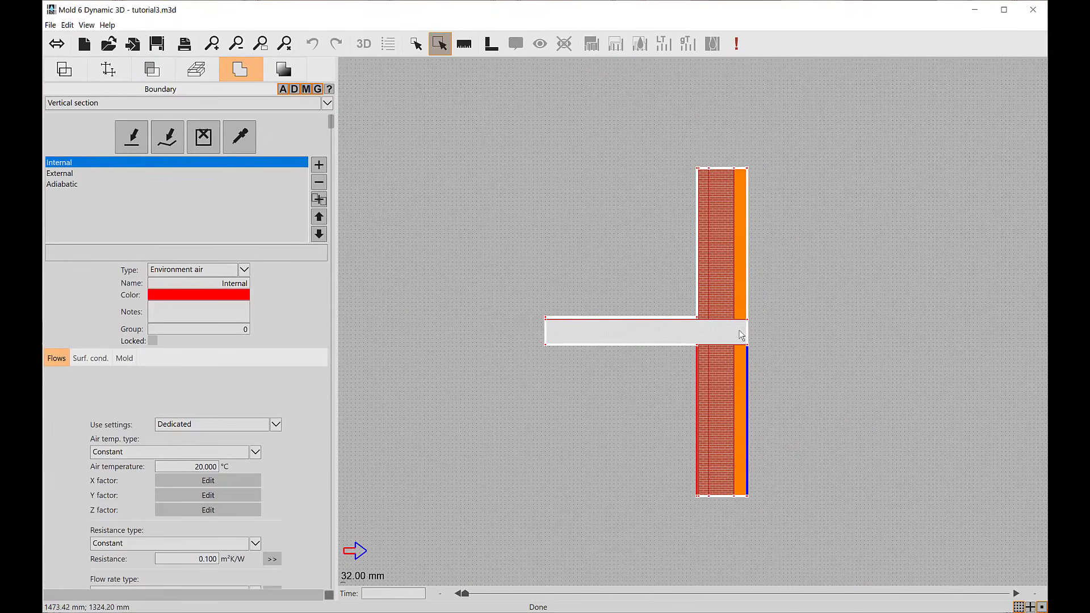
click(66, 184)
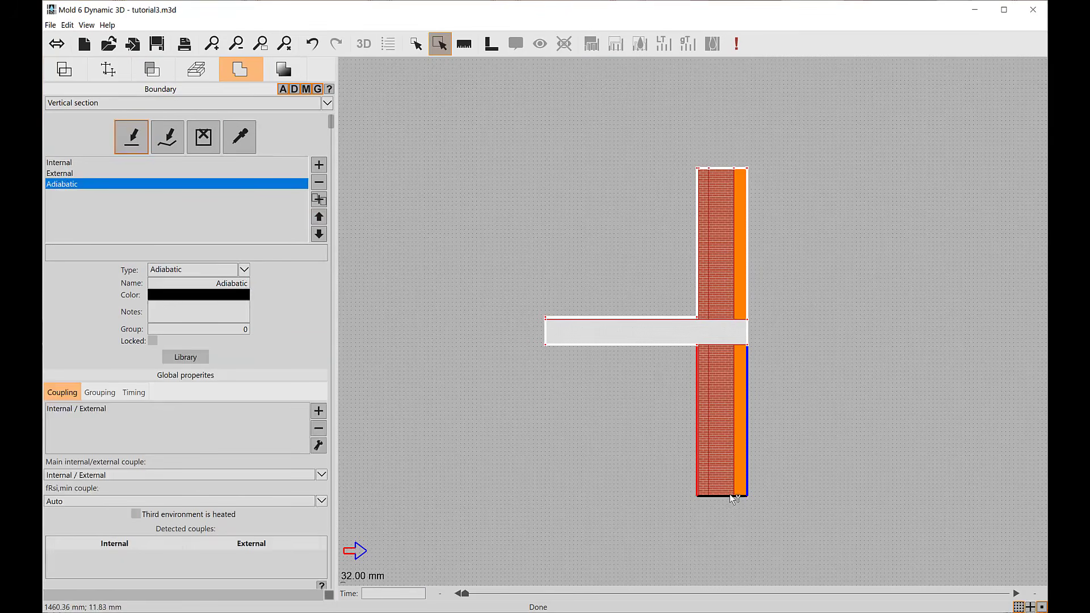
click(544, 331)
click(725, 169)
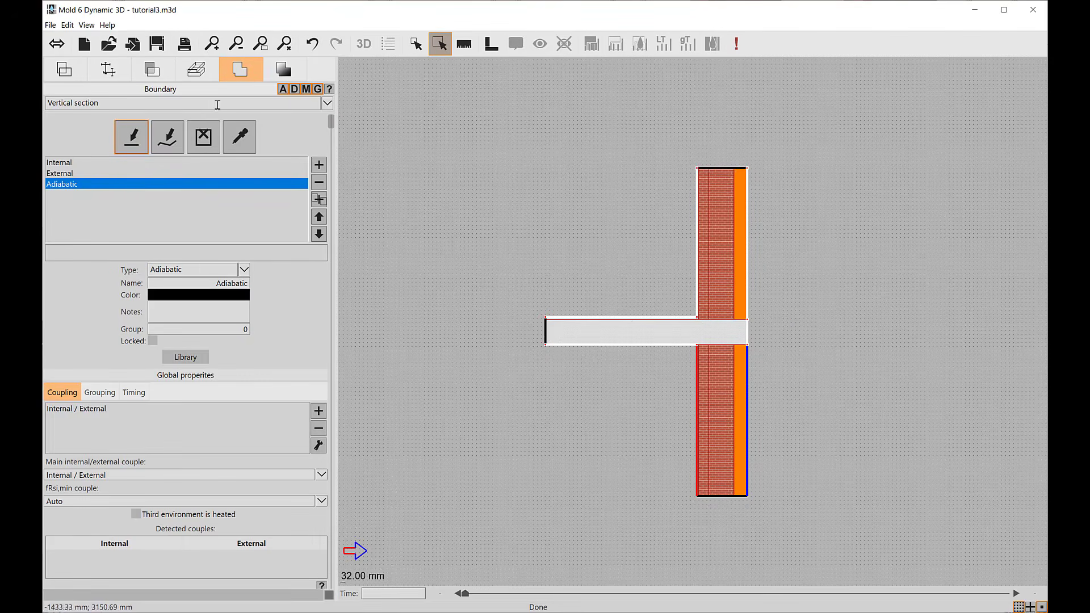
Step: Assign the External boundary to the outer face, and the Internal boundary to the slab's upper surface and the upper wall's inner face
click(82, 174)
click(162, 141)
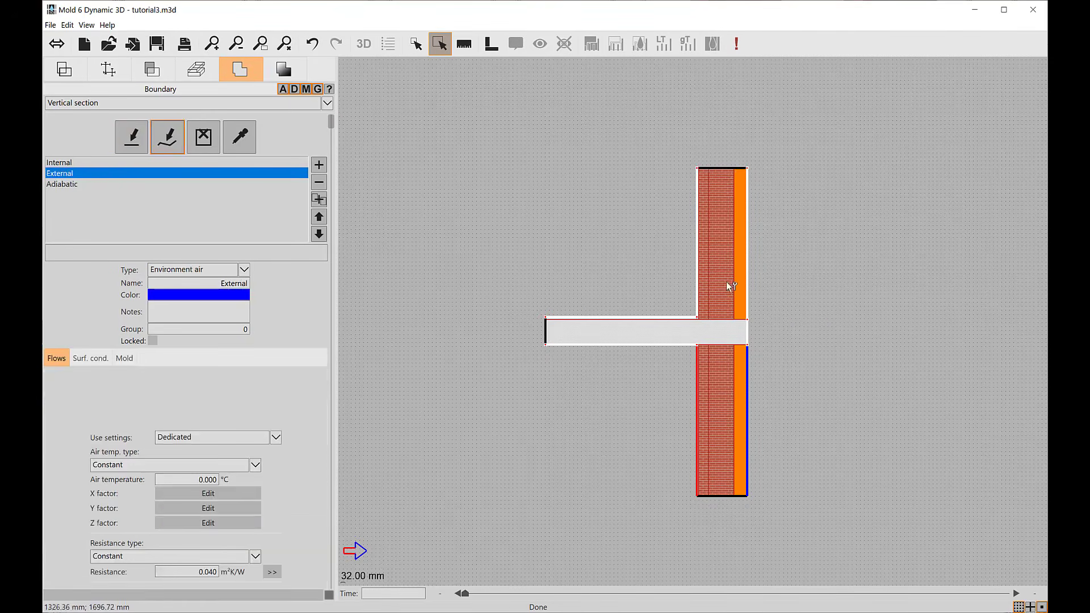
click(748, 282)
click(61, 163)
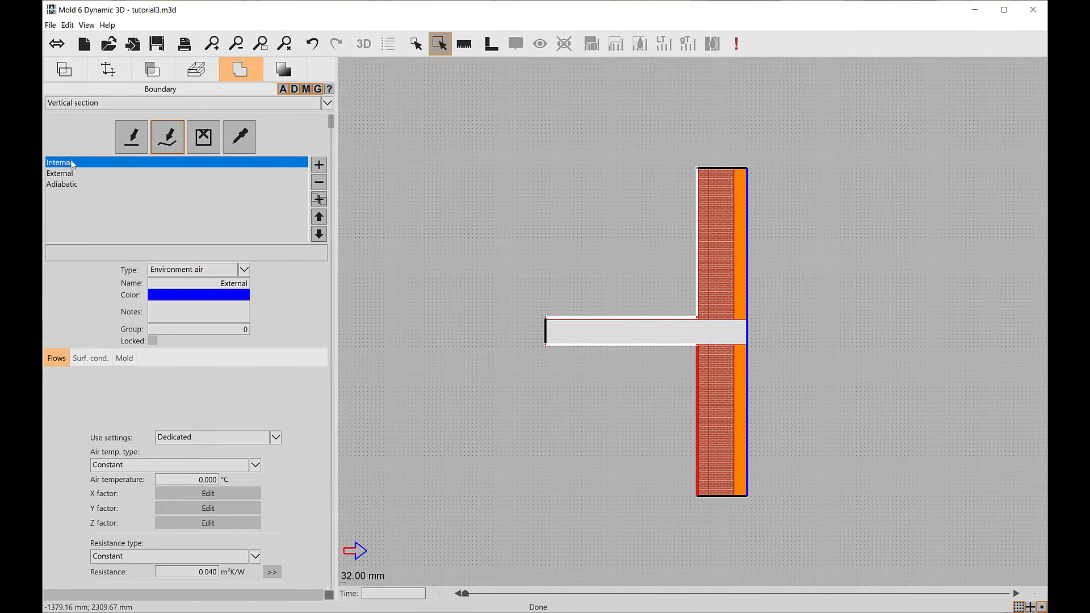
click(636, 317)
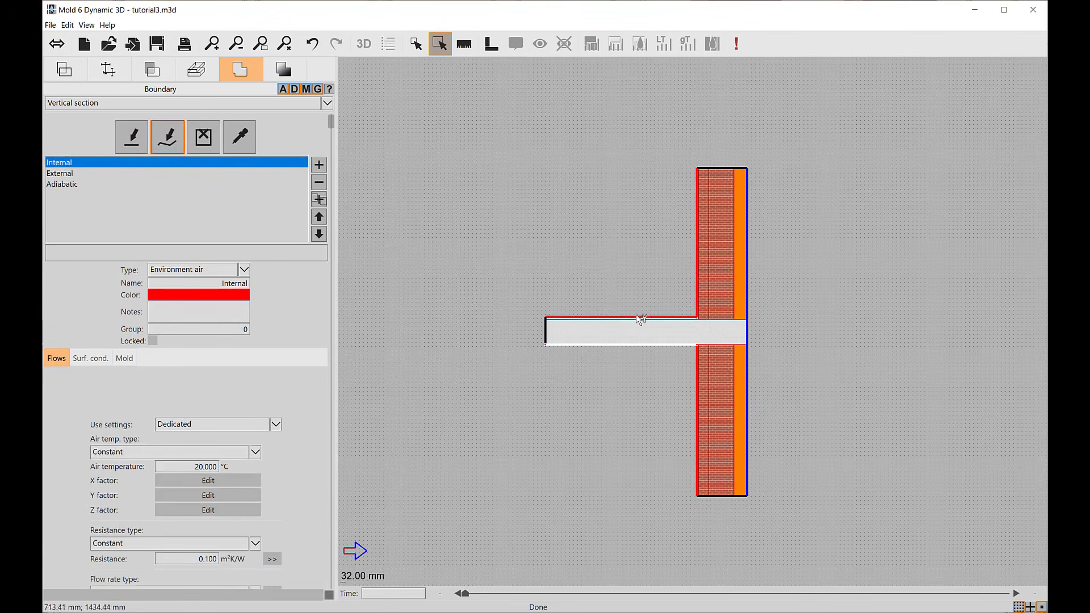
Step: Assign the Internal boundary to the slab's underside and run the flow simulation of the vertical section
click(653, 345)
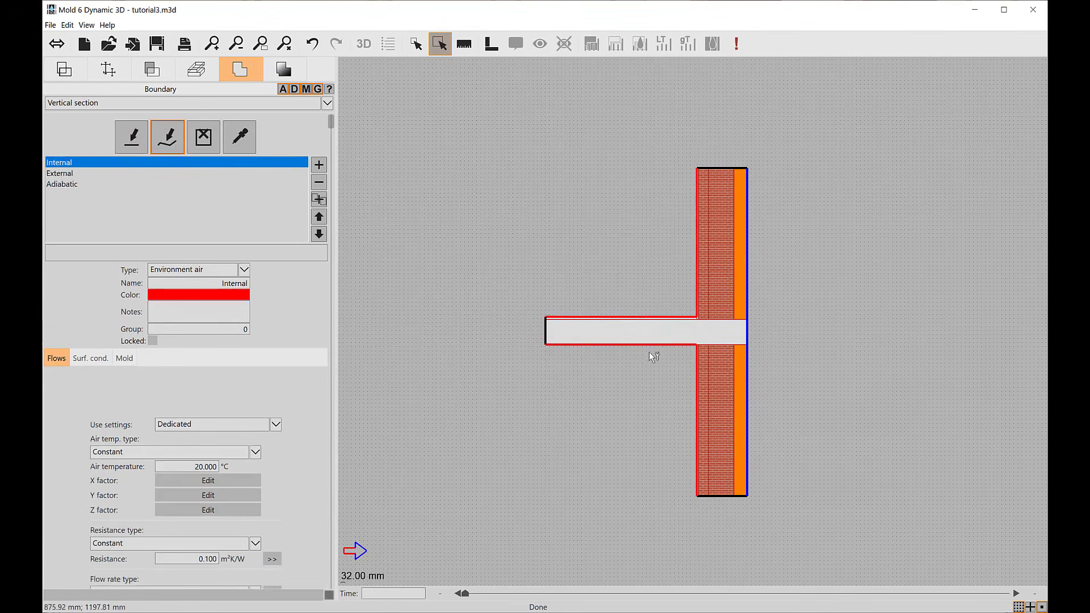
click(283, 69)
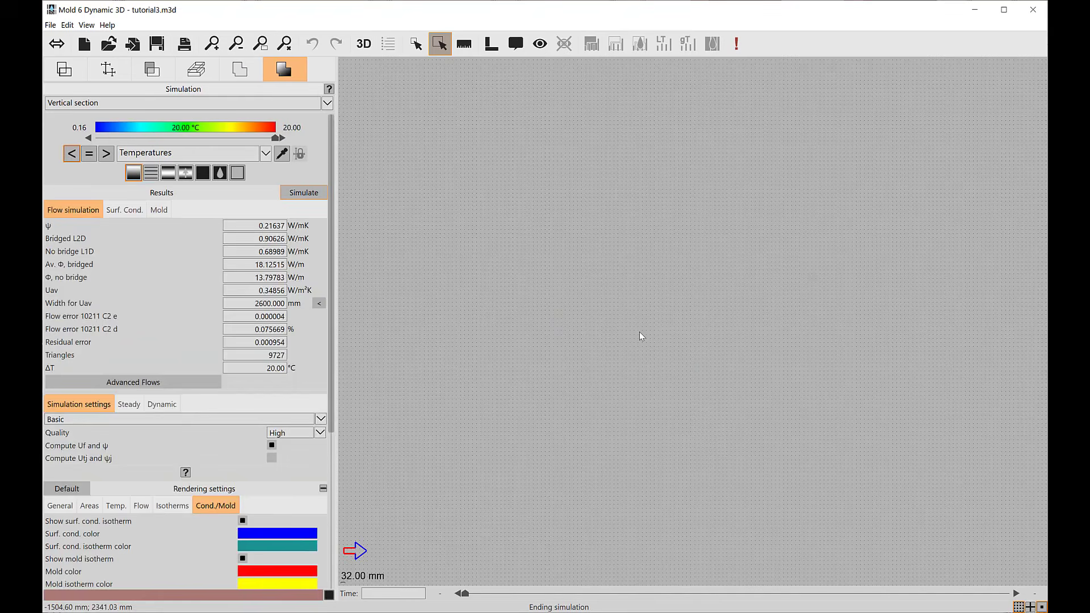
scroll(684, 293, up, 1)
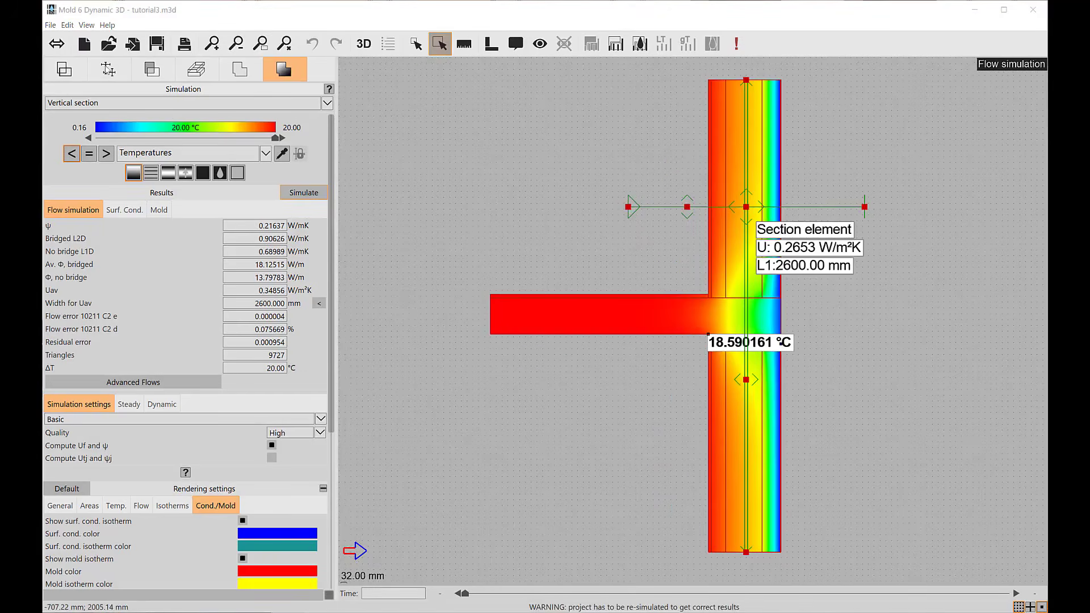
Step: Return to the 3D model's elements and draw a linear element along the first wall's upper outer edge, from its free end to the corner
click(107, 69)
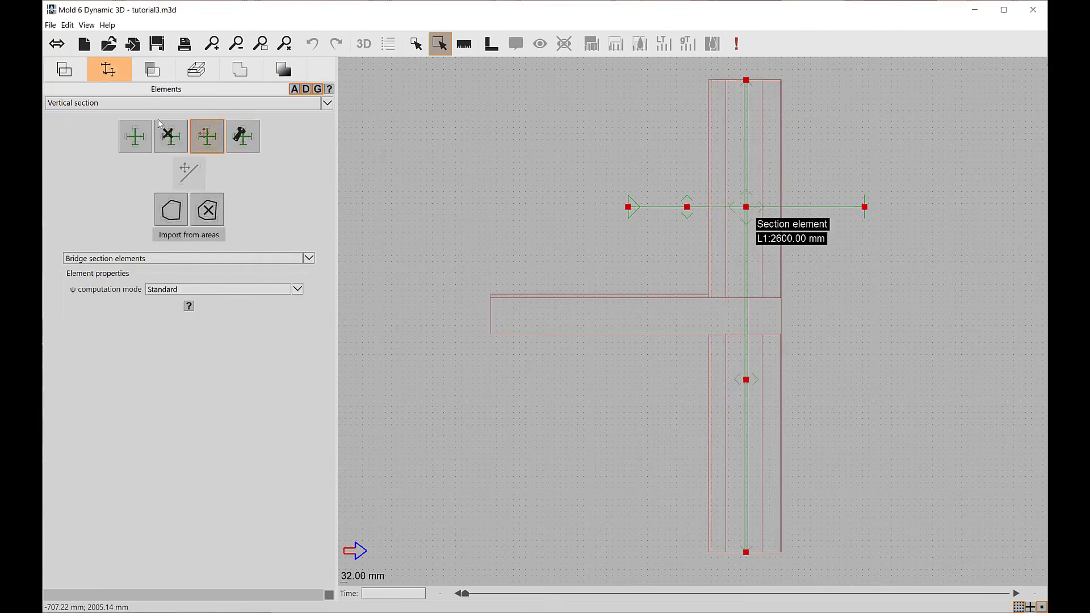
click(128, 105)
click(74, 154)
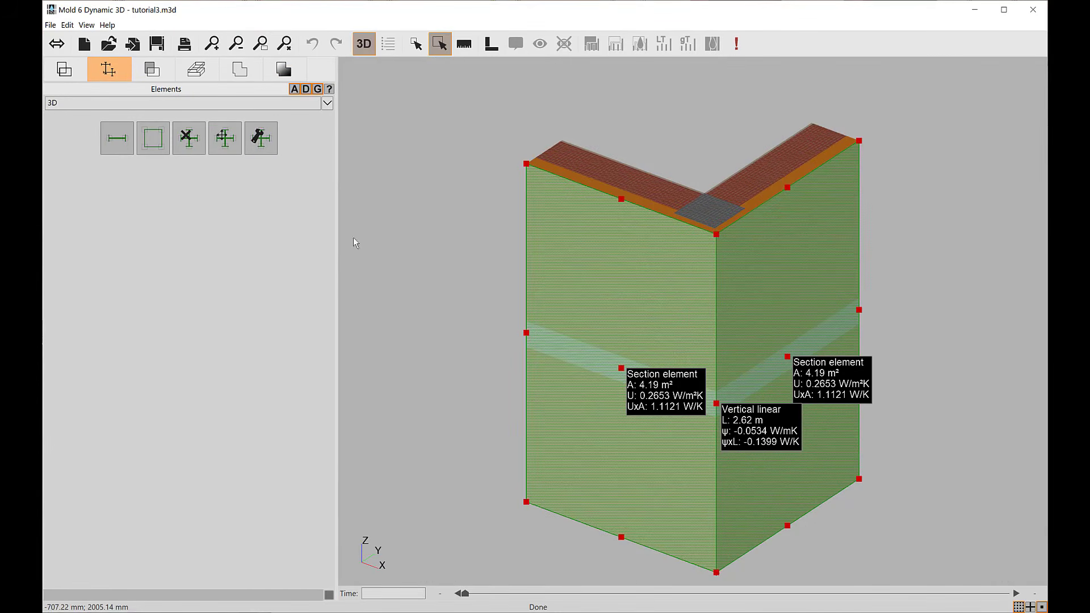
scroll(573, 128, up, 3)
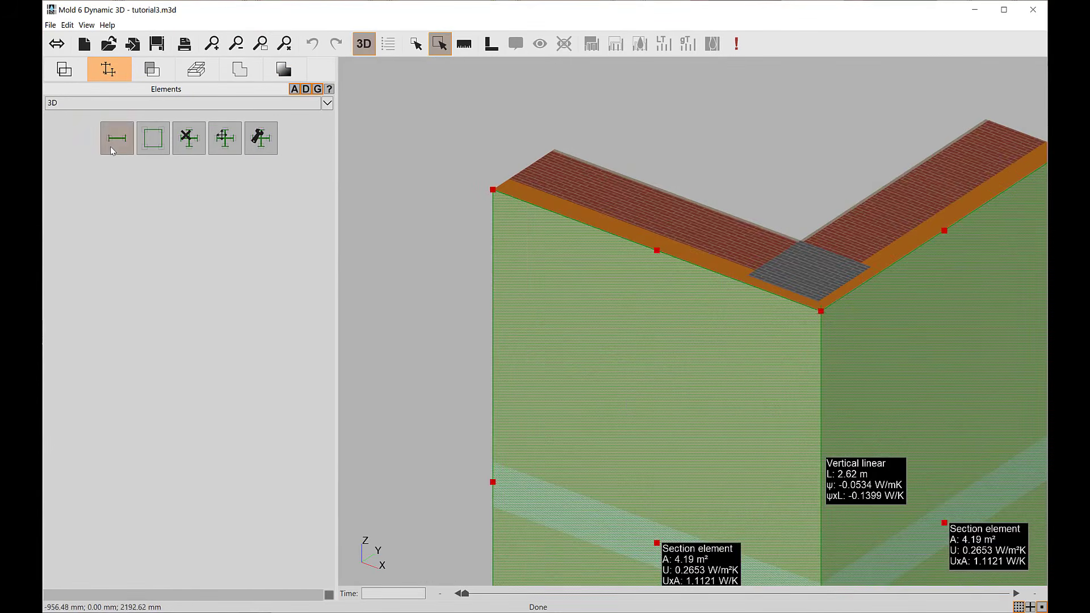
scroll(513, 190, up, 6)
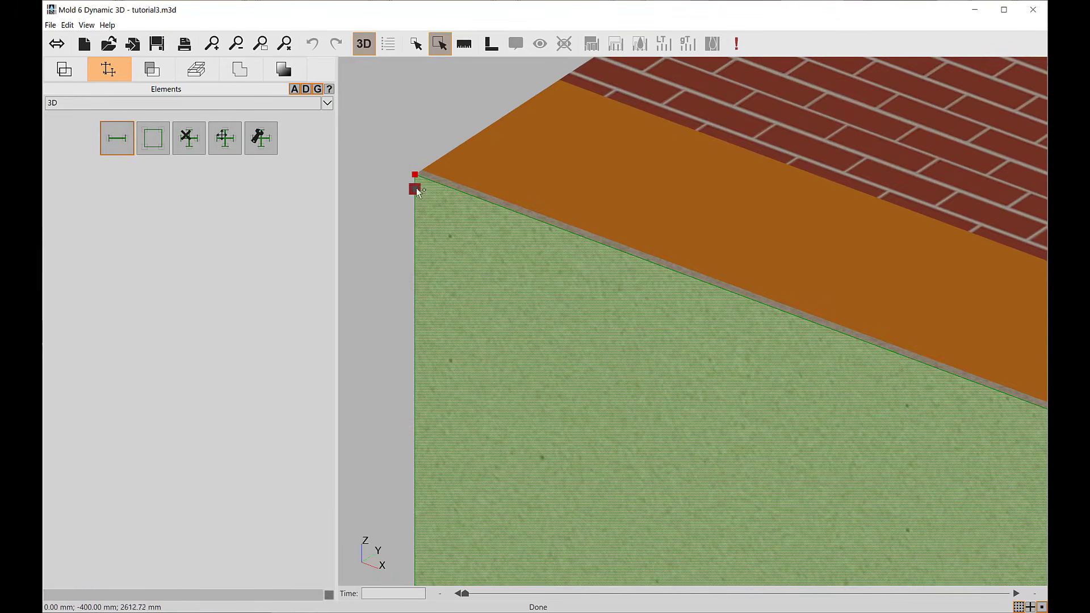
click(415, 174)
scroll(820, 263, down, 6)
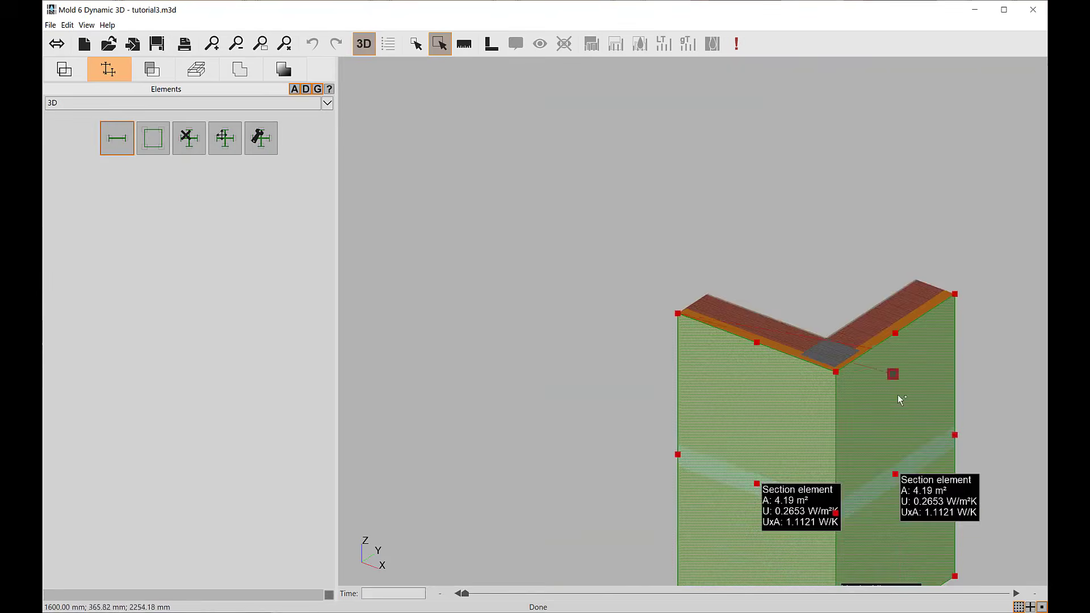
scroll(851, 375, up, 5)
scroll(816, 362, up, 2)
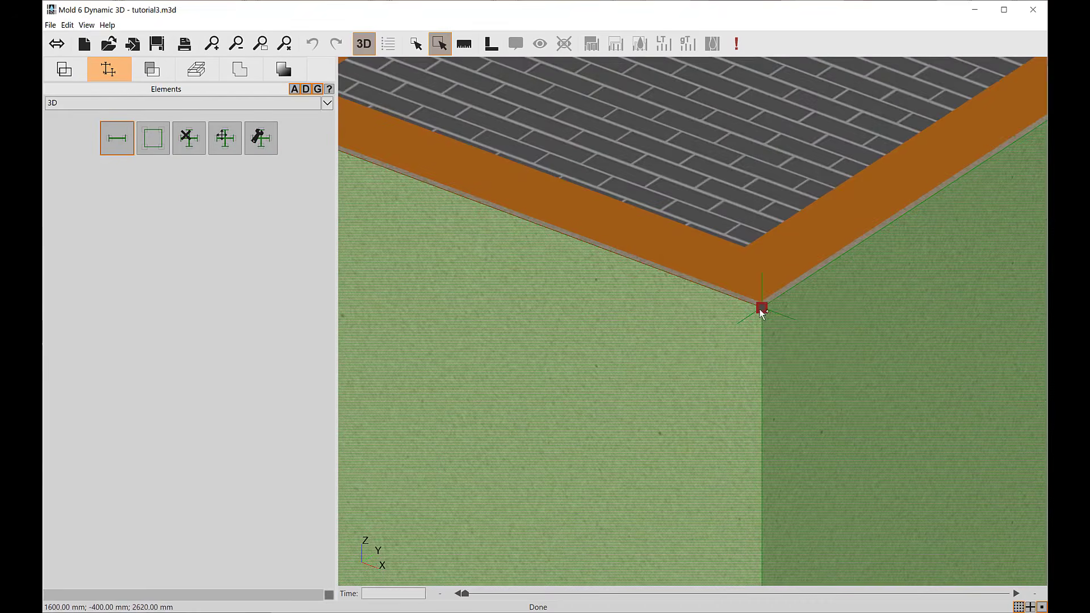
click(761, 310)
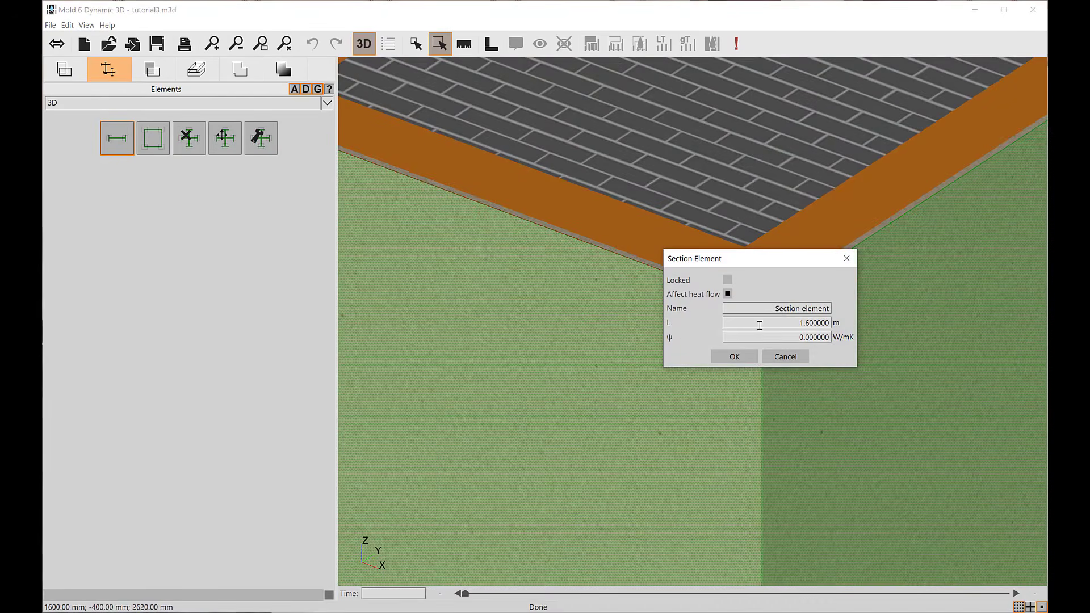
Step: Set the linear element's ψ to 0.21637 W/mK and name it Horizontal linear 1
double_click(787, 338)
text(0.21637)
drag(776, 308, 831, 309)
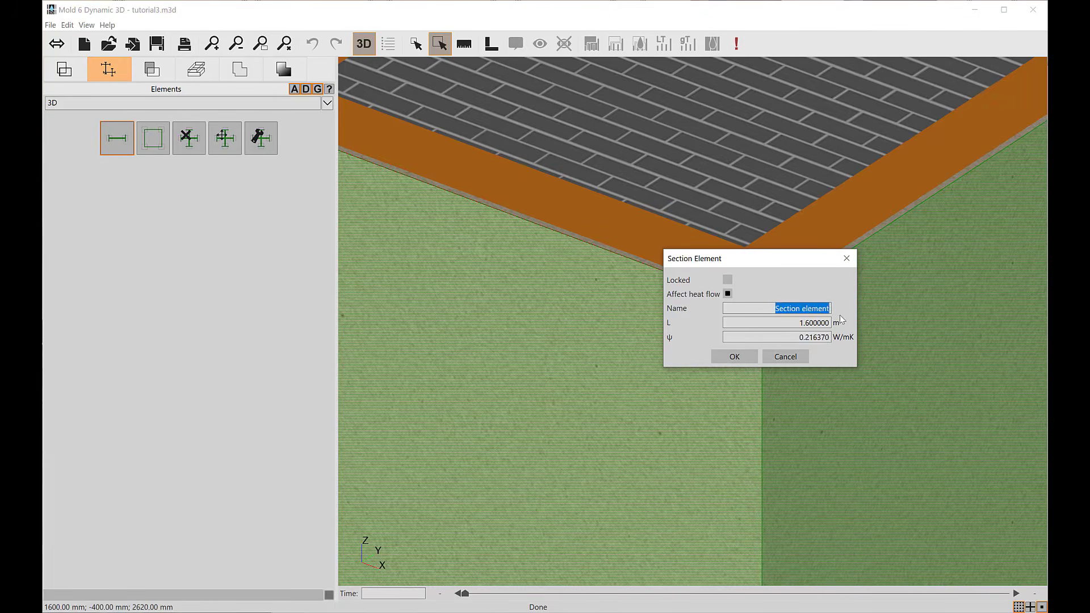
text(Horizontal linear 1)
click(730, 356)
Step: Add a linear element along the other wall's upper outer edge from the corner to its free end, named Horizontal linear 2, with ψ 0.216370 W/mK
scroll(711, 348, down, 2)
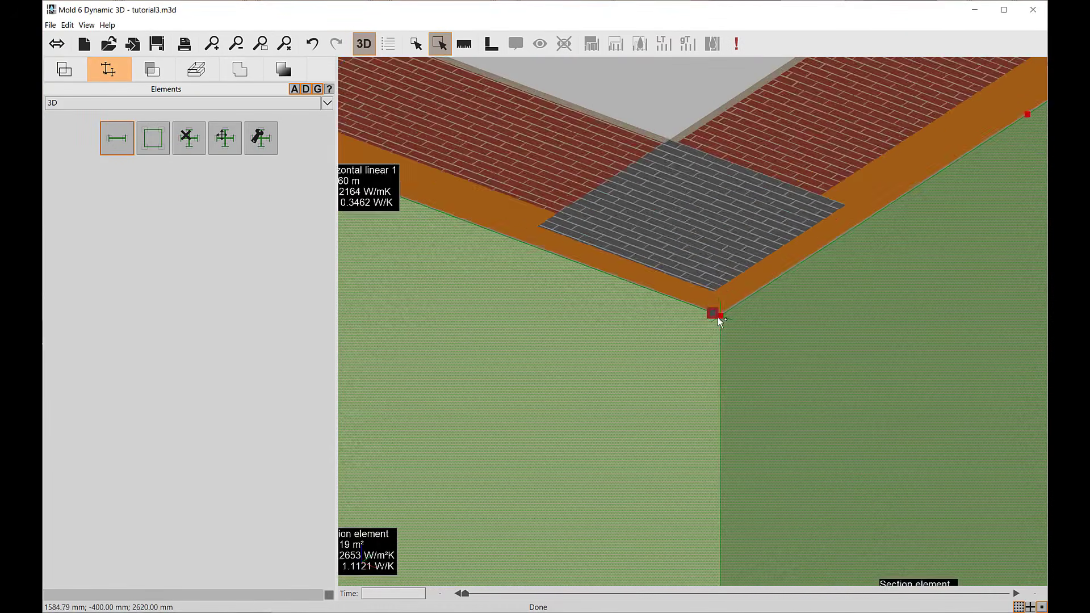
click(581, 308)
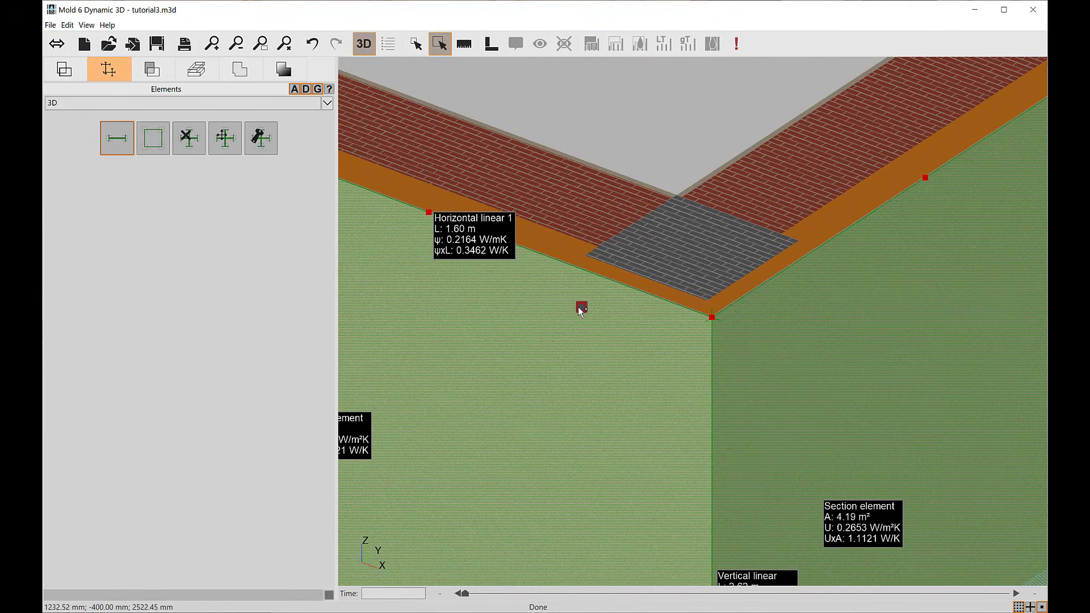
click(581, 307)
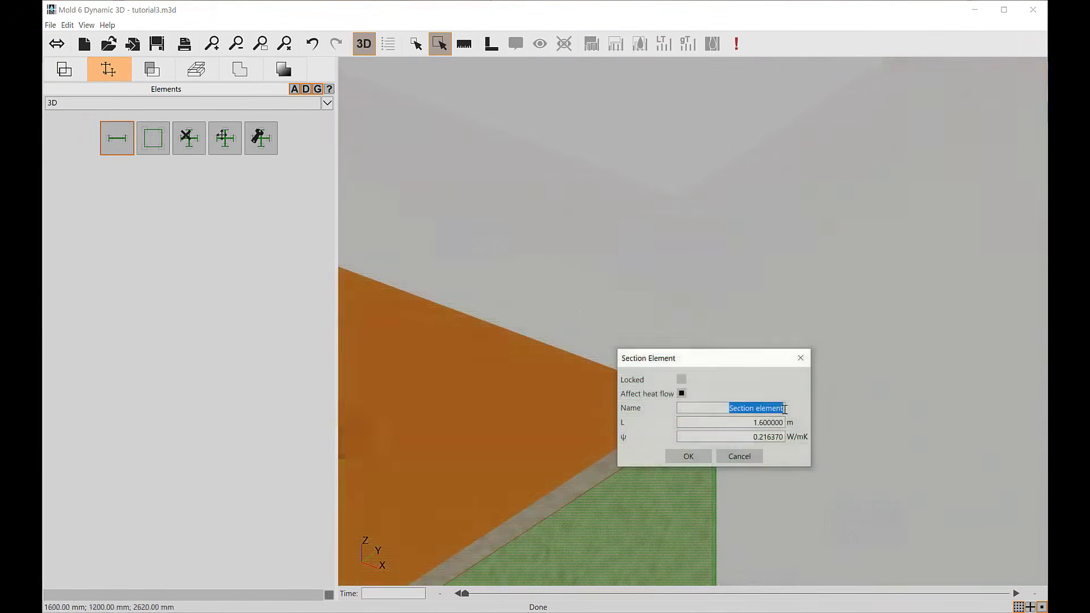
text(Ho)
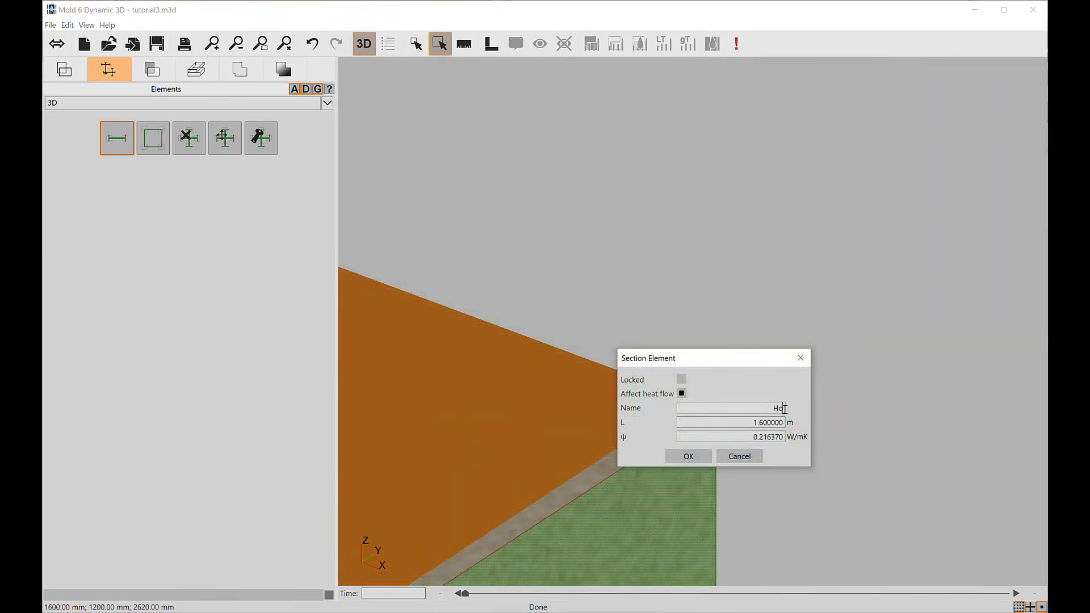
text(rizontal linear 2)
click(680, 456)
Step: Simulate the complete 3D model and examine the temperature distribution on the inner side of the wall corner and slab
scroll(648, 441, down, 10)
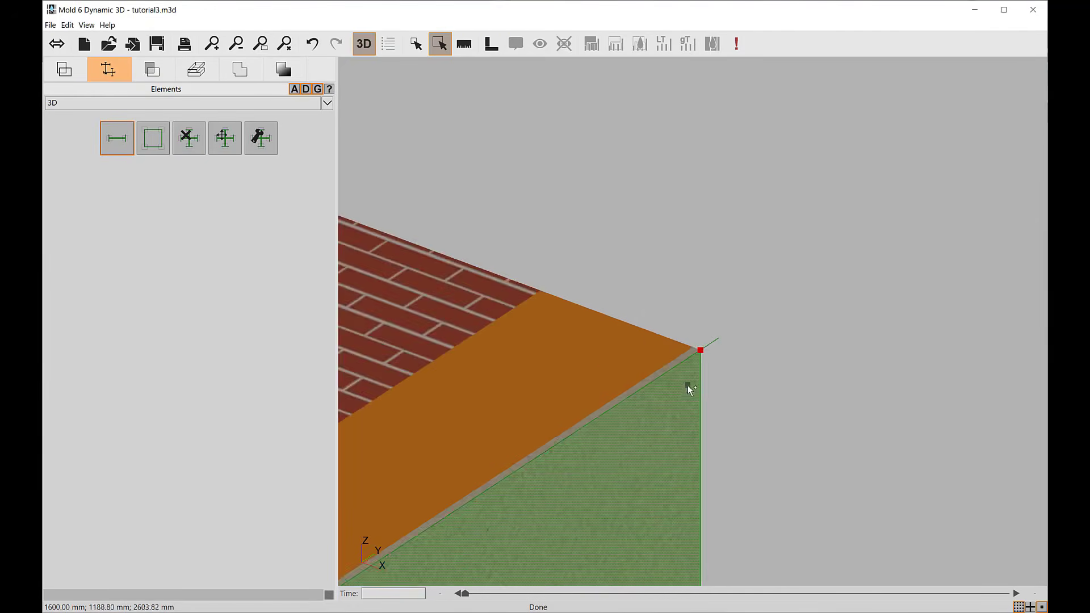
scroll(518, 479, down, 4)
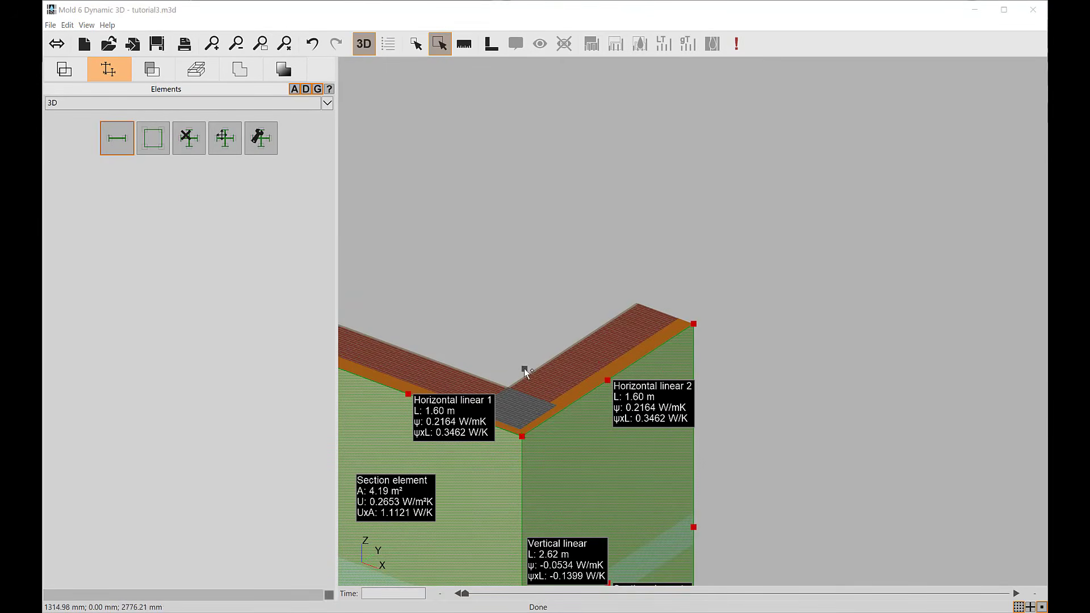
middle_drag(523, 369, 686, 173)
scroll(686, 173, down, 2)
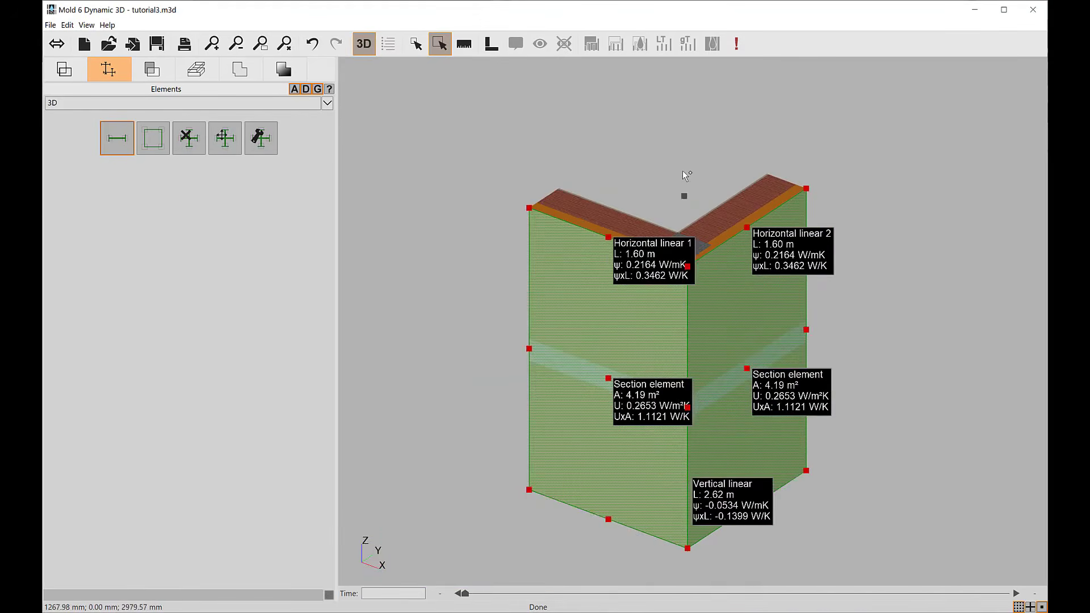
click(283, 70)
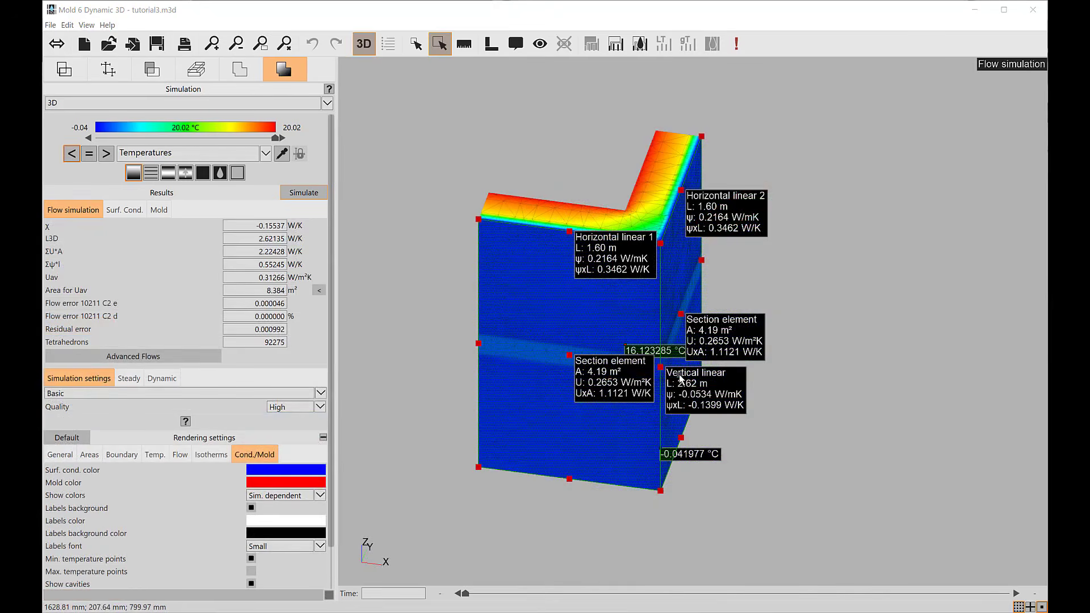
middle_drag(680, 376, 737, 398)
right_drag(736, 399, 824, 324)
scroll(714, 329, up, 4)
scroll(635, 343, down, 3)
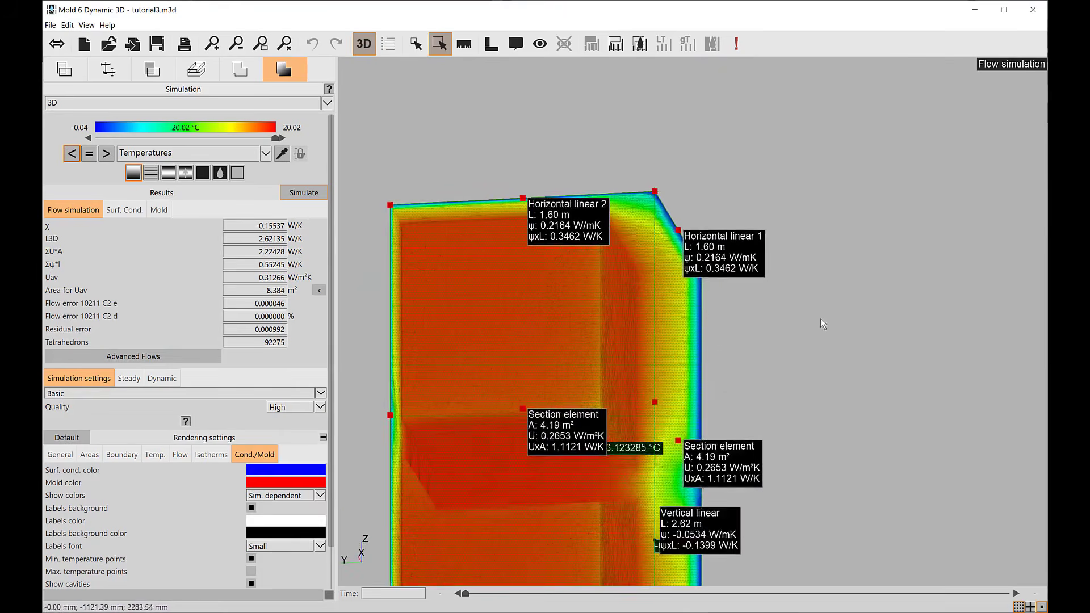
middle_drag(425, 439, 490, 316)
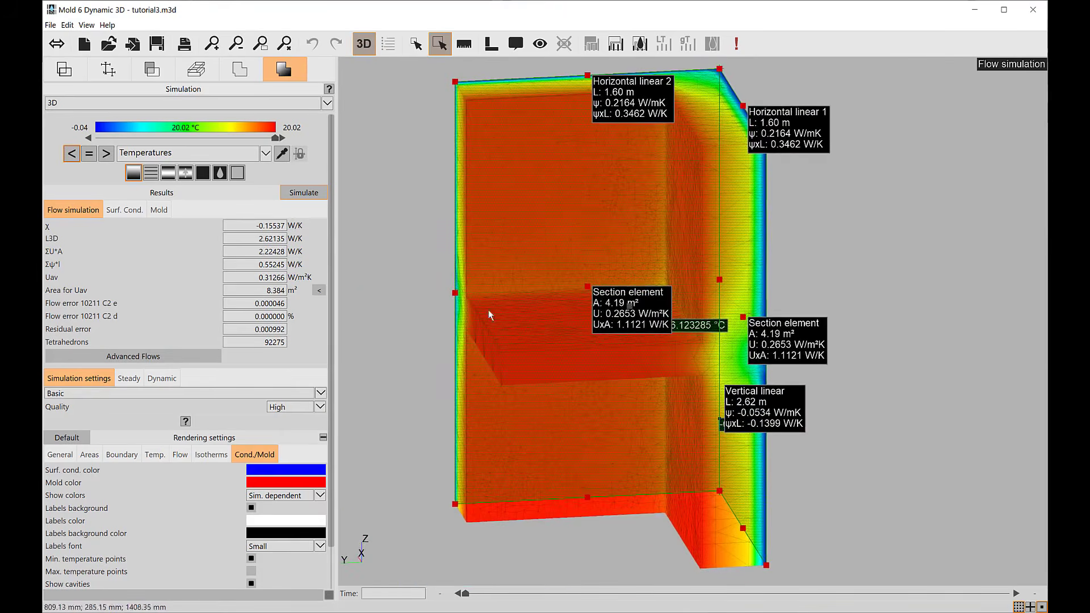